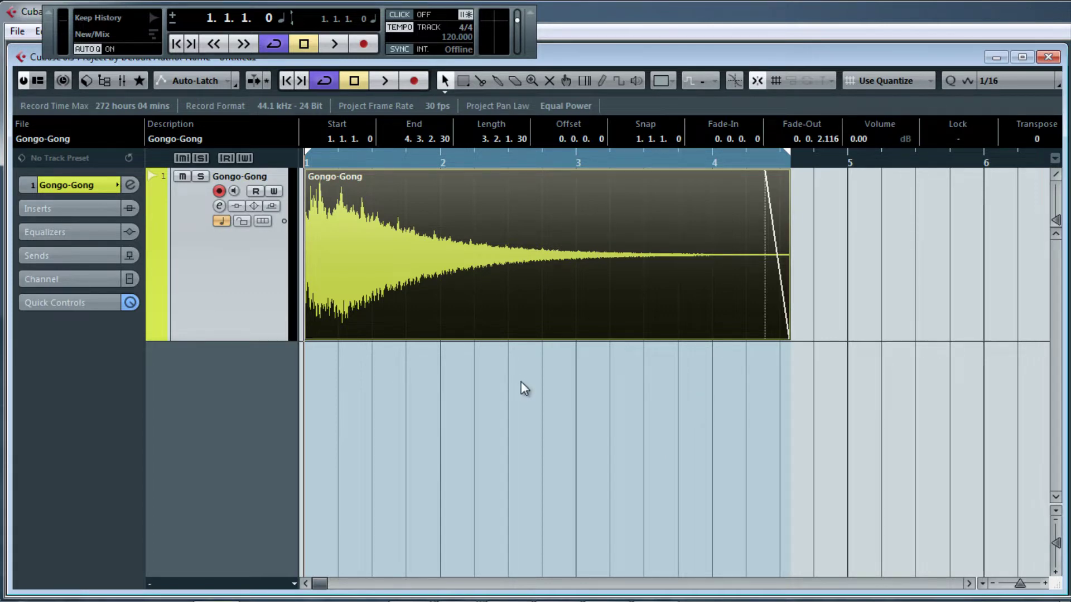
Play the Gongo-Gong clip through once and stop playback
{"action": "key", "text": "space"}
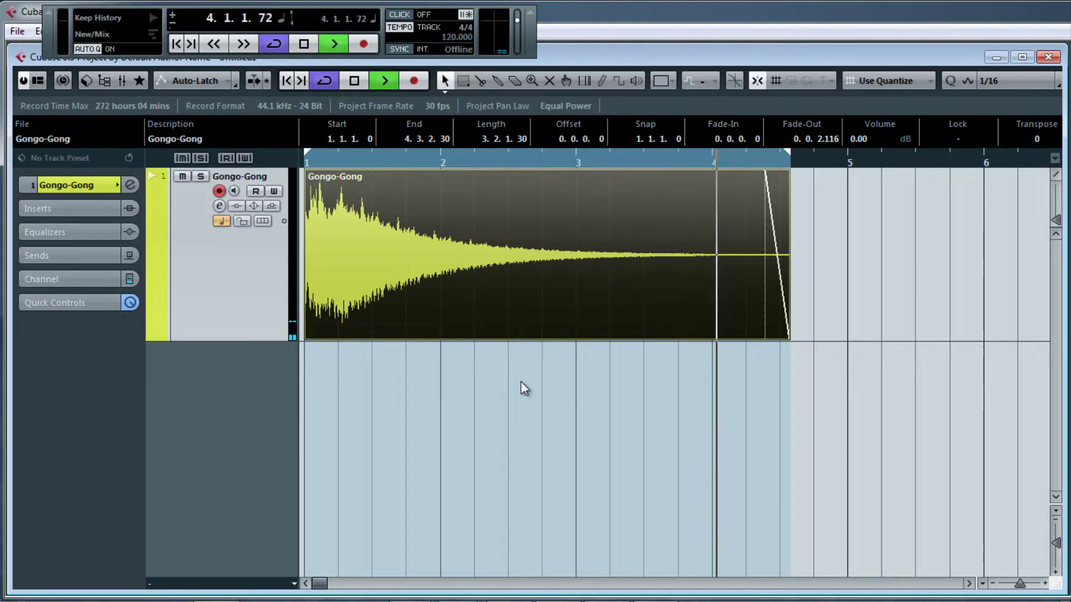
{"action": "key", "text": "space"}
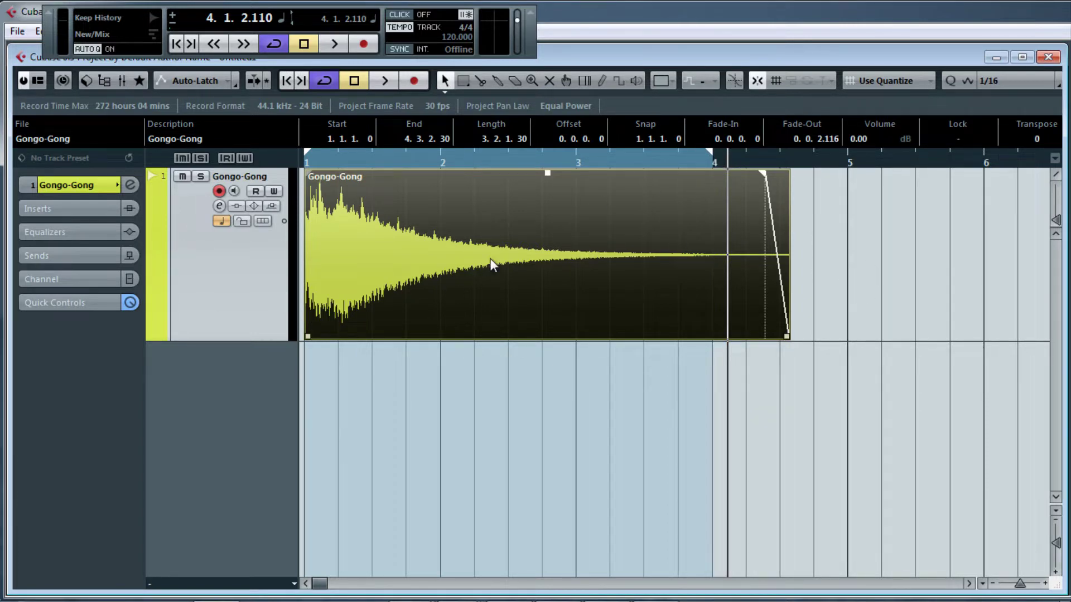
Bring the Stereo Out's SPAN analyzer into view, activate it, and play the gong from the project start to view its spectrum
{"action": "left_click_drag", "start_coordinate": [1070, 78], "coordinate": [615, 48]}
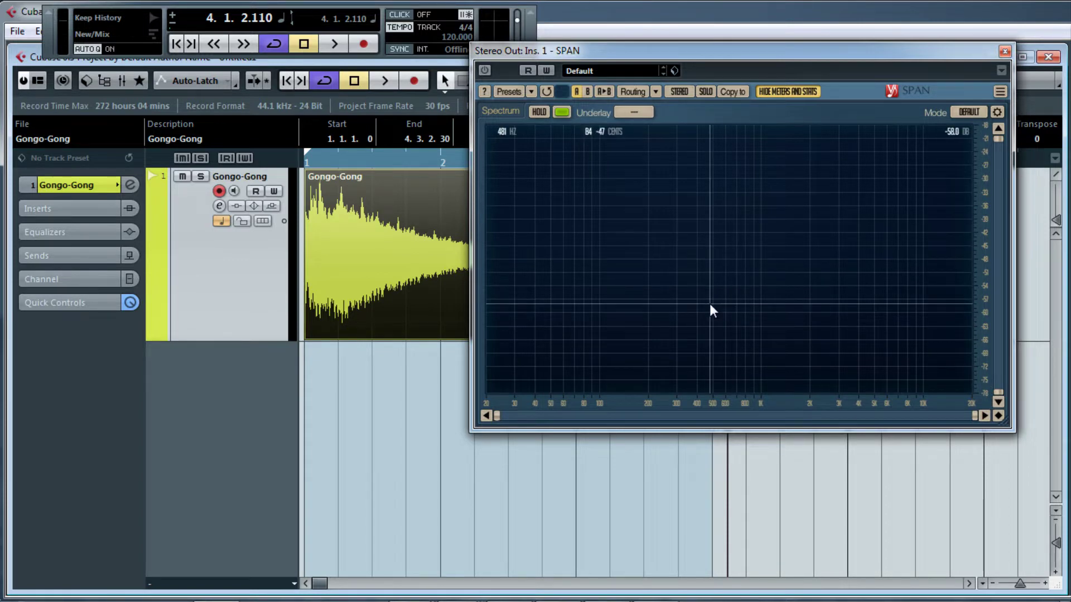
{"action": "key", "text": "comma"}
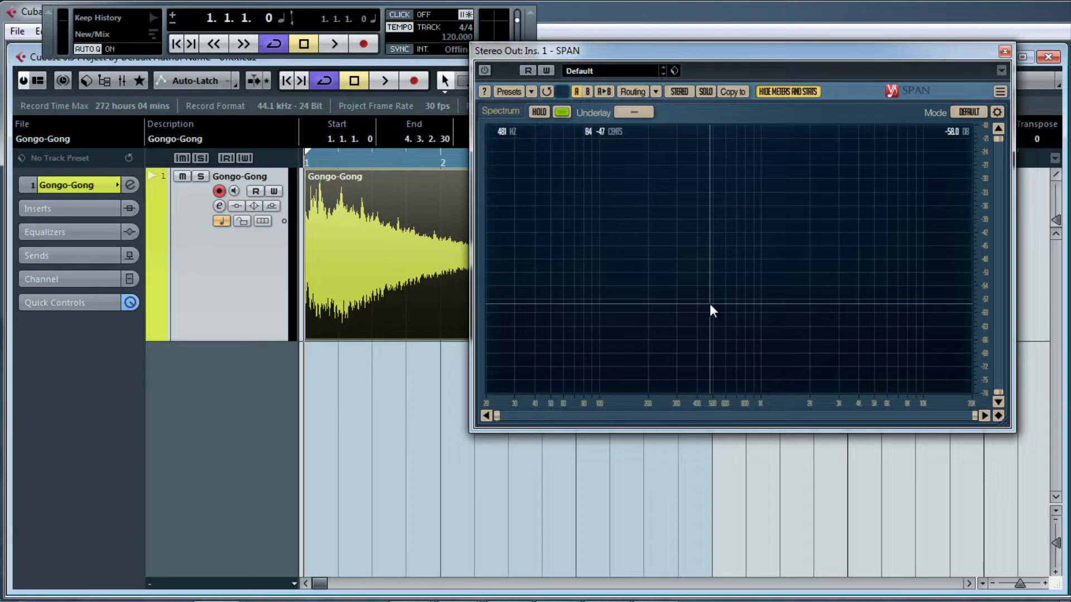
{"action": "key", "text": "space"}
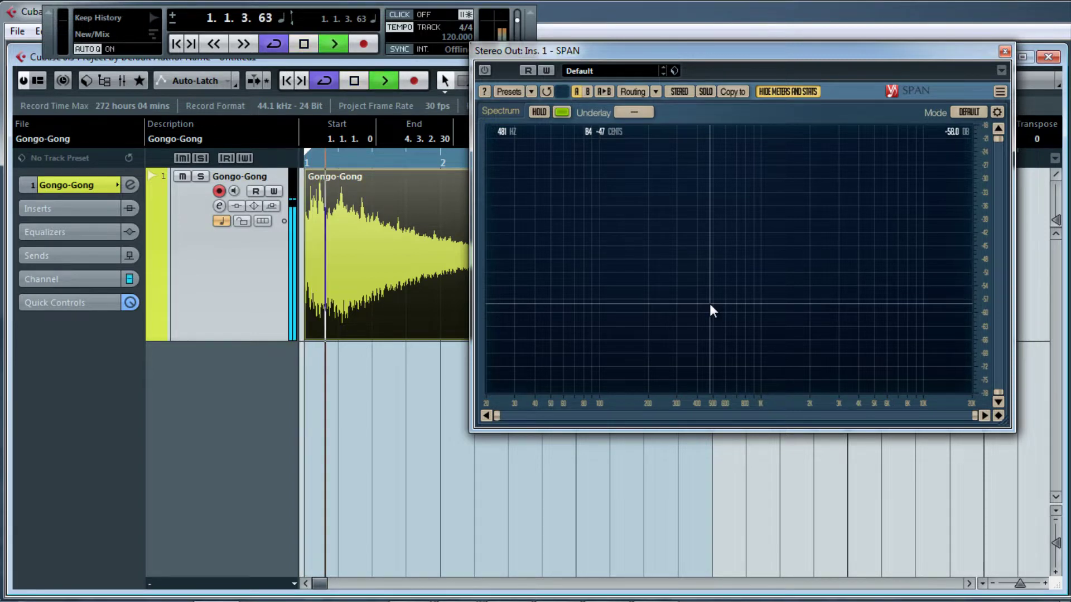
{"action": "left_click", "coordinate": [485, 71]}
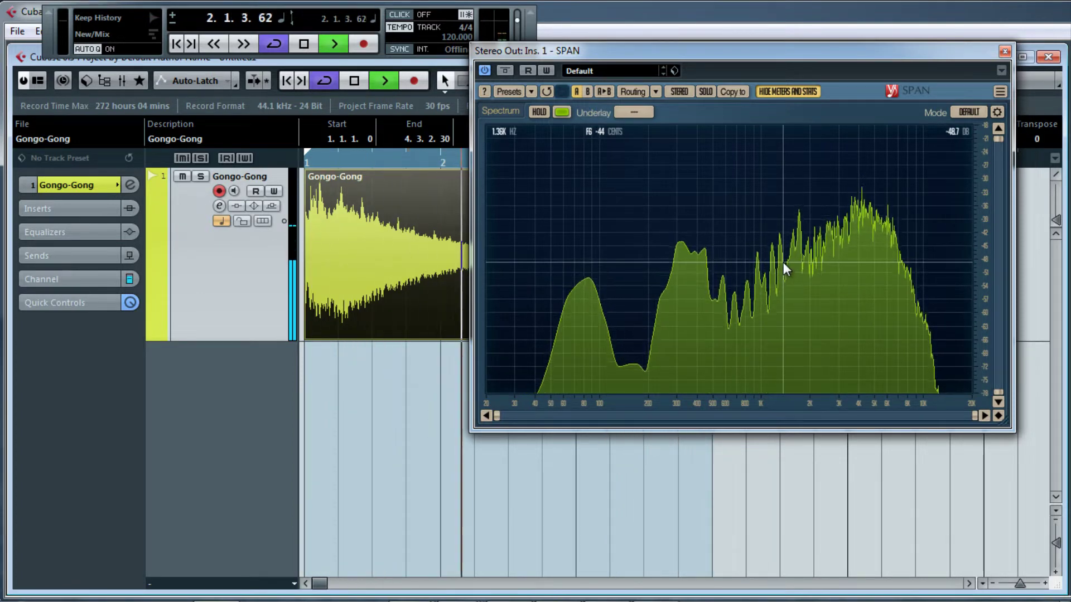
{"action": "key", "text": "space"}
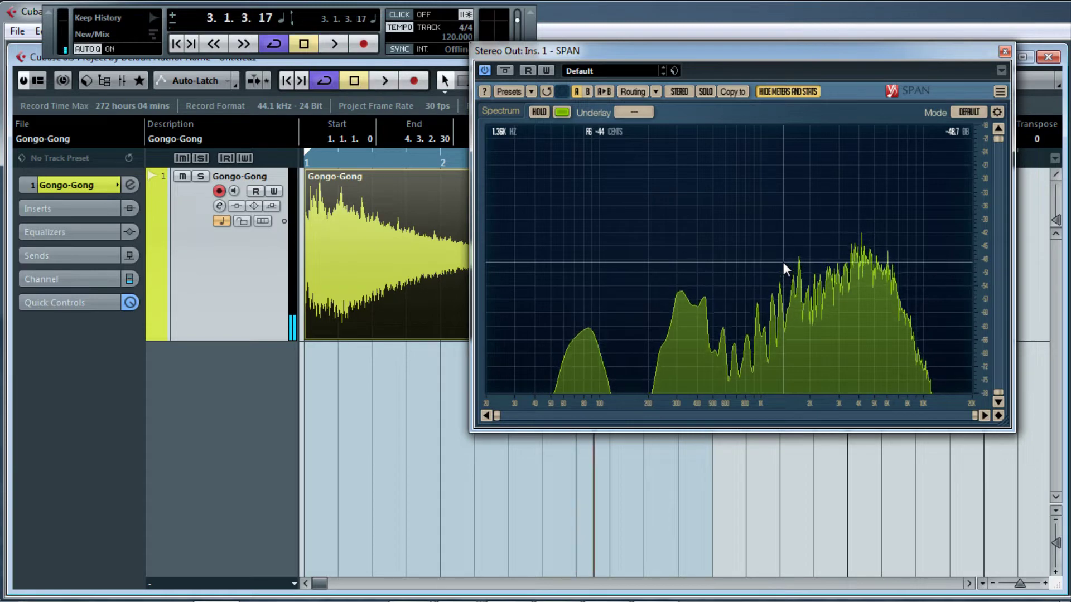
Bring MAAT 2BusControlMini into view beside SPAN and play the gong to check its stereo balance and correlation
{"action": "left_click_drag", "start_coordinate": [680, 44], "coordinate": [689, 16]}
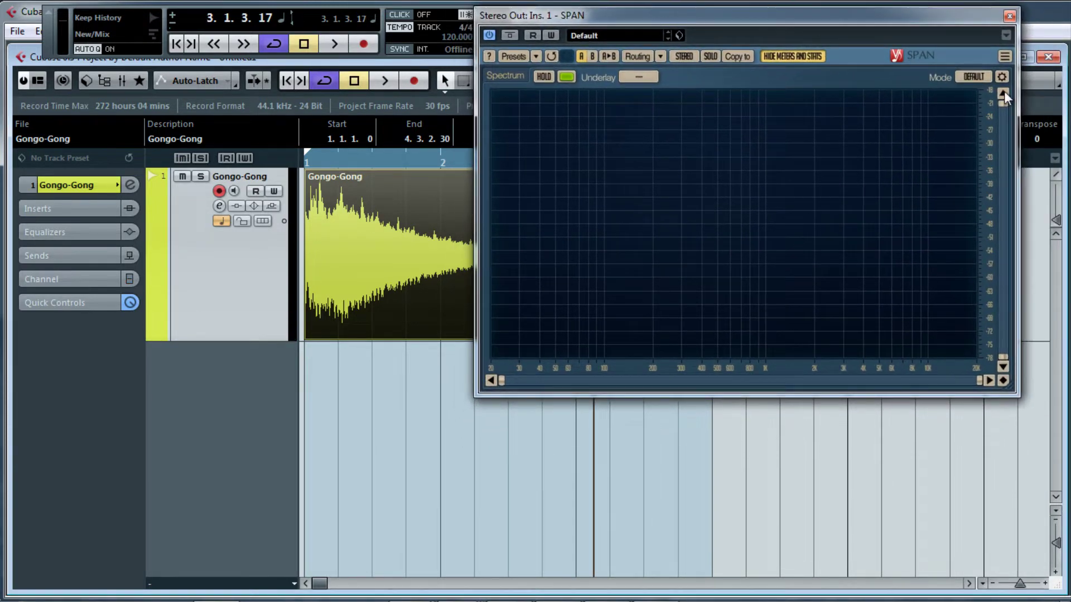
{"action": "left_click_drag", "start_coordinate": [1070, 234], "coordinate": [628, 299]}
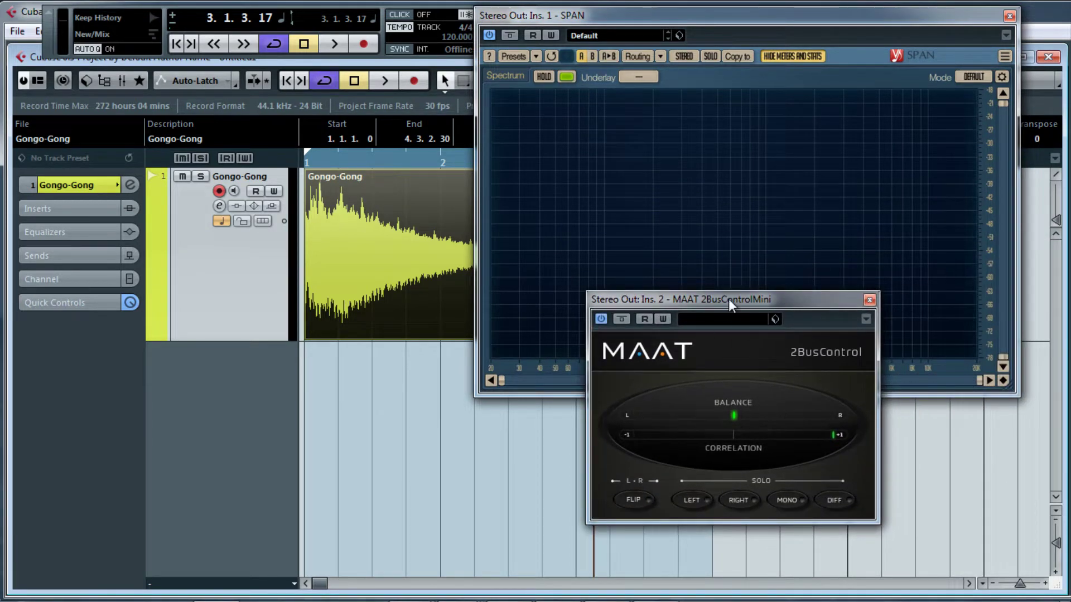
{"action": "left_click_drag", "start_coordinate": [728, 299], "coordinate": [759, 310]}
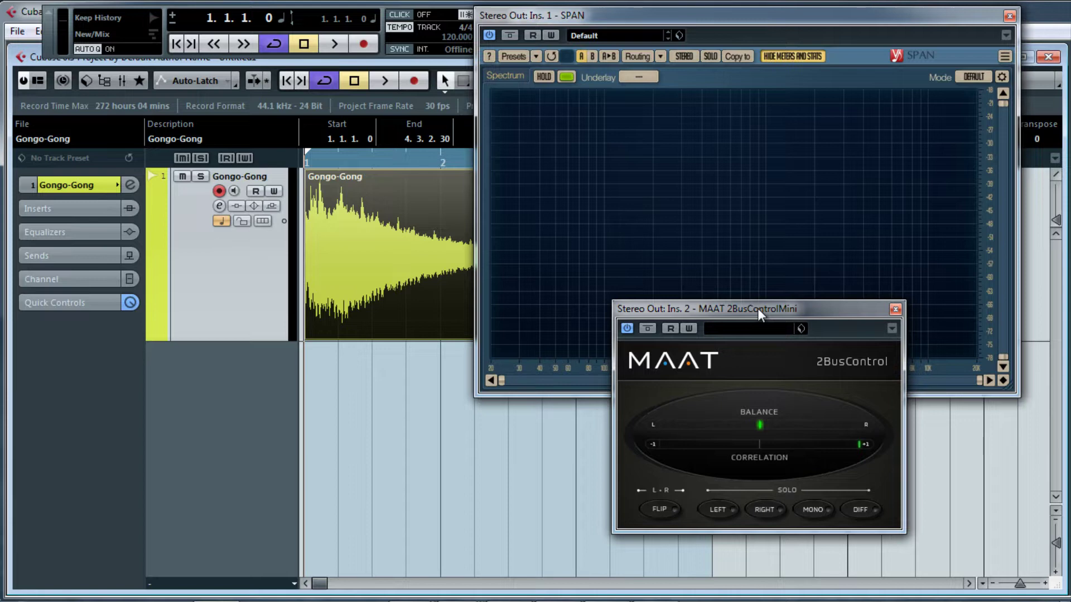
{"action": "key", "text": "space"}
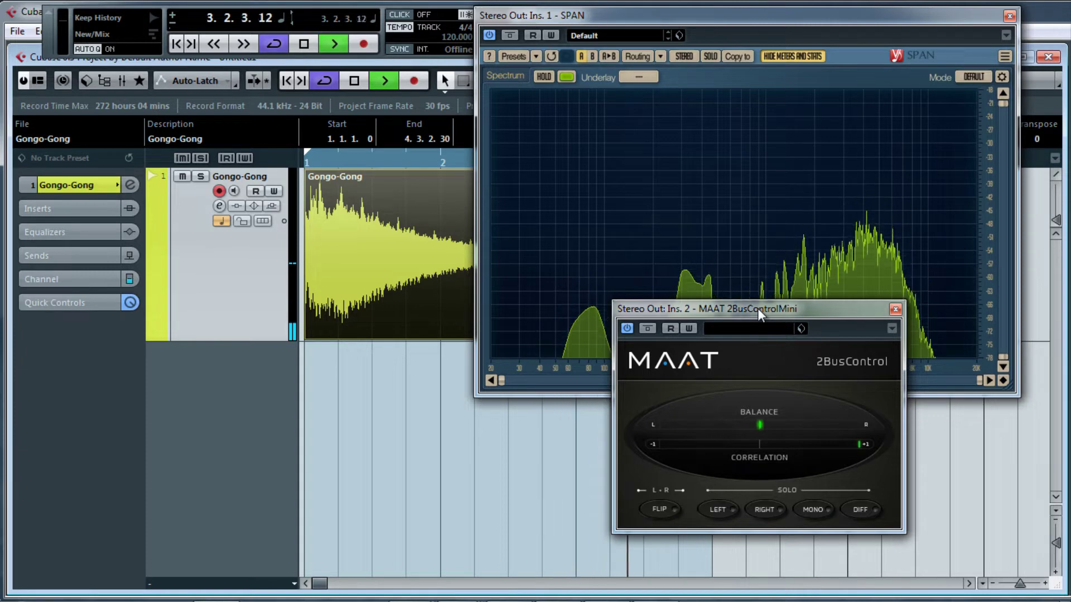
{"action": "key", "text": "space"}
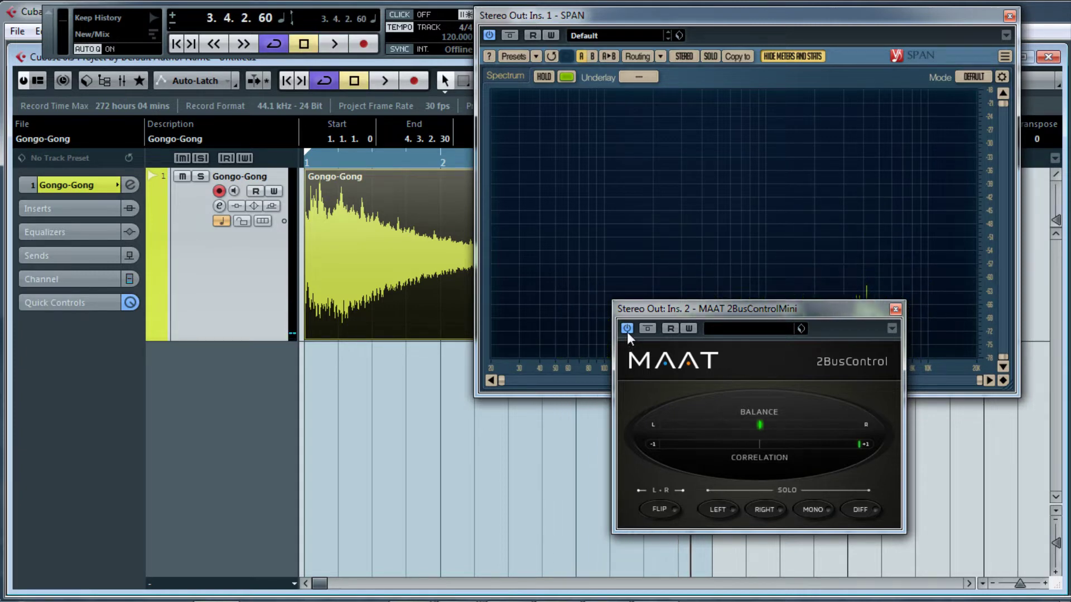
Switch off MAAT 2BusControlMini and move it out of view, leaving SPAN over the project window
{"action": "left_click", "coordinate": [627, 328]}
{"action": "left_click_drag", "start_coordinate": [693, 306], "coordinate": [1070, 260]}
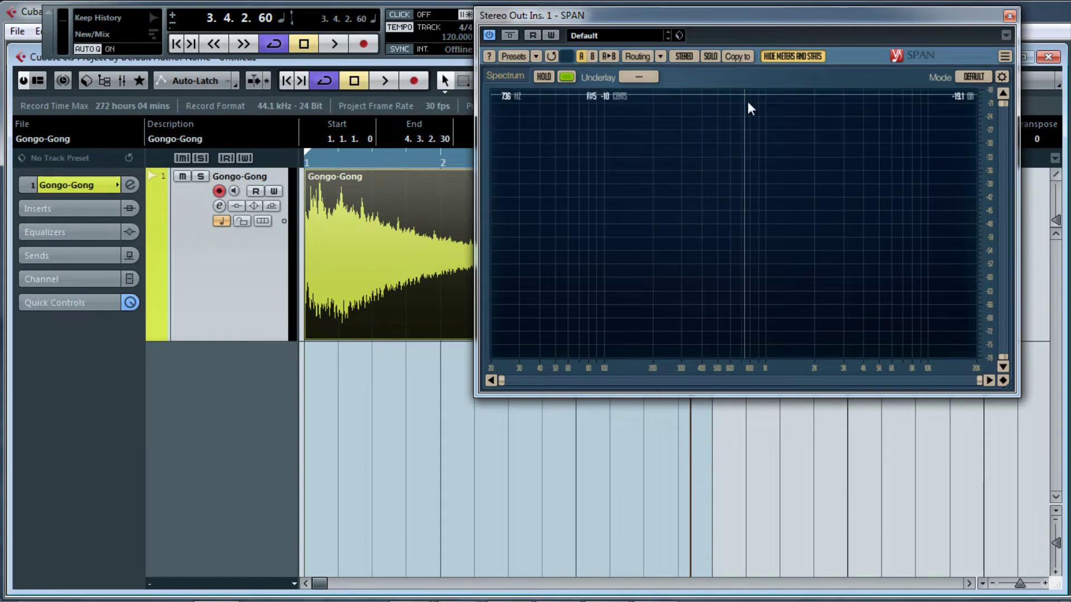
{"action": "left_click_drag", "start_coordinate": [779, 19], "coordinate": [770, 16]}
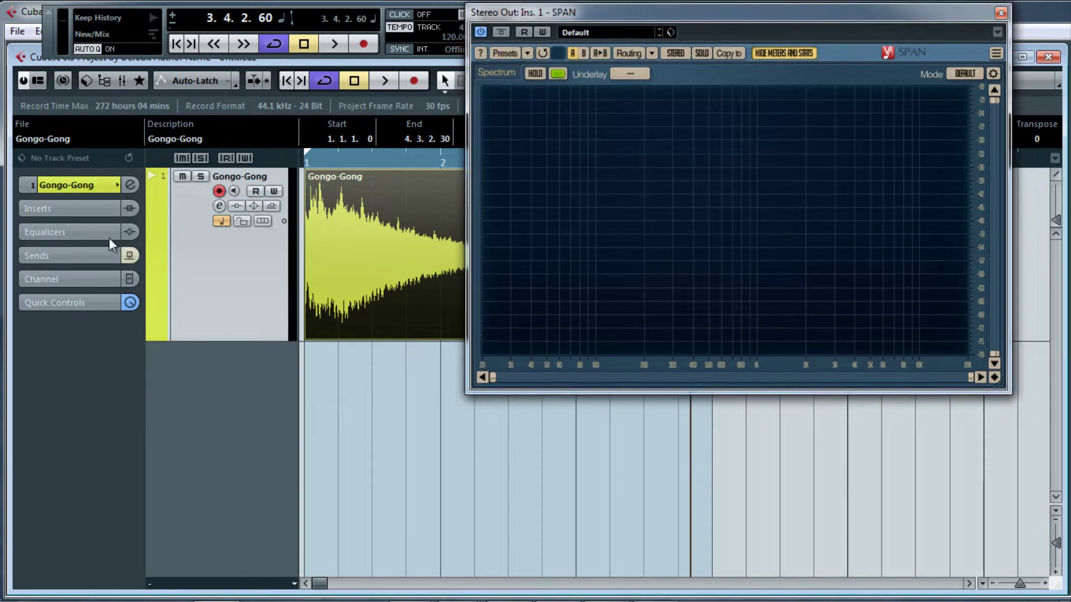
Show the Gongo-Gong track's inserts, activate VPS philta in insert 1 and open its editor
{"action": "left_click", "coordinate": [85, 209]}
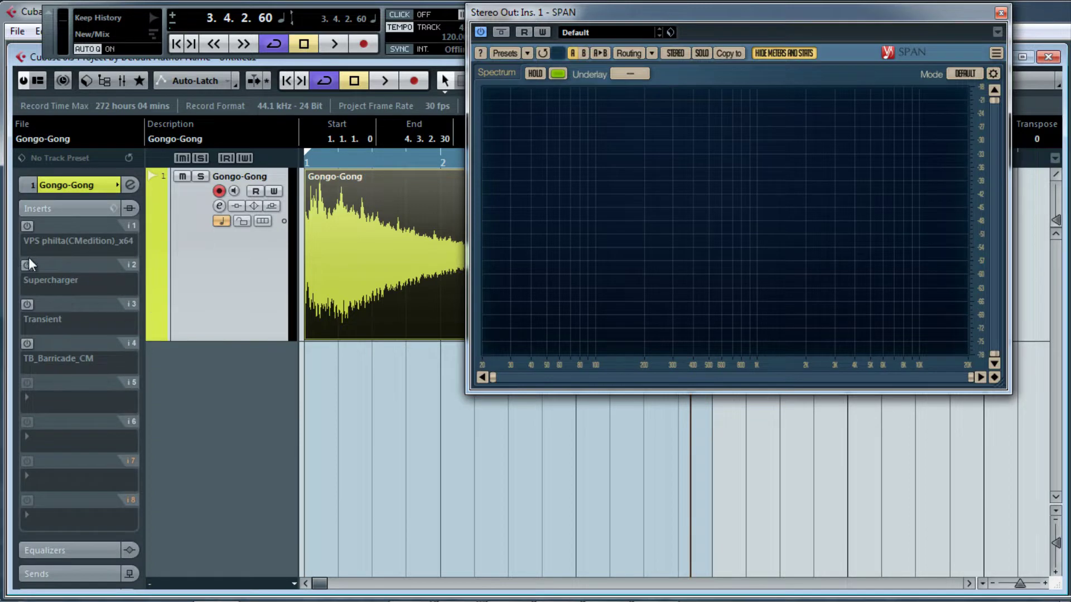
{"action": "left_click", "coordinate": [26, 226]}
{"action": "left_click", "coordinate": [52, 226]}
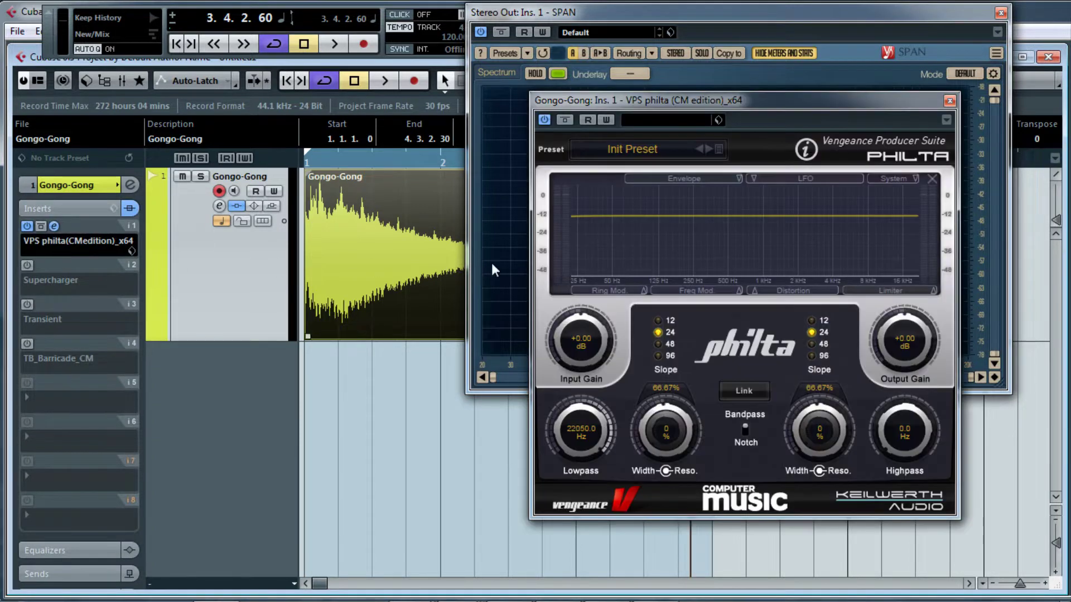
Arrange the SPAN and philta windows side by side so both are fully visible
{"action": "left_click_drag", "start_coordinate": [772, 108], "coordinate": [765, 131]}
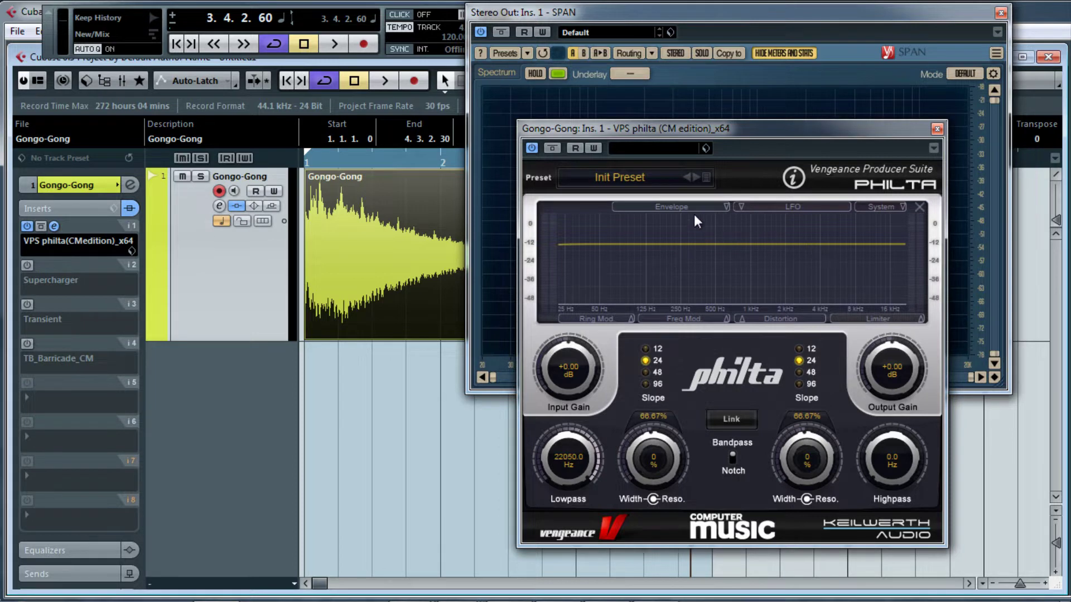
{"action": "mouse_move", "coordinate": [687, 208]}
{"action": "left_click", "coordinate": [743, 206]}
{"action": "left_click_drag", "start_coordinate": [808, 132], "coordinate": [369, 152]}
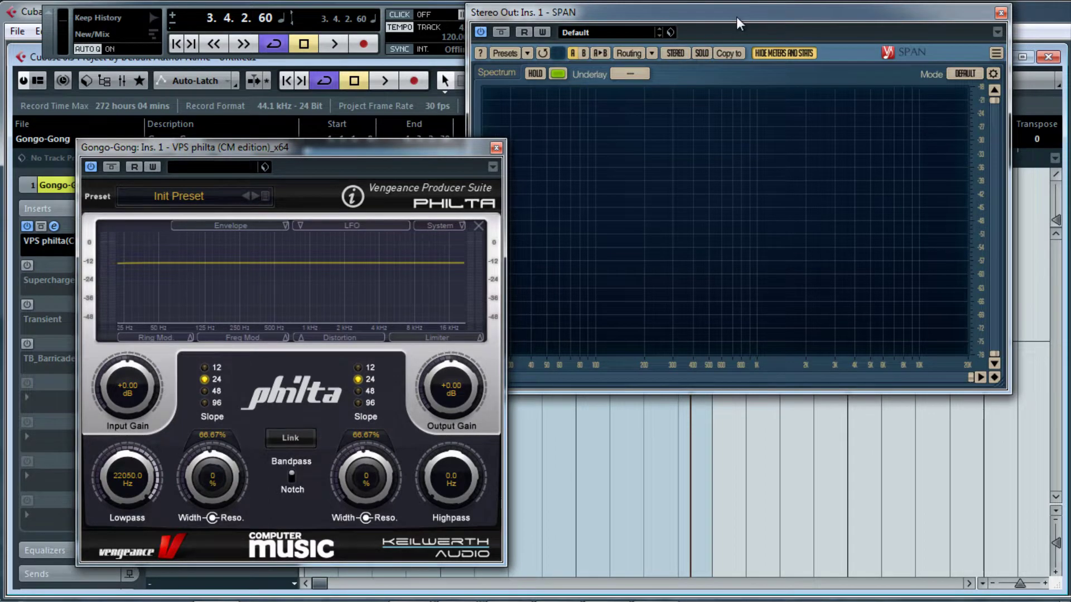
{"action": "left_click_drag", "start_coordinate": [736, 17], "coordinate": [471, 38]}
{"action": "left_click_drag", "start_coordinate": [86, 148], "coordinate": [621, 117]}
{"action": "left_click_drag", "start_coordinate": [345, 28], "coordinate": [319, 31]}
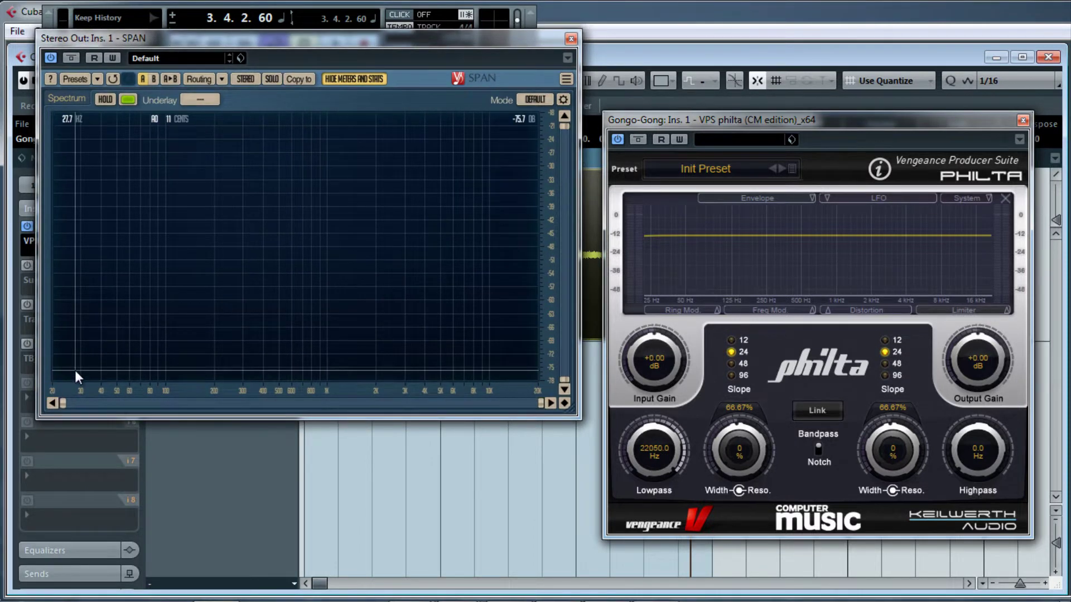
Start looped playback and set philta's highpass filter to 73.5 Hz with a slope of 48
{"action": "key", "text": "space"}
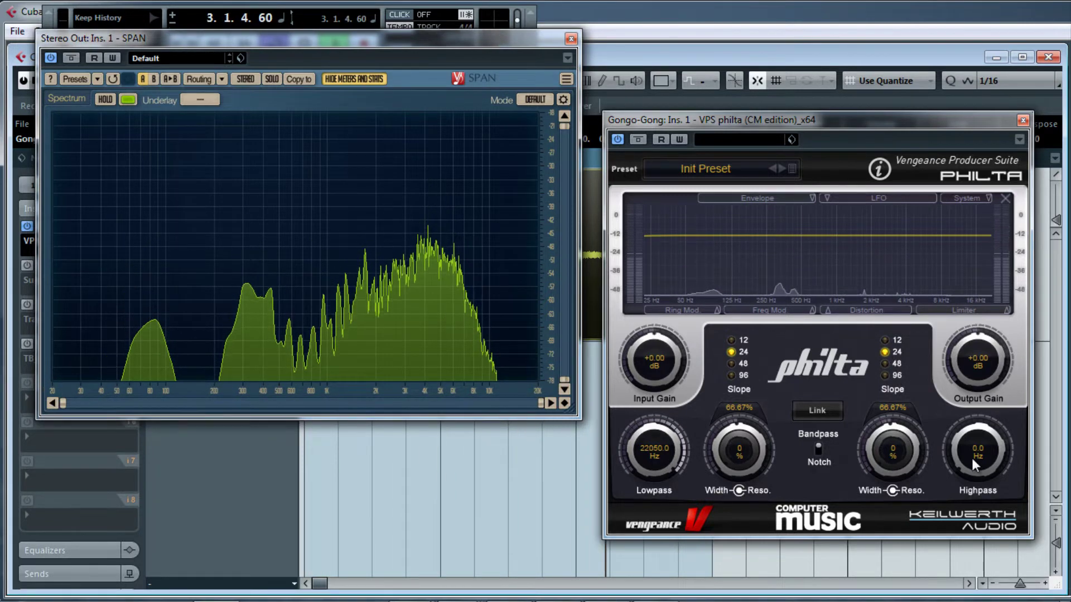
{"action": "left_click_drag", "start_coordinate": [972, 457], "coordinate": [969, 445]}
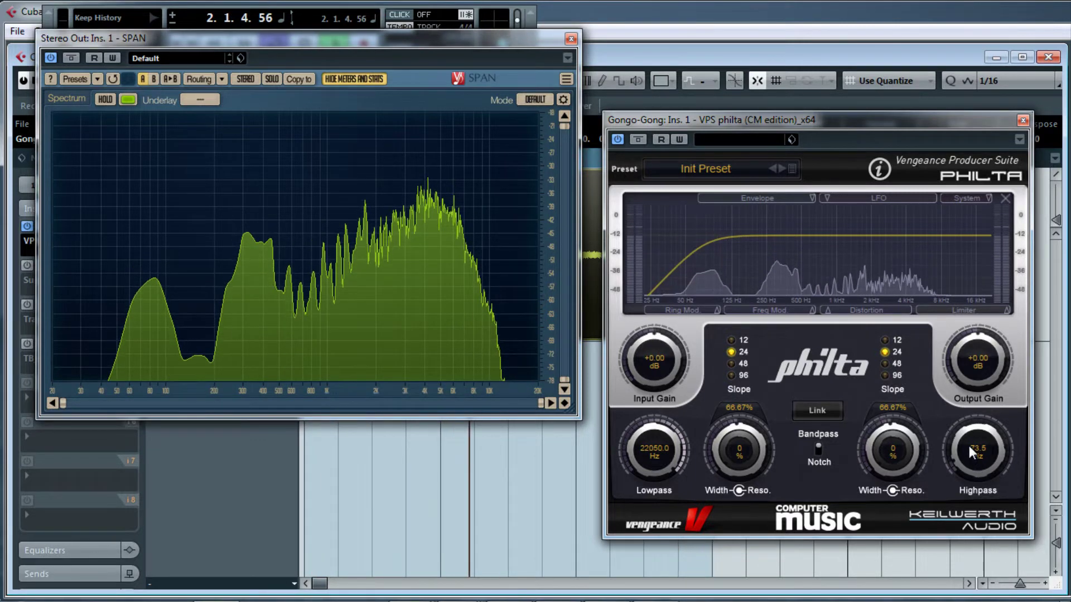
{"action": "left_click", "coordinate": [886, 364]}
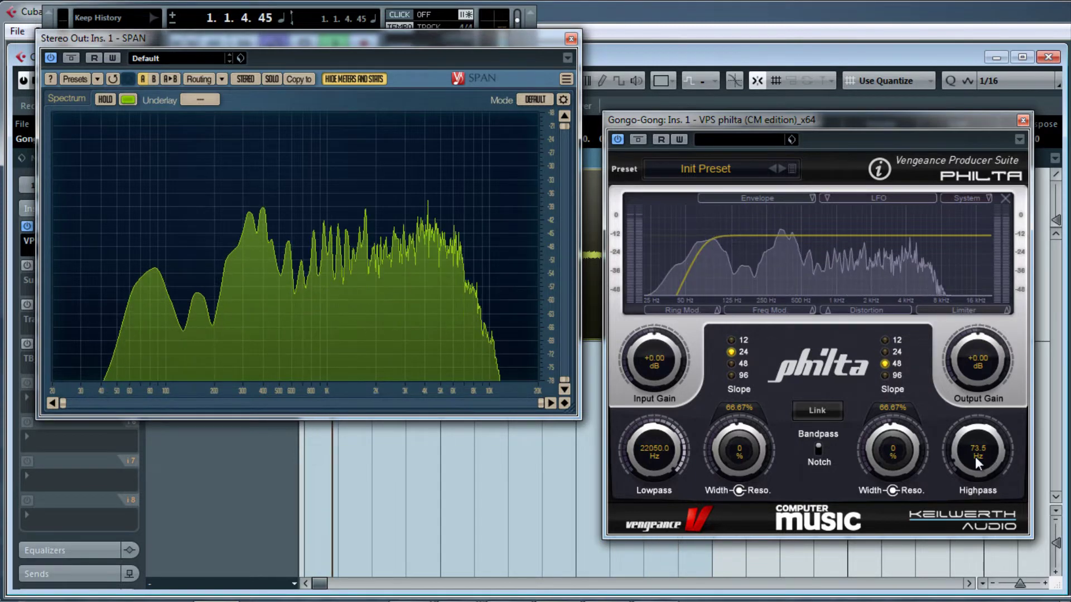
Fine-tune philta's highpass cutoff to 99.1 Hz by ear, comparing the filtered gong with the bypassed signal
{"action": "left_click_drag", "start_coordinate": [975, 457], "coordinate": [966, 416]}
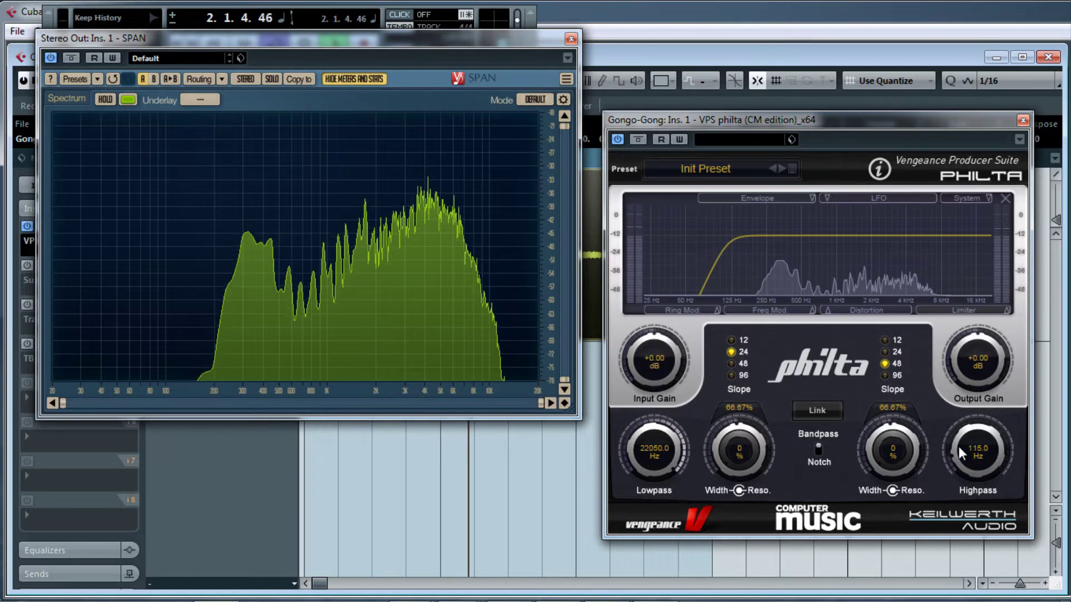
{"action": "left_click_drag", "start_coordinate": [958, 450], "coordinate": [958, 453]}
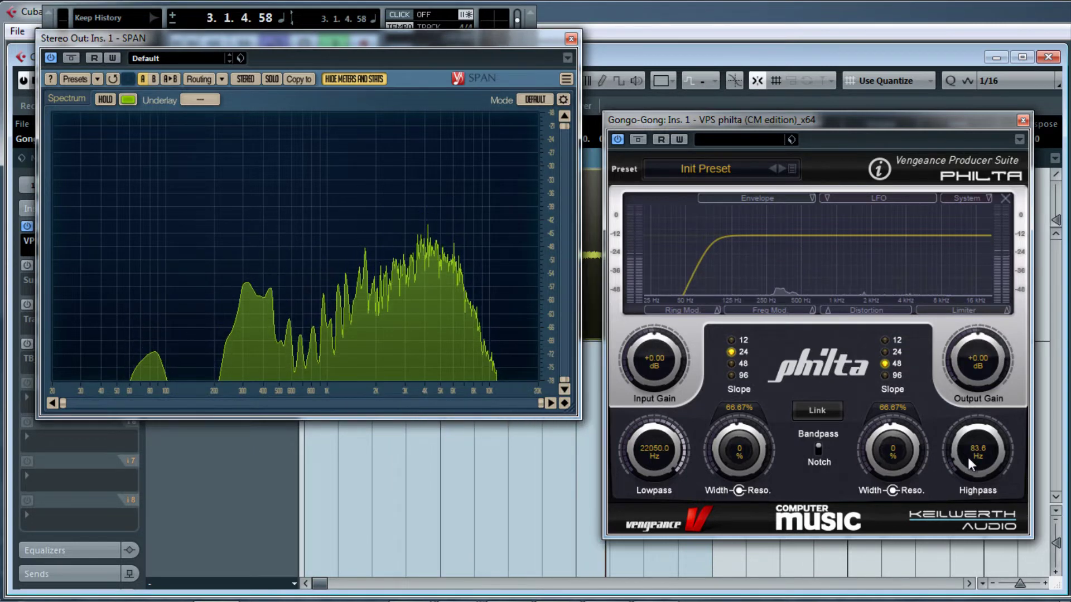
{"action": "left_click_drag", "start_coordinate": [969, 455], "coordinate": [969, 454]}
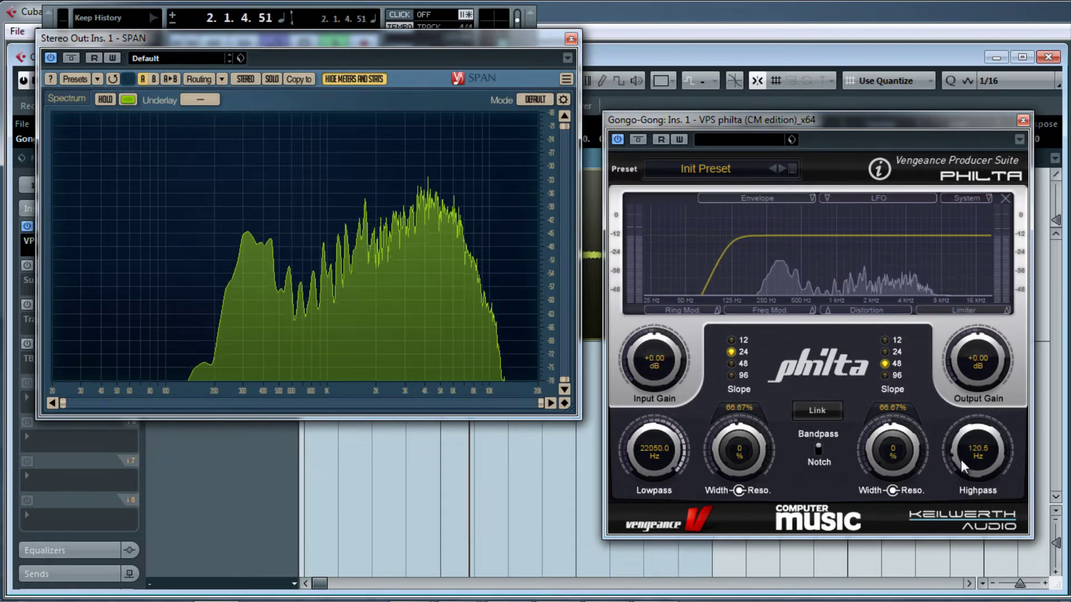
{"action": "scroll", "coordinate": [962, 443], "scroll_direction": "down", "scroll_amount": 2}
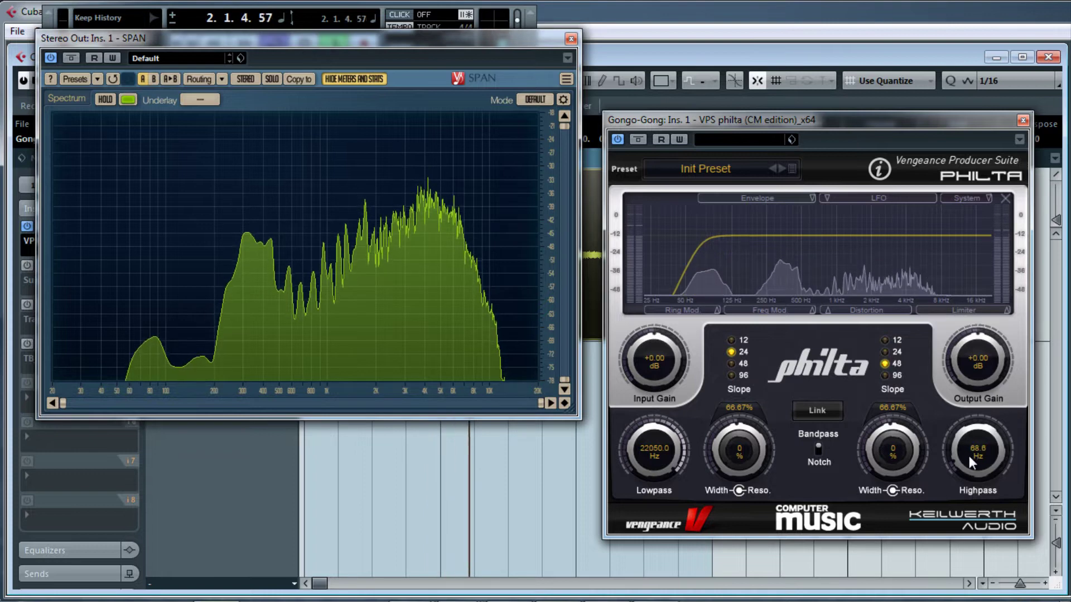
{"action": "mouse_move", "coordinate": [968, 456]}
{"action": "left_mouse_down"}
{"action": "mouse_move", "coordinate": [959, 441]}
{"action": "mouse_move", "coordinate": [961, 452]}
{"action": "left_mouse_up"}
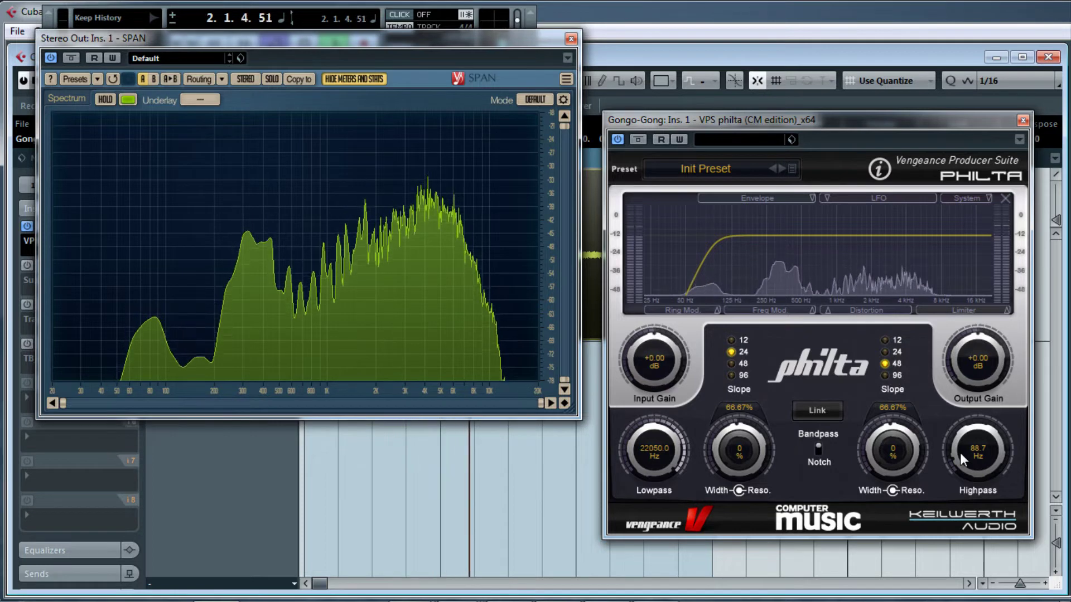
{"action": "left_click", "coordinate": [638, 139]}
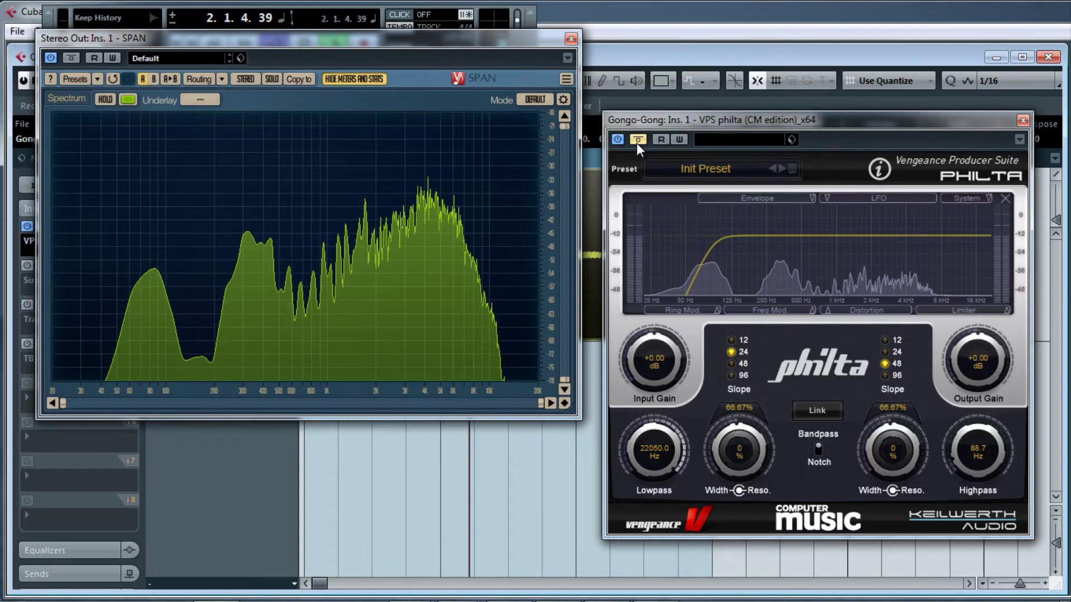
{"action": "left_click", "coordinate": [637, 140]}
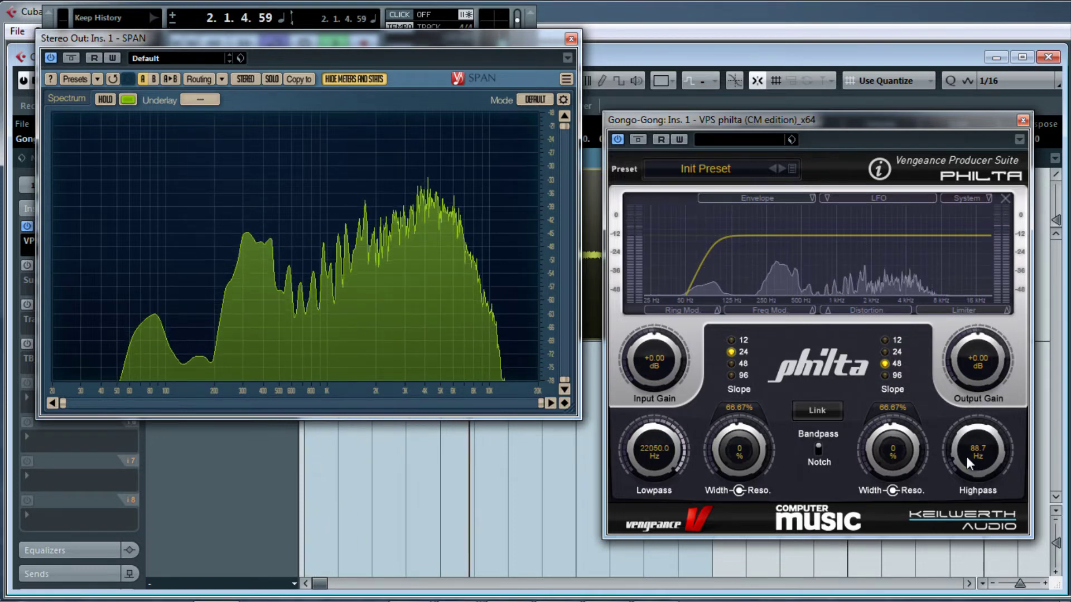
{"action": "left_click_drag", "start_coordinate": [966, 456], "coordinate": [966, 453]}
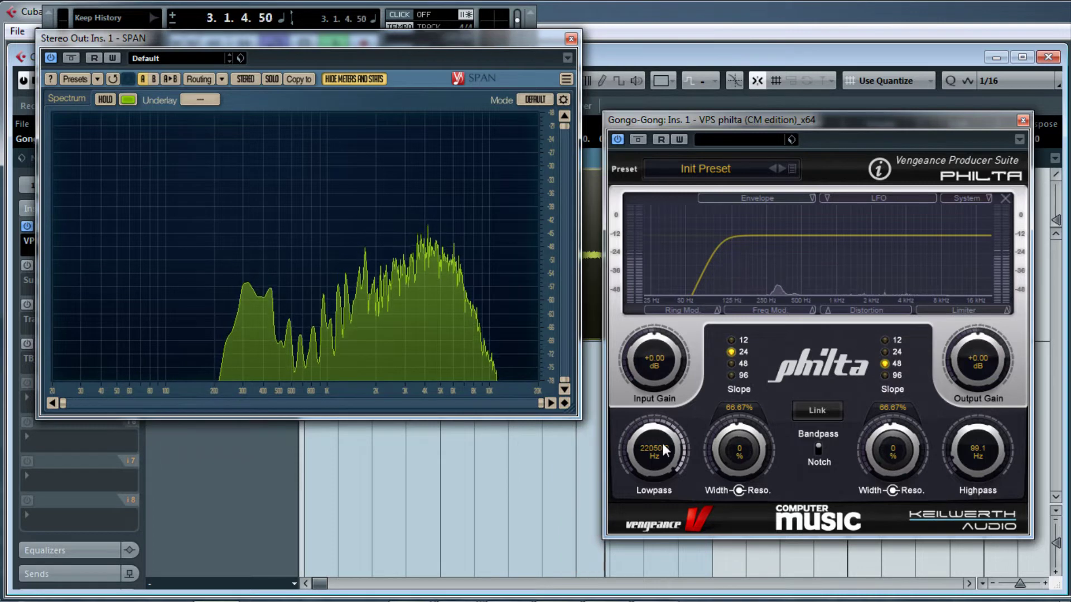
Try sweeping philta's lowpass cutoff down to 2860 Hz while listening to the looped gong
{"action": "scroll", "coordinate": [661, 442], "scroll_direction": "down", "scroll_amount": 3}
{"action": "scroll", "coordinate": [662, 442], "scroll_direction": "down", "scroll_amount": 3}
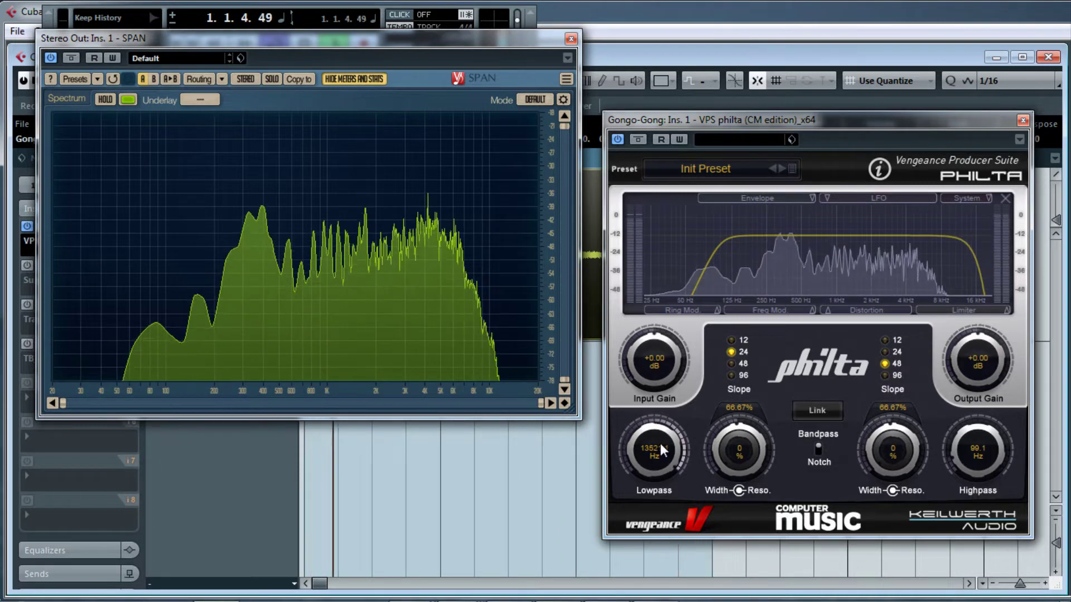
{"action": "scroll", "coordinate": [656, 448], "scroll_direction": "down", "scroll_amount": 2}
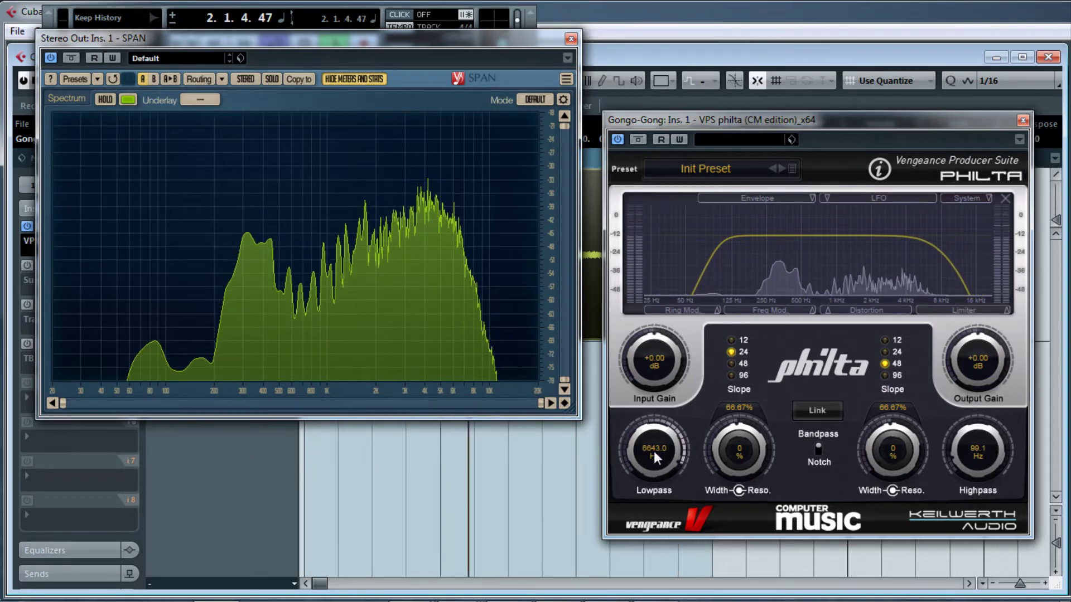
{"action": "scroll", "coordinate": [652, 453], "scroll_direction": "down", "scroll_amount": 1}
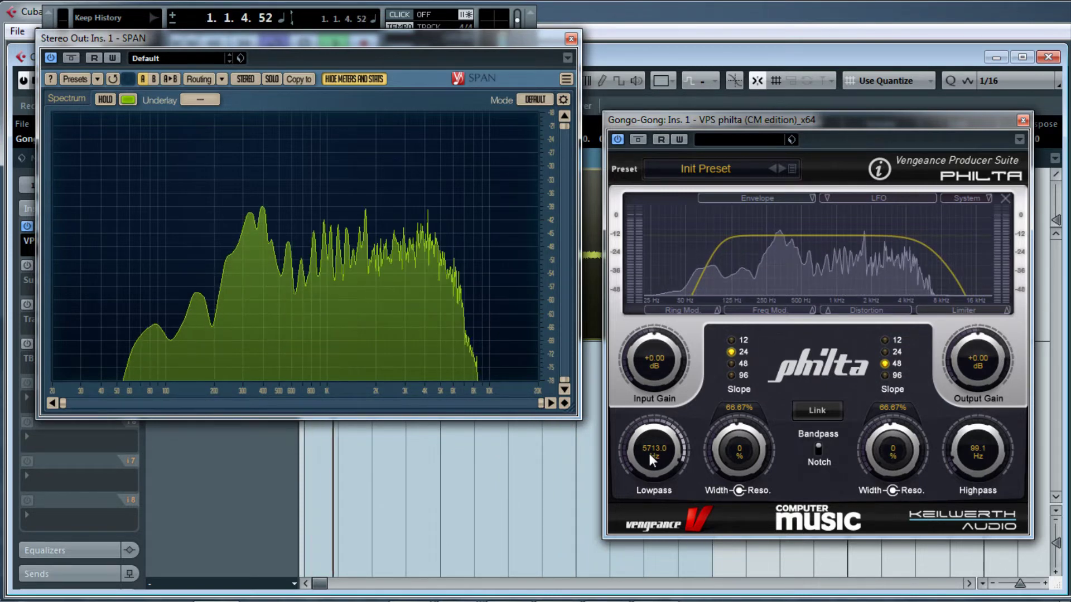
{"action": "scroll", "coordinate": [646, 455], "scroll_direction": "down", "scroll_amount": 1}
{"action": "scroll", "coordinate": [644, 456], "scroll_direction": "down", "scroll_amount": 3}
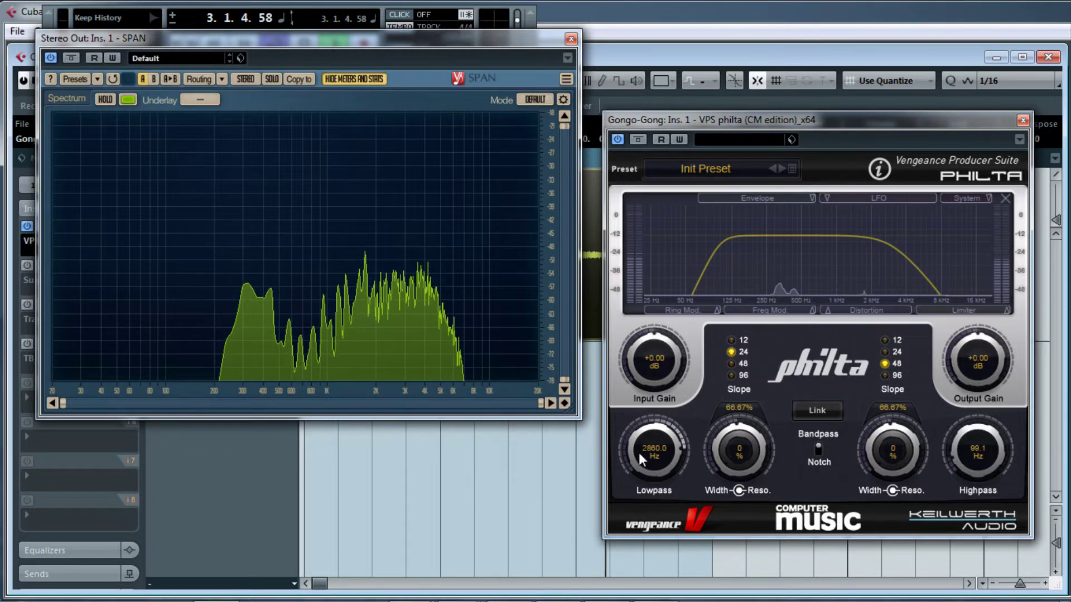
Tune philta's lowpass by ear to a 9644.4 Hz cutoff with 29% resonance
{"action": "scroll", "coordinate": [638, 453], "scroll_direction": "up", "scroll_amount": 5}
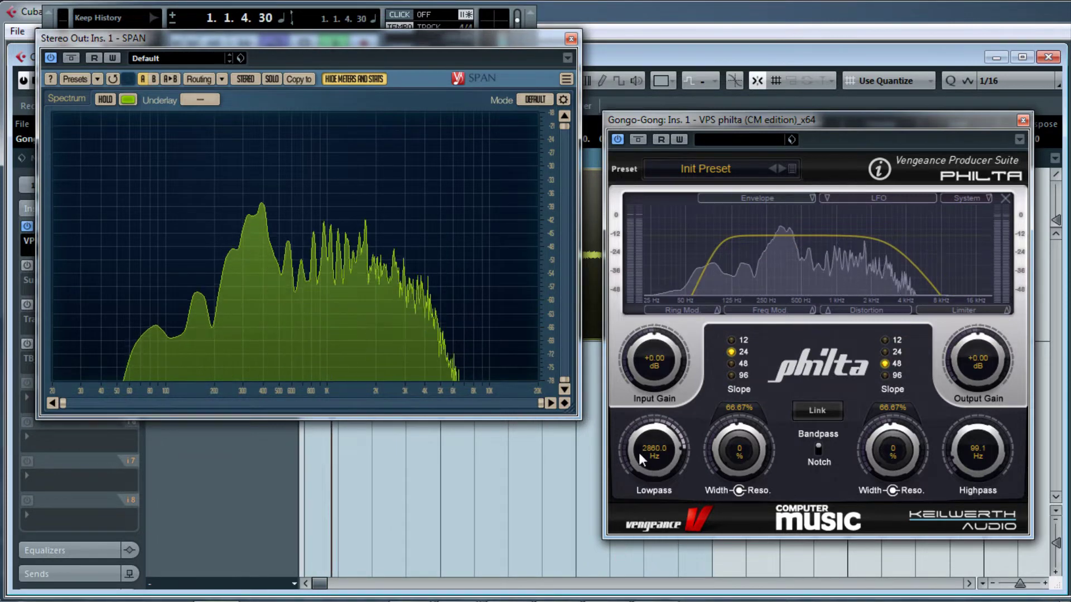
{"action": "scroll", "coordinate": [641, 442], "scroll_direction": "up", "scroll_amount": 3}
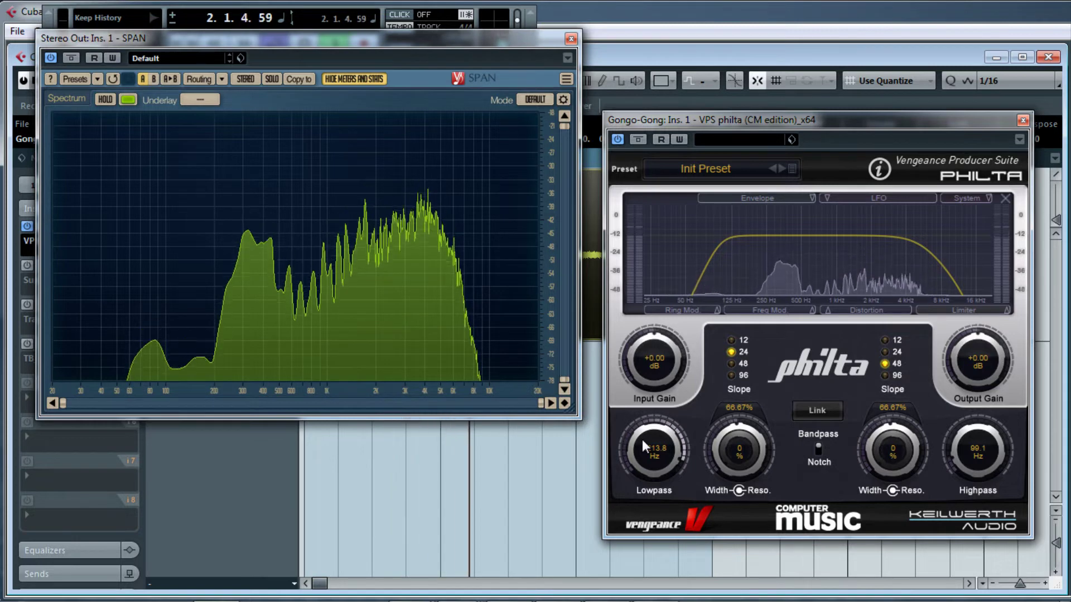
{"action": "left_click_drag", "start_coordinate": [646, 443], "coordinate": [646, 441]}
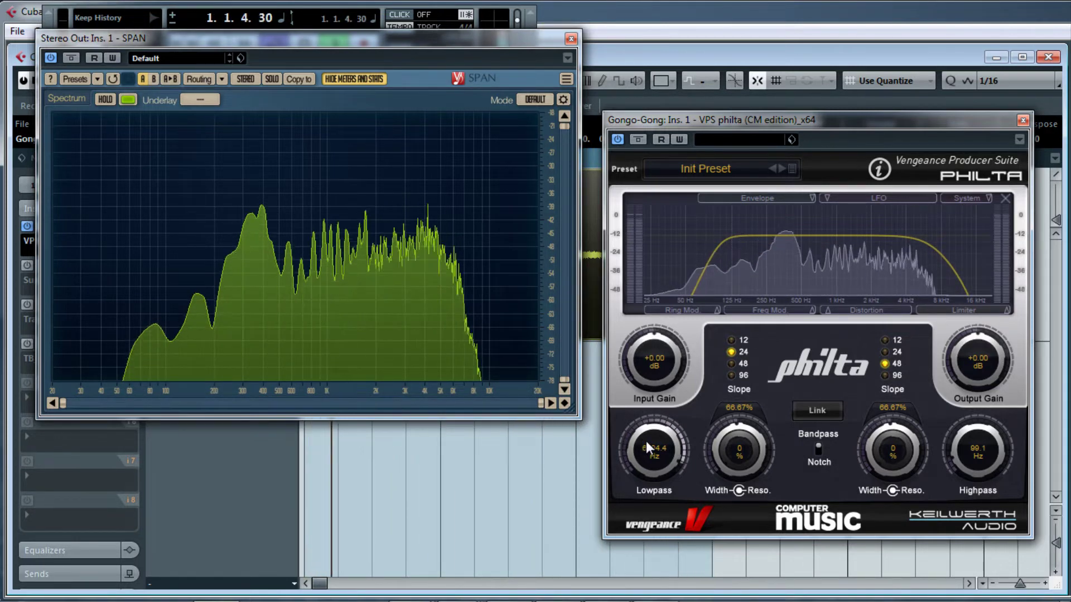
{"action": "left_click_drag", "start_coordinate": [646, 440], "coordinate": [648, 434]}
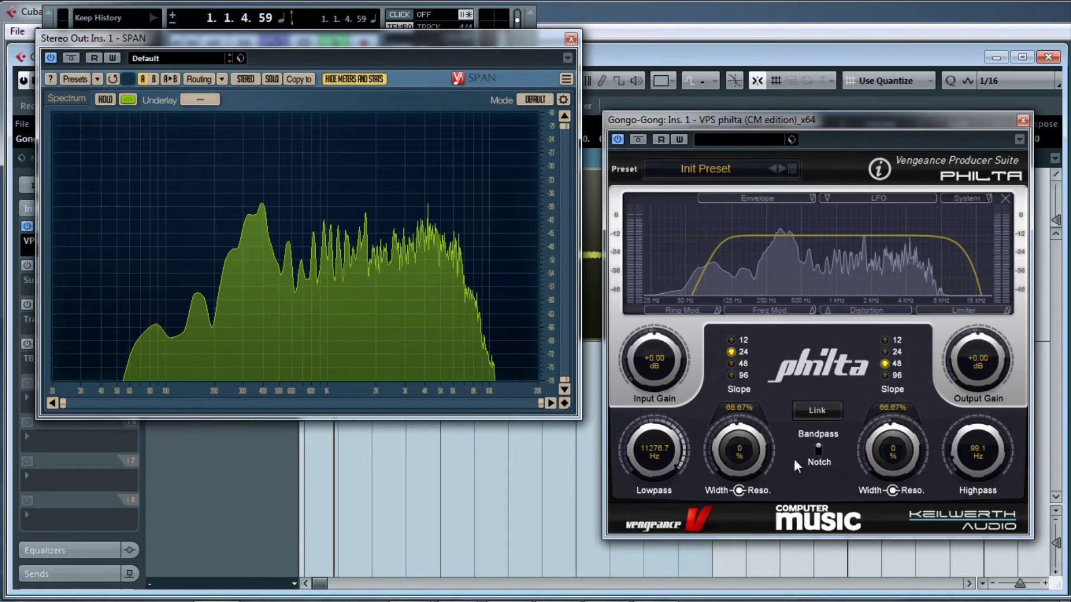
{"action": "left_click_drag", "start_coordinate": [736, 456], "coordinate": [731, 433]}
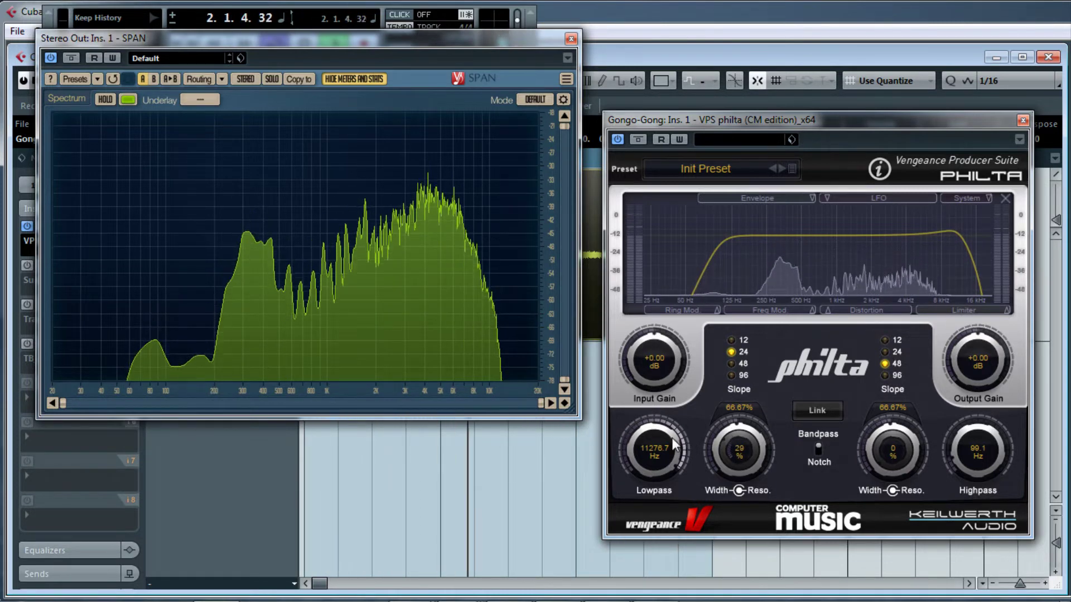
{"action": "left_click_drag", "start_coordinate": [671, 438], "coordinate": [668, 441]}
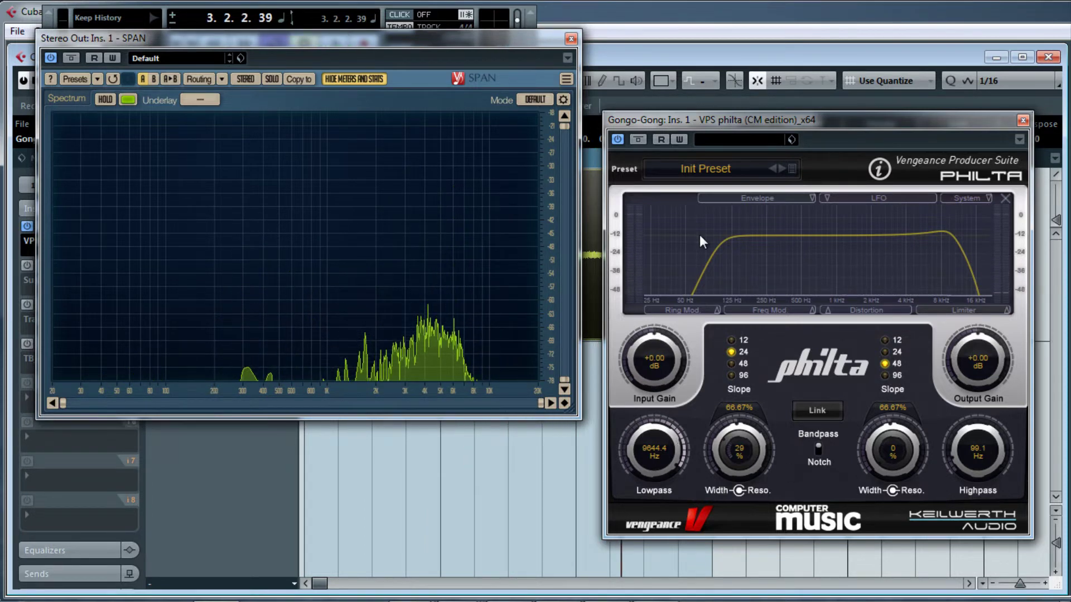
Close the philta editor, activate Supercharger in insert 2 and open its editor
{"action": "left_click", "coordinate": [1020, 120]}
{"action": "left_click_drag", "start_coordinate": [429, 49], "coordinate": [571, 45]}
{"action": "left_click", "coordinate": [27, 266]}
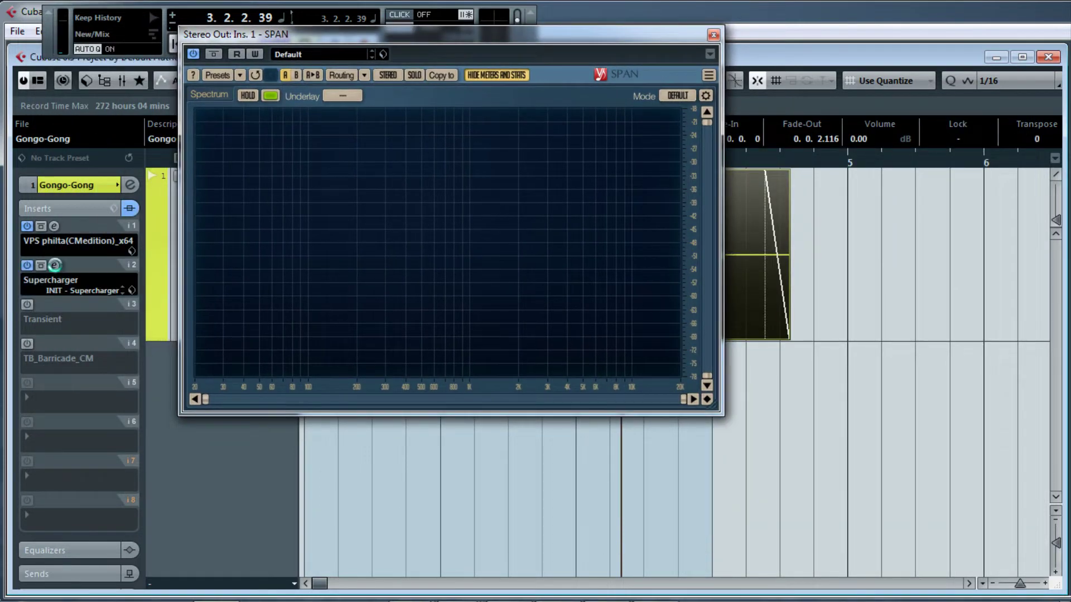
{"action": "left_click", "coordinate": [54, 265]}
Arrange the SPAN and Supercharger windows clear of the track's inserts and start looped playback
{"action": "left_click_drag", "start_coordinate": [529, 28], "coordinate": [401, 26]}
{"action": "left_click_drag", "start_coordinate": [721, 304], "coordinate": [822, 335]}
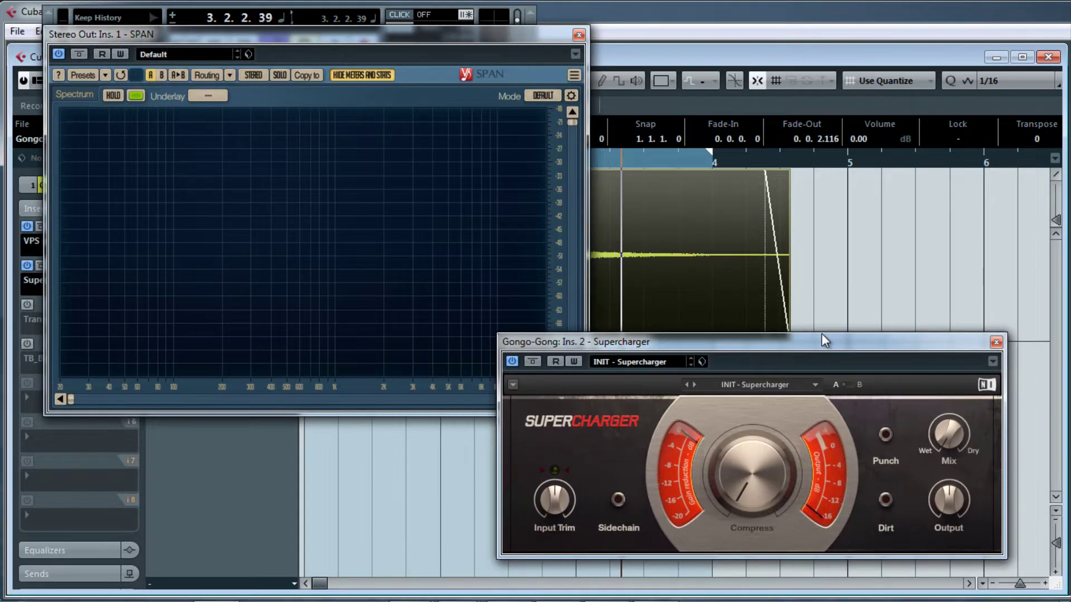
{"action": "left_click_drag", "start_coordinate": [478, 32], "coordinate": [868, 11]}
{"action": "left_click_drag", "start_coordinate": [983, 342], "coordinate": [930, 357]}
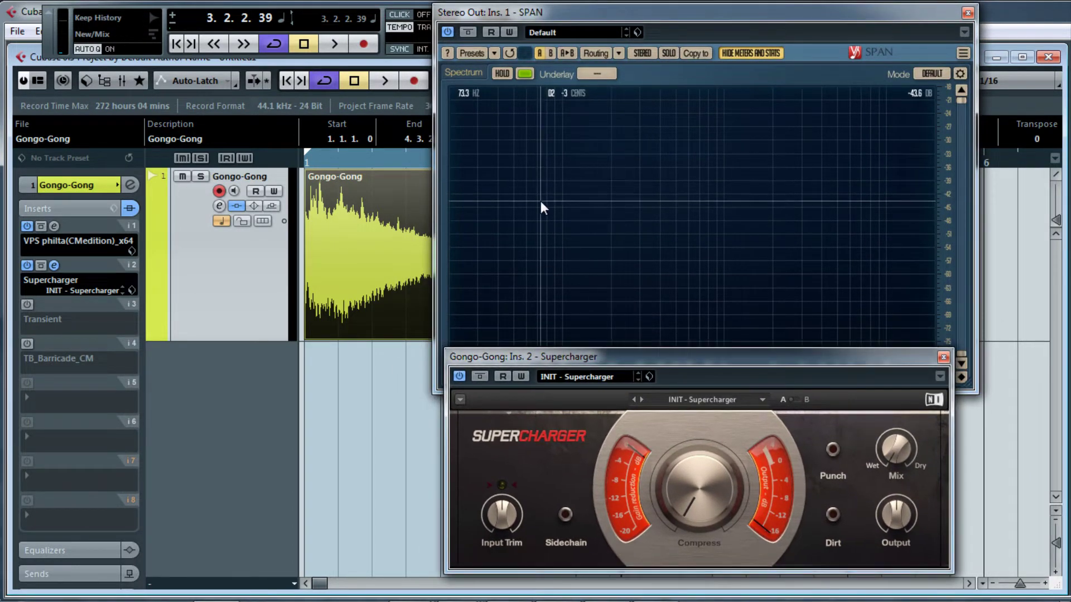
{"action": "key", "text": "space"}
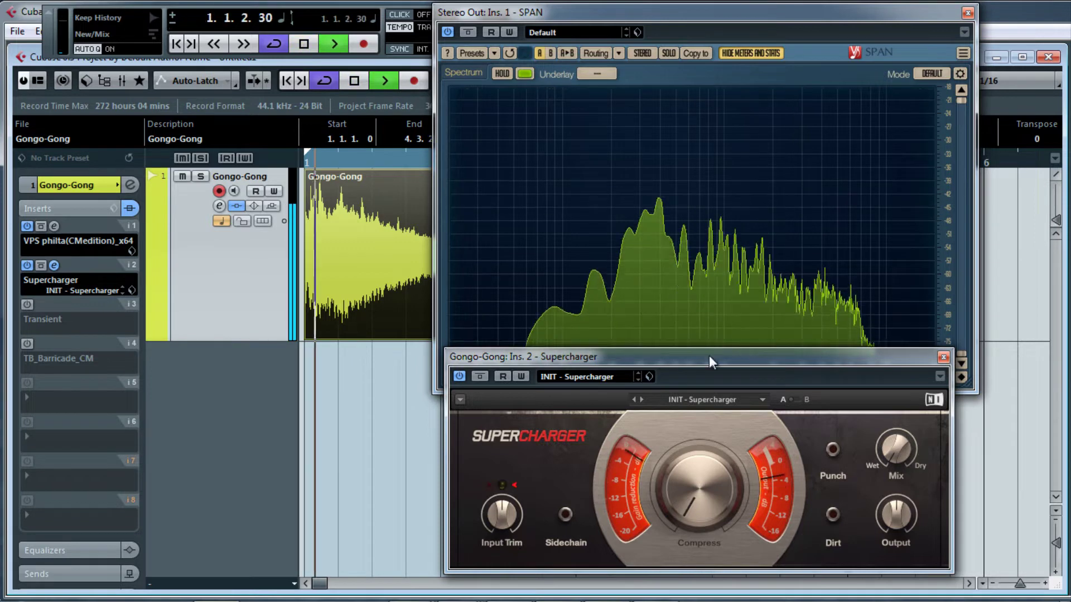
{"action": "left_click_drag", "start_coordinate": [708, 356], "coordinate": [710, 364]}
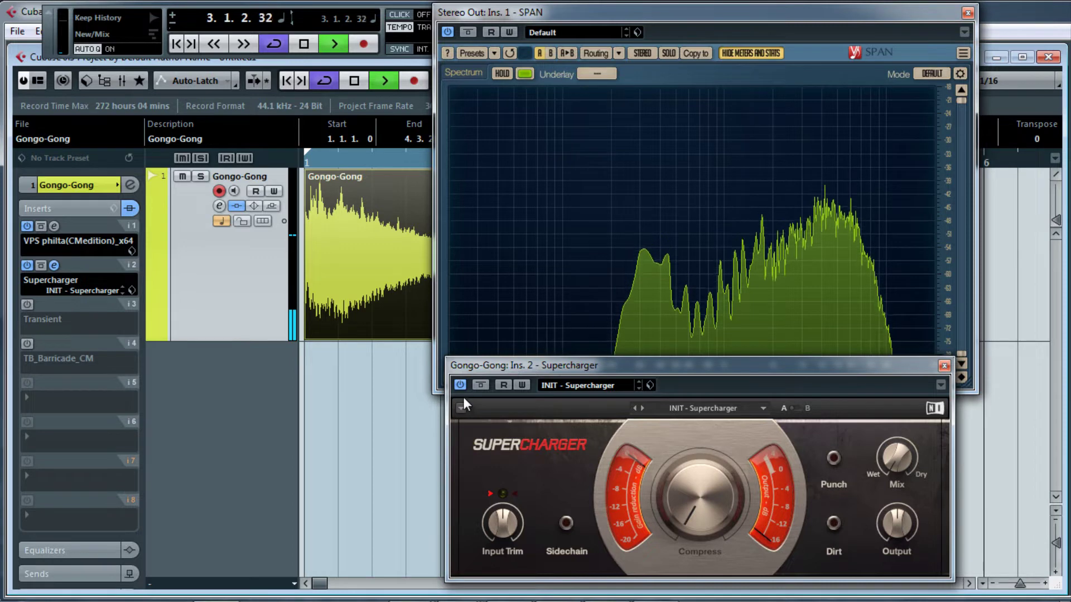
{"action": "left_click_drag", "start_coordinate": [718, 366], "coordinate": [719, 320]}
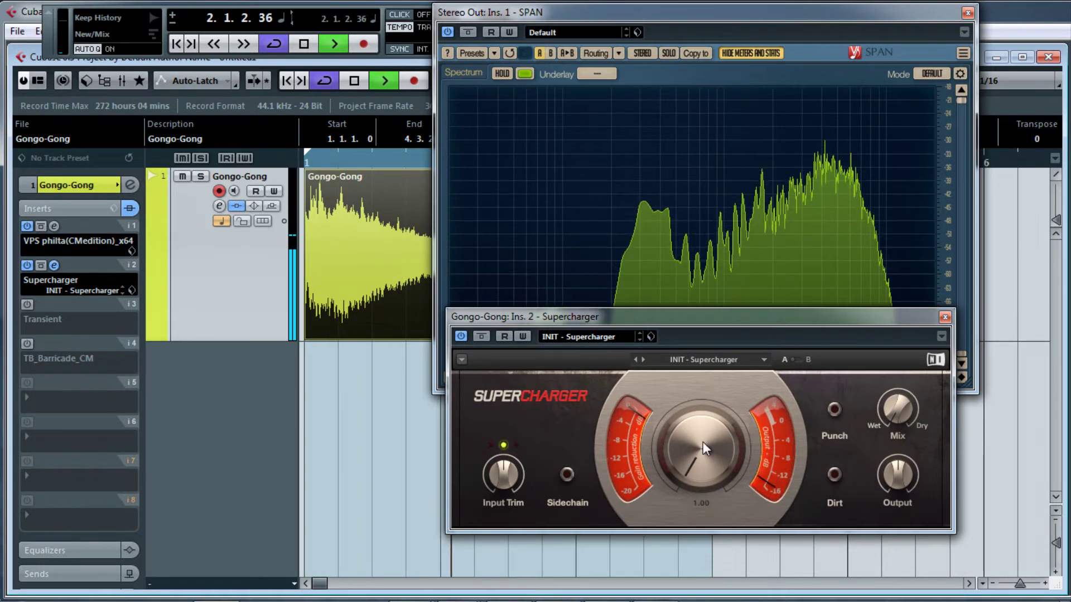
Enable Punch in Supercharger and set its mix to 91% wet / 9% dry
{"action": "left_click", "coordinate": [832, 412]}
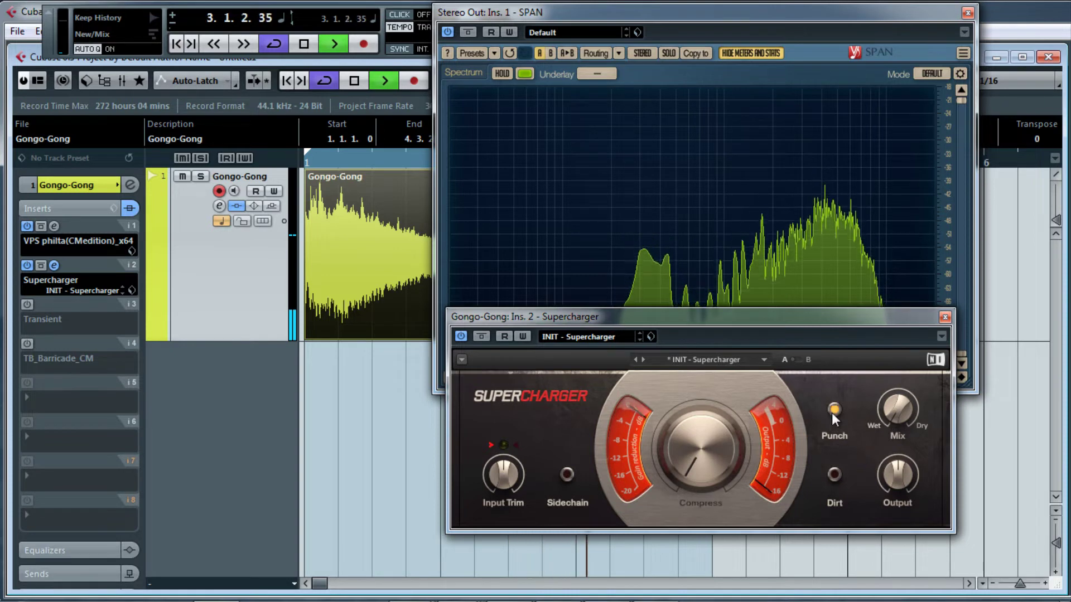
{"action": "mouse_move", "coordinate": [904, 416]}
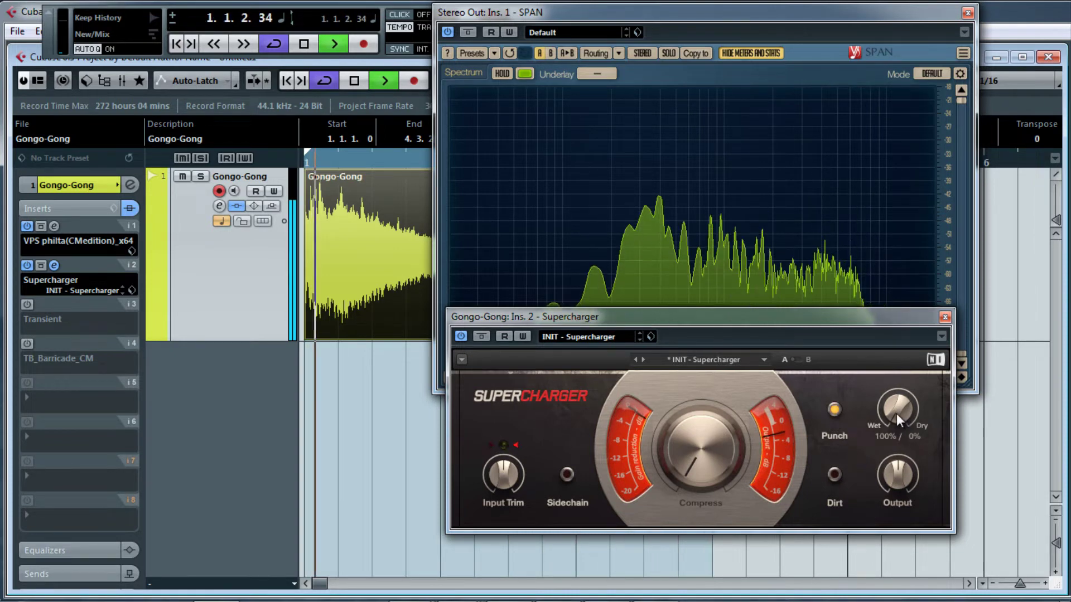
{"action": "left_click_drag", "start_coordinate": [896, 413], "coordinate": [897, 413]}
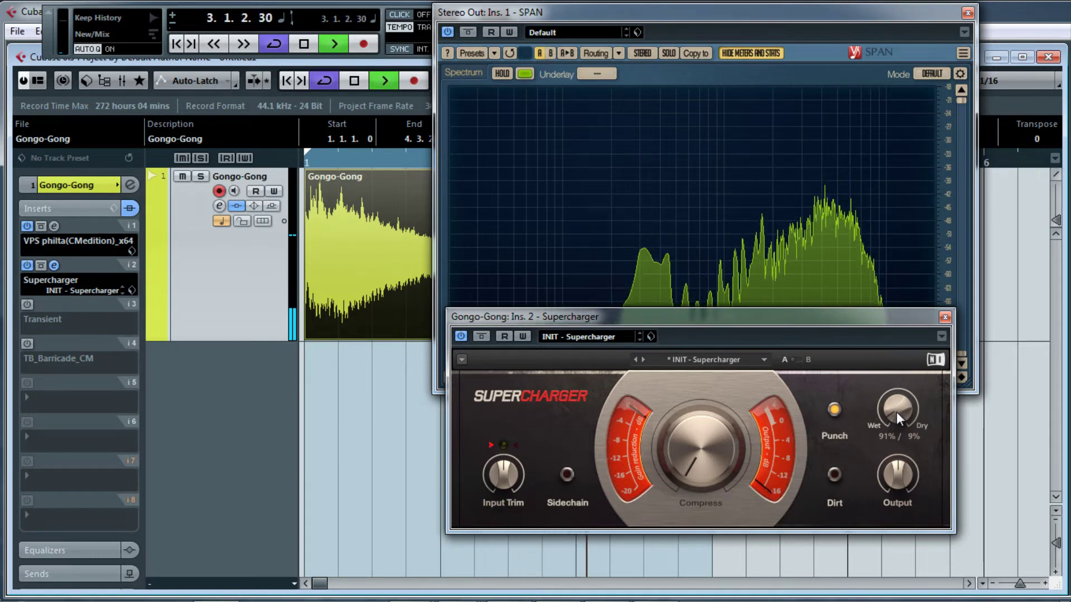
Raise Supercharger's Compress amount by ear to about 1.80 while monitoring gain reduction
{"action": "left_click_drag", "start_coordinate": [690, 452], "coordinate": [698, 463]}
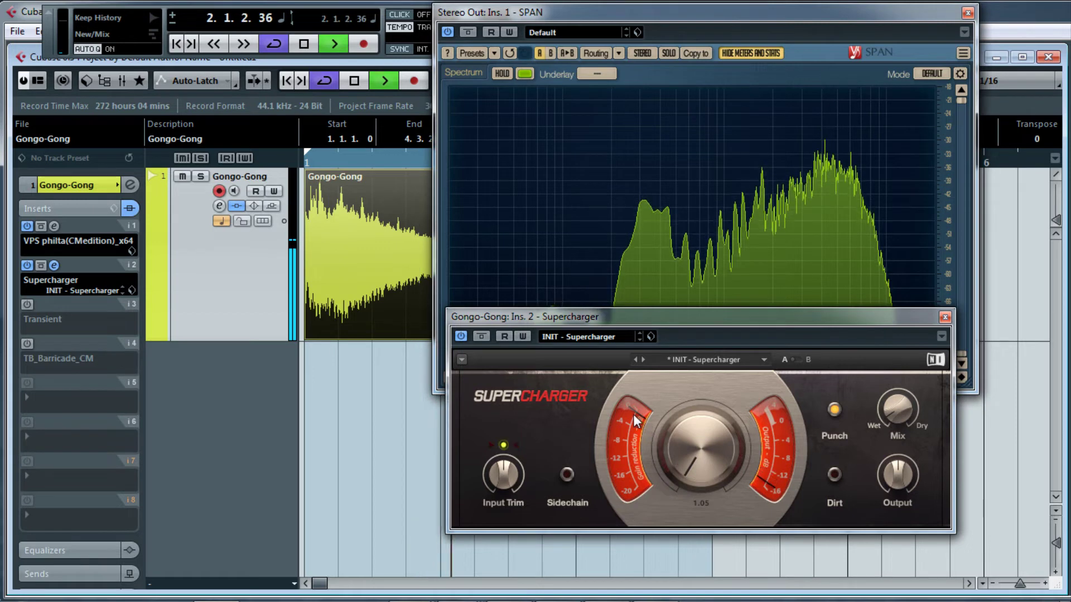
{"action": "mouse_move", "coordinate": [694, 450]}
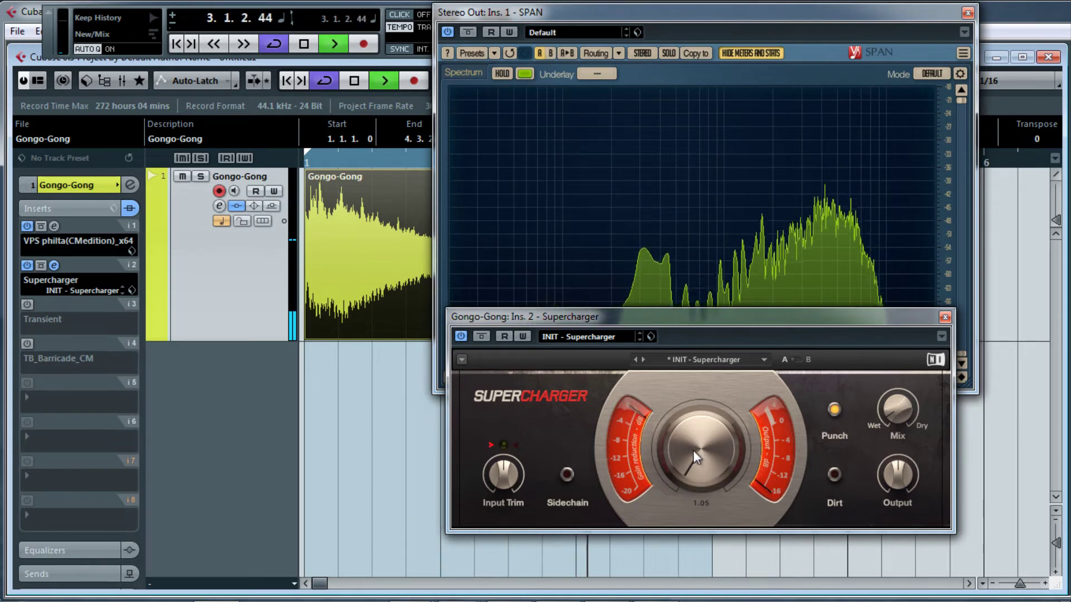
{"action": "scroll", "coordinate": [694, 450], "scroll_direction": "up", "scroll_amount": 1}
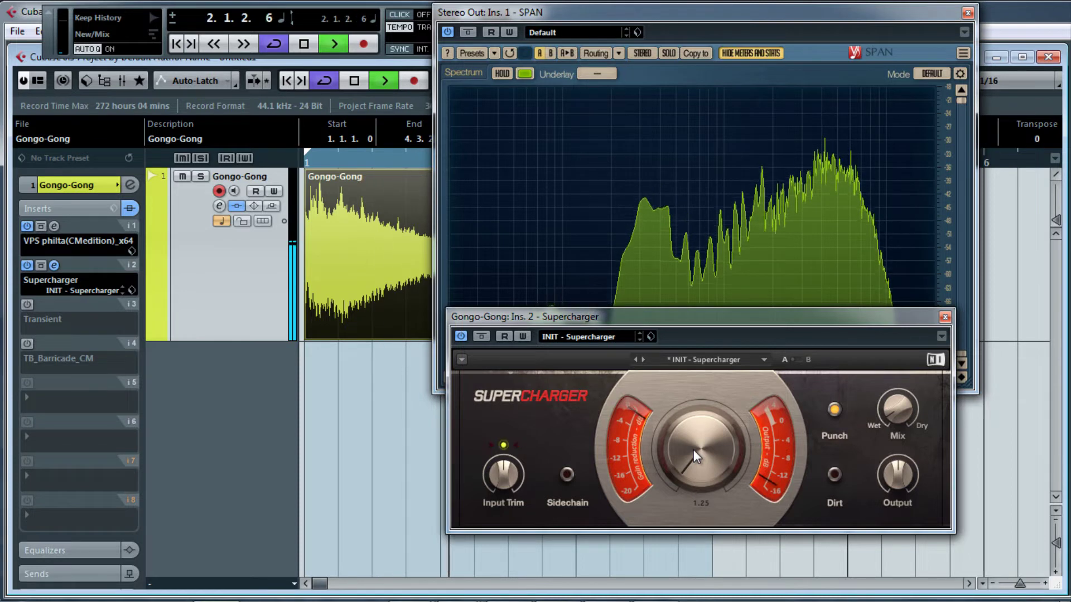
{"action": "scroll", "coordinate": [694, 450], "scroll_direction": "up", "scroll_amount": 1}
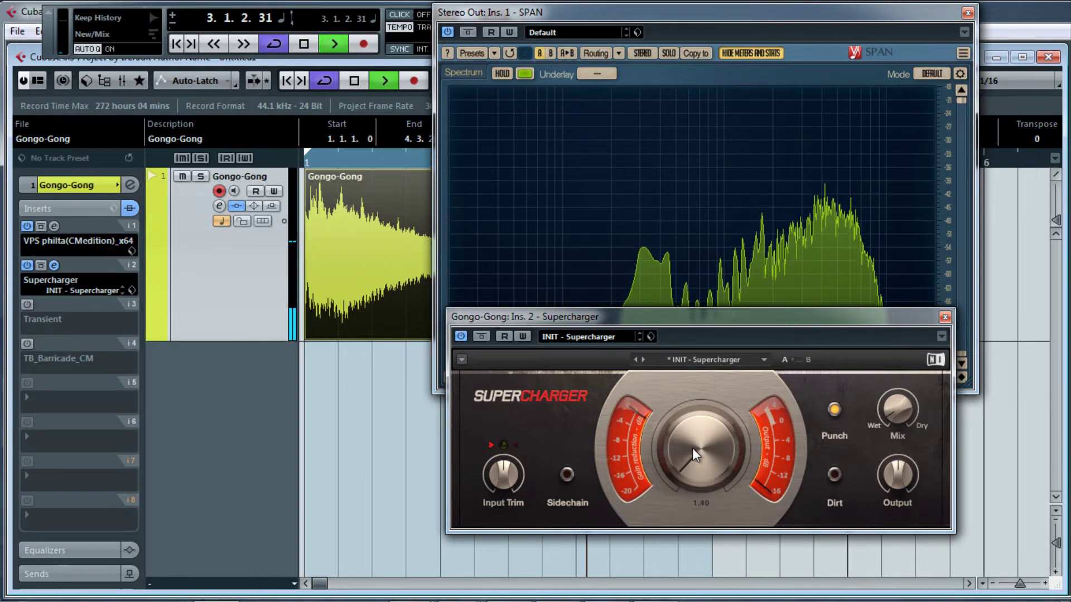
{"action": "scroll", "coordinate": [692, 449], "scroll_direction": "up", "scroll_amount": 1}
{"action": "scroll", "coordinate": [693, 449], "scroll_direction": "up", "scroll_amount": 2}
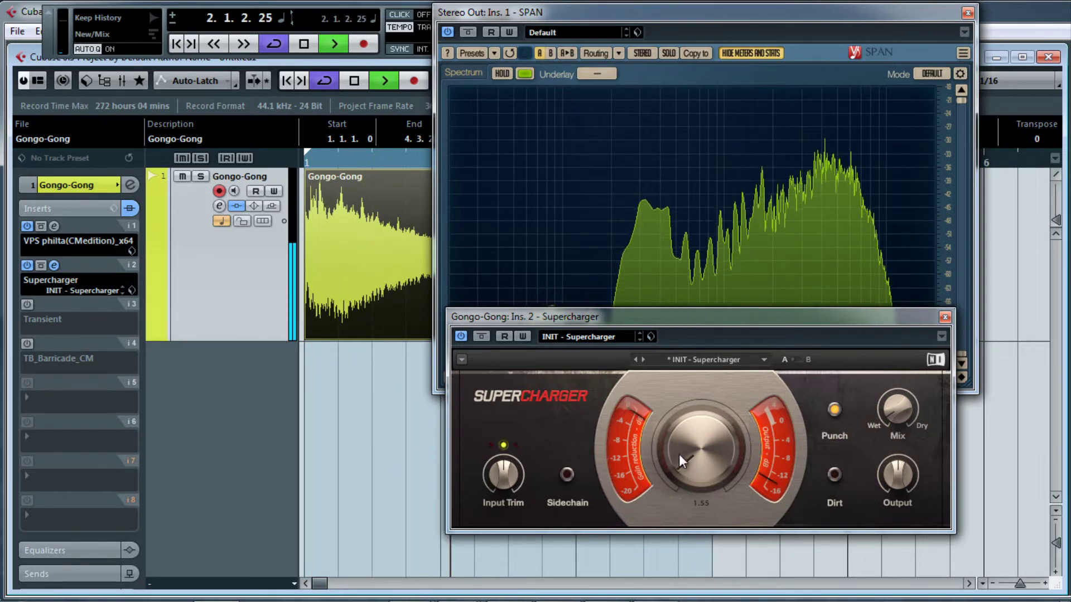
{"action": "left_click_drag", "start_coordinate": [679, 454], "coordinate": [679, 453]}
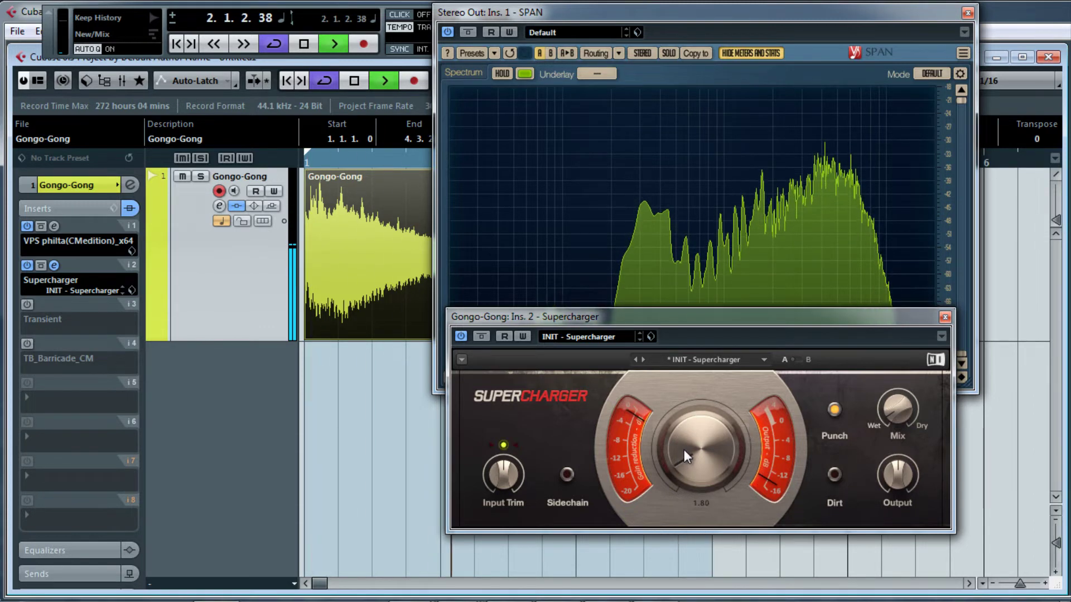
{"action": "left_click_drag", "start_coordinate": [684, 450], "coordinate": [684, 451]}
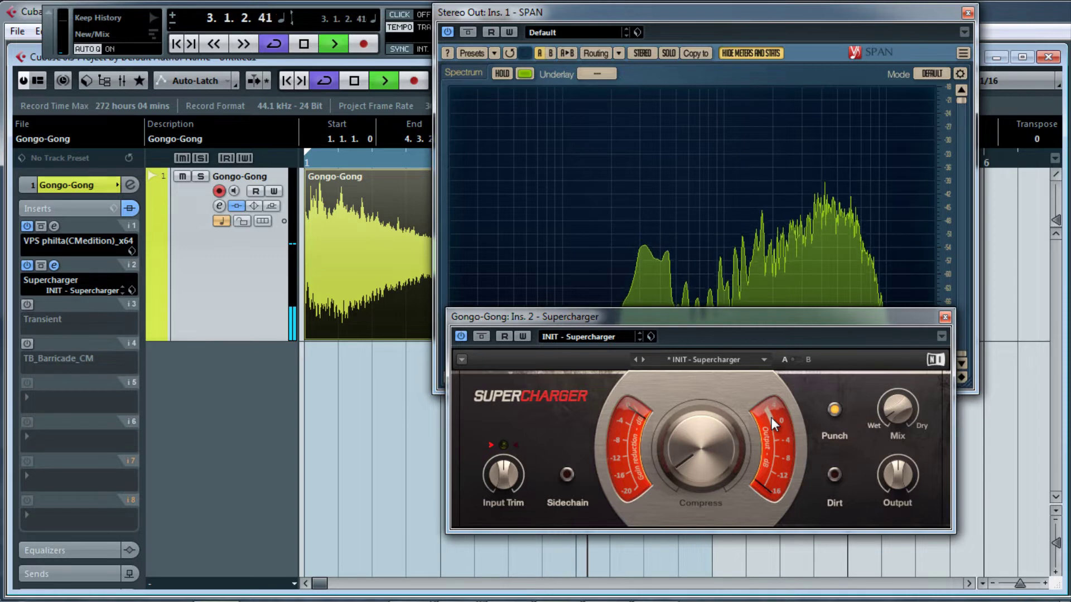
{"action": "mouse_move", "coordinate": [897, 411]}
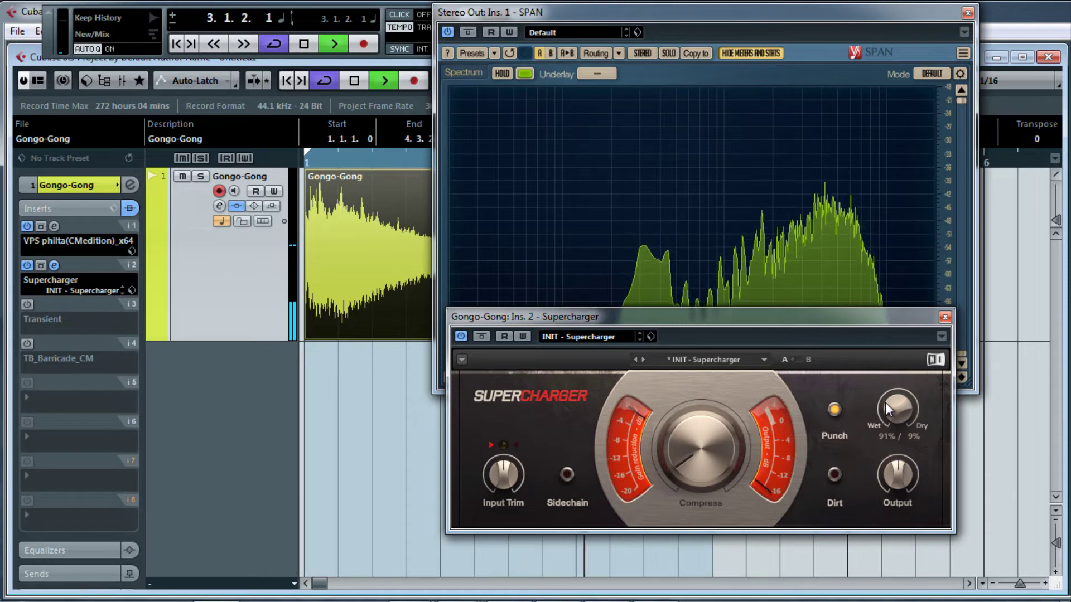
Replay the gong from the project start and compare it with all inserts bypassed and active
{"action": "key", "text": "space"}
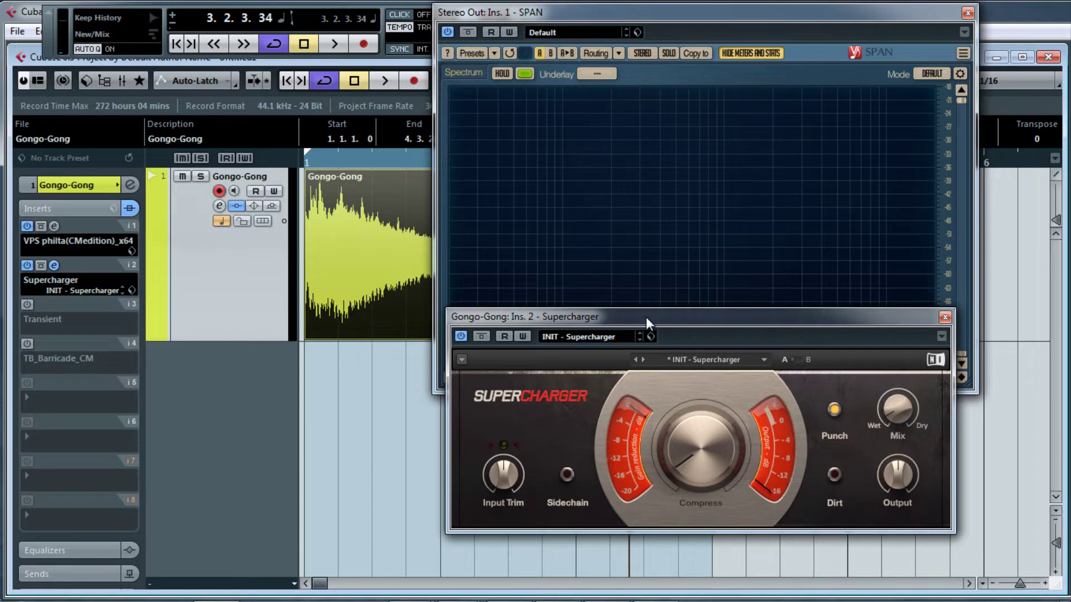
{"action": "key", "text": "KP_Decimal"}
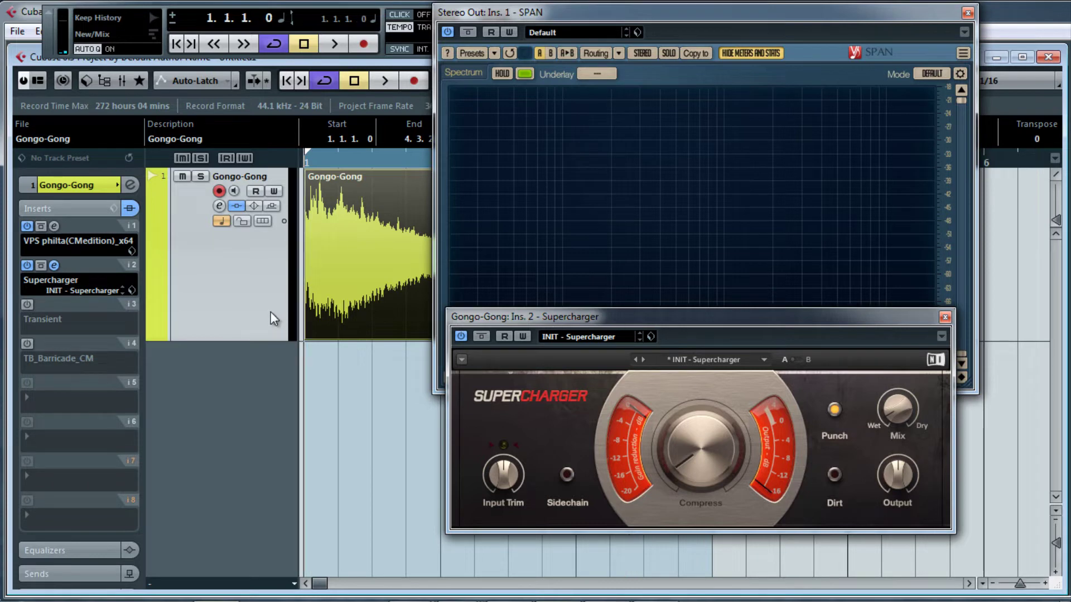
{"action": "key", "text": "space"}
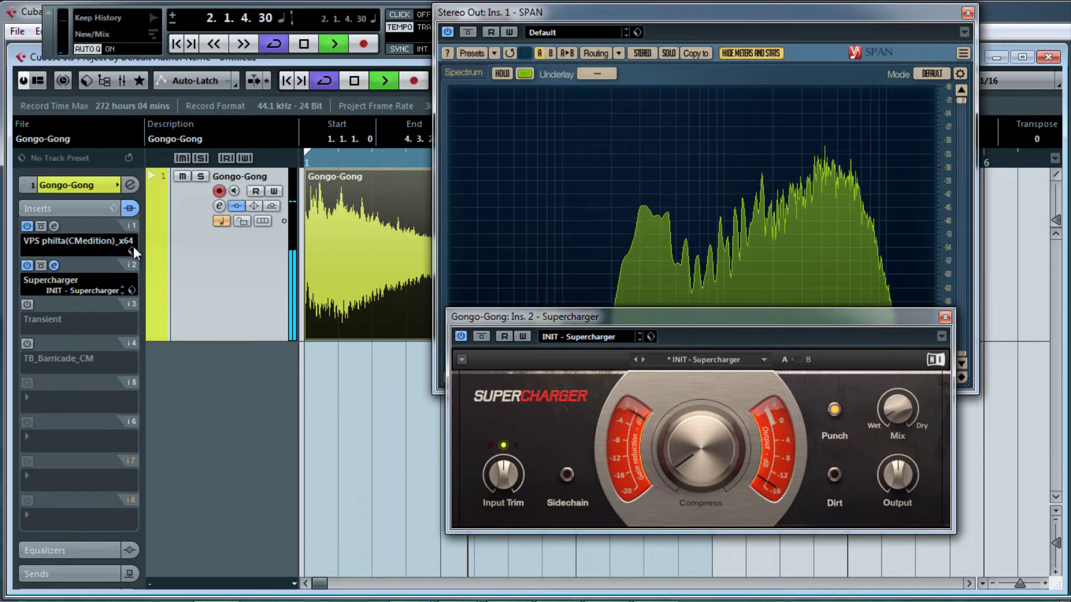
{"action": "left_click", "coordinate": [129, 208]}
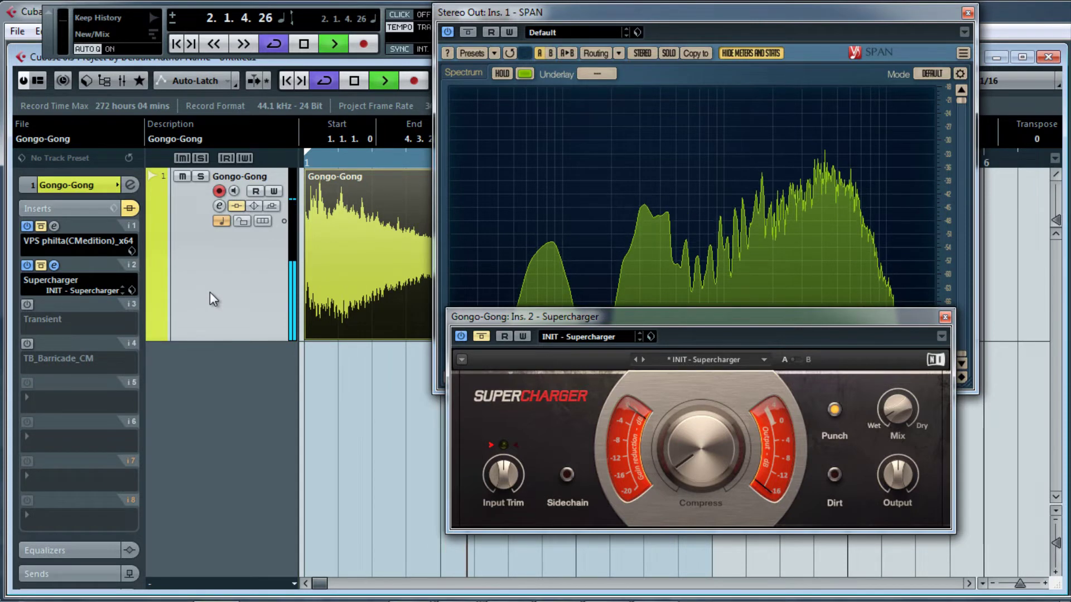
{"action": "left_click", "coordinate": [128, 210]}
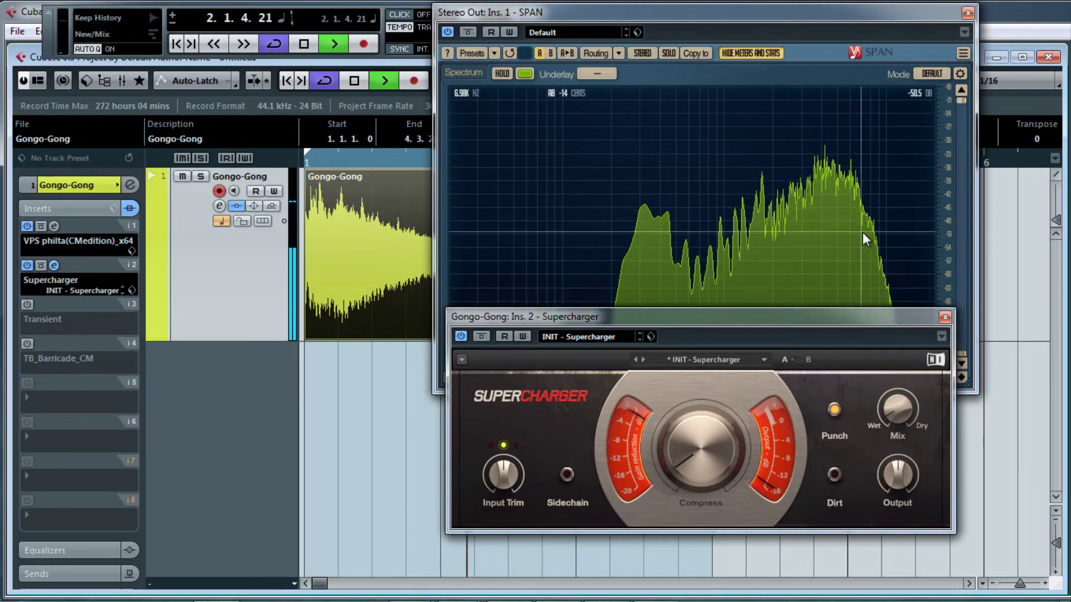
Uncover more of the SPAN spectrum behind the Supercharger window, stop playback and return to the project start
{"action": "left_click_drag", "start_coordinate": [784, 316], "coordinate": [787, 344]}
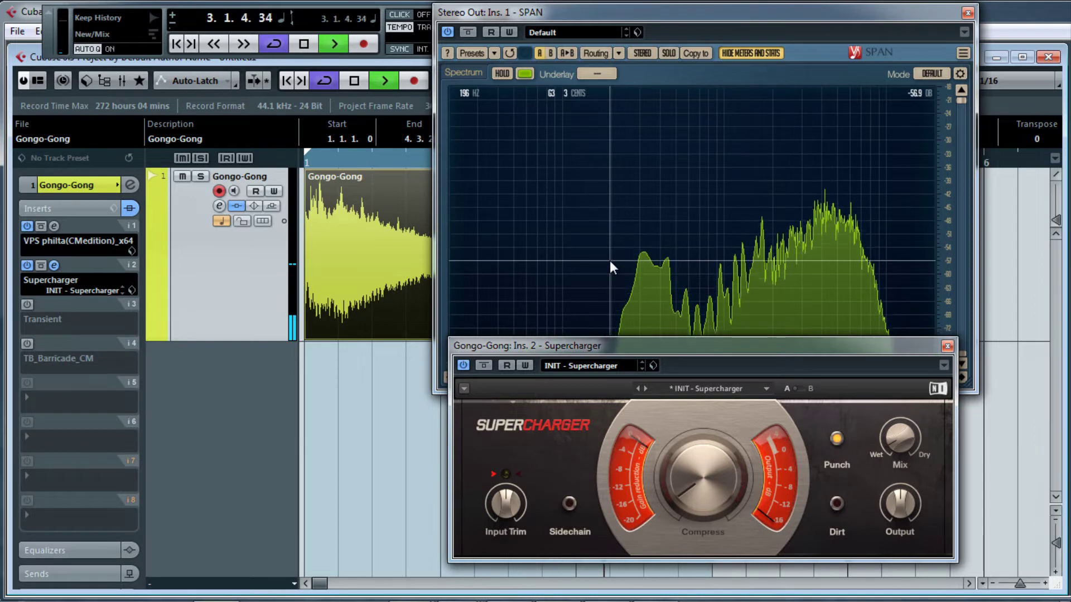
{"action": "key", "text": "space"}
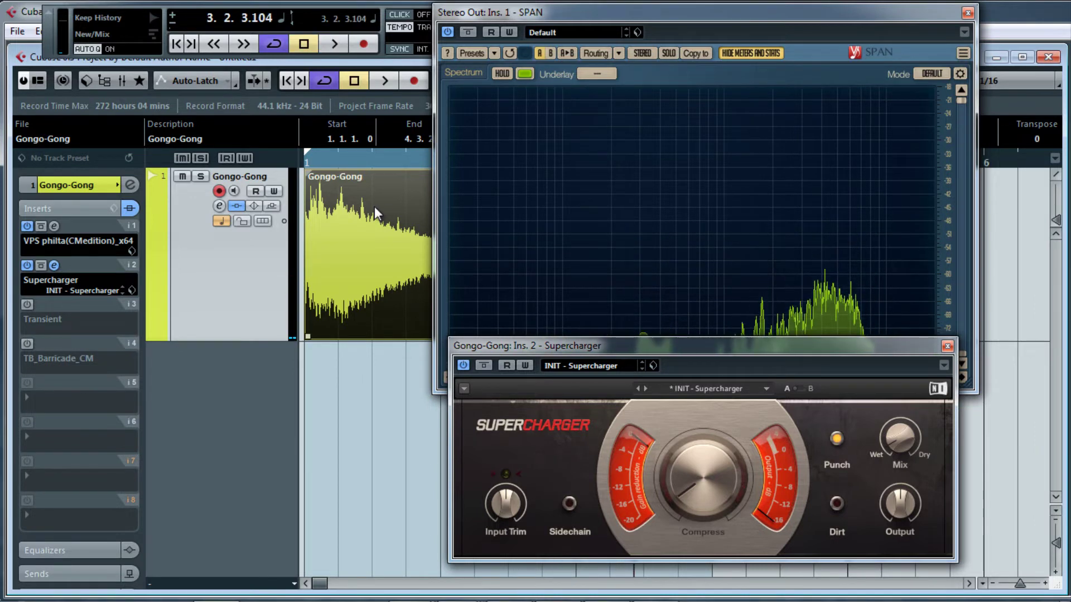
{"action": "key", "text": "period"}
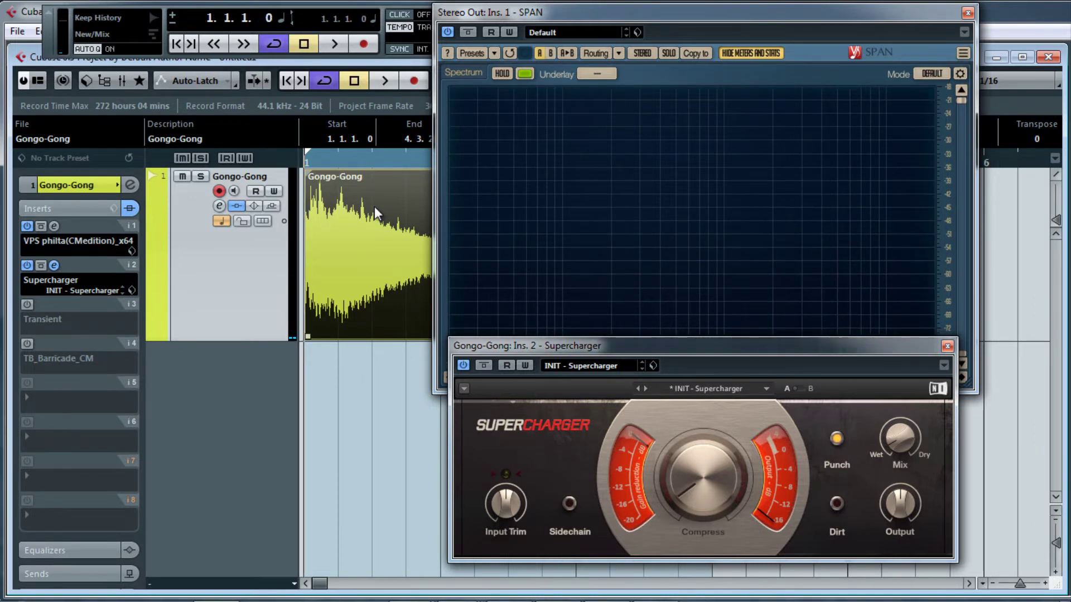
Close the Supercharger editor and reposition the SPAN analyzer so the start of the gong clip stays uncovered
{"action": "left_click_drag", "start_coordinate": [916, 350], "coordinate": [901, 309]}
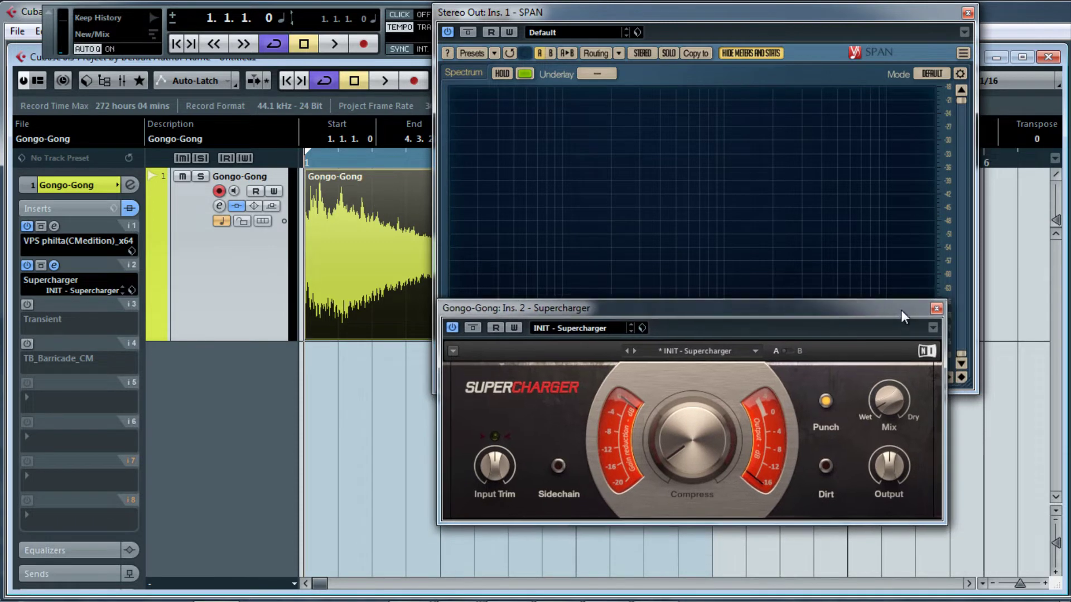
{"action": "left_click", "coordinate": [935, 307]}
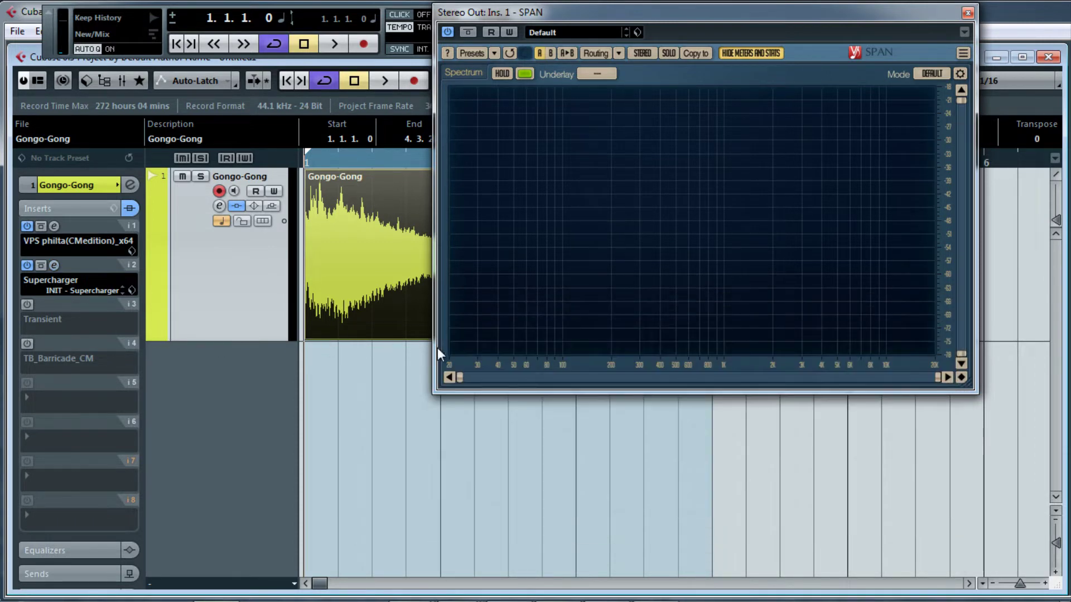
{"action": "left_click_drag", "start_coordinate": [685, 34], "coordinate": [462, 307]}
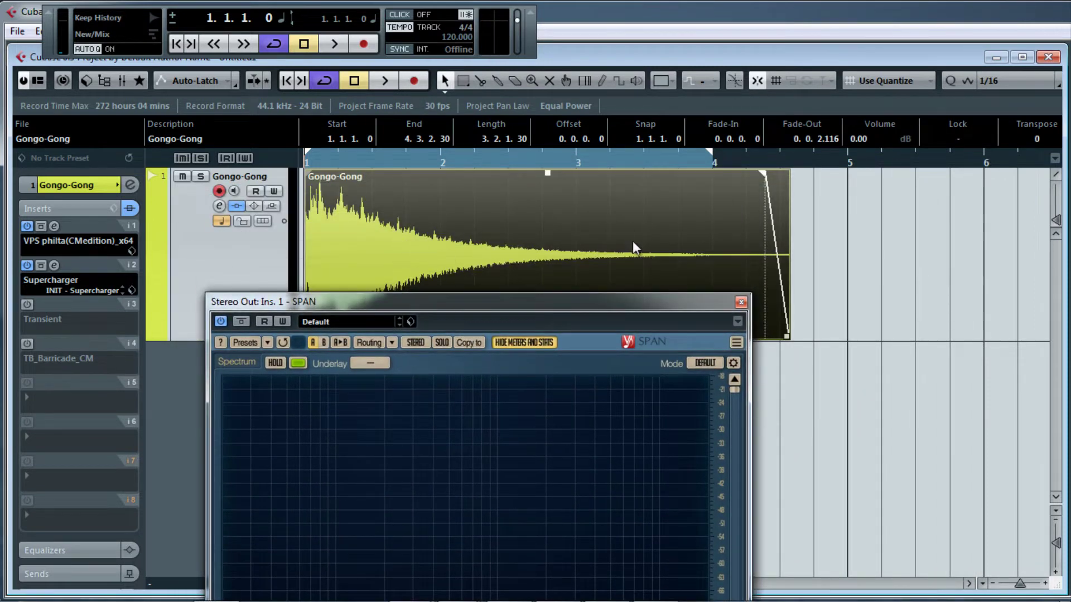
{"action": "left_click_drag", "start_coordinate": [688, 293], "coordinate": [942, 19]}
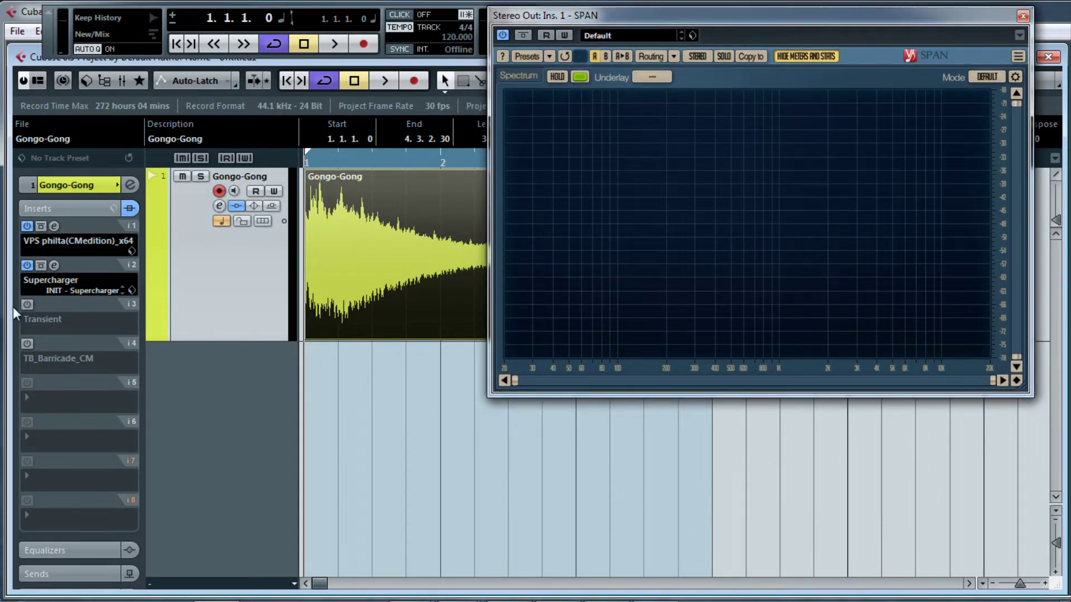
Activate the Transient insert in slot 3, place its editor partly clear of the SPAN spectrum and start playback
{"action": "left_click", "coordinate": [55, 305]}
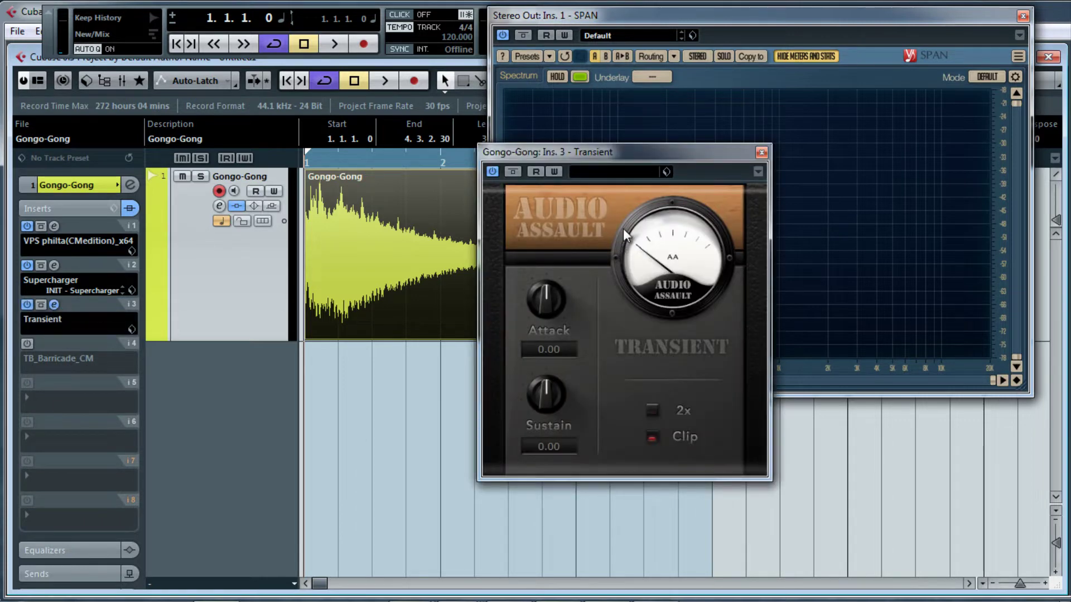
{"action": "left_click_drag", "start_coordinate": [658, 172], "coordinate": [740, 235]}
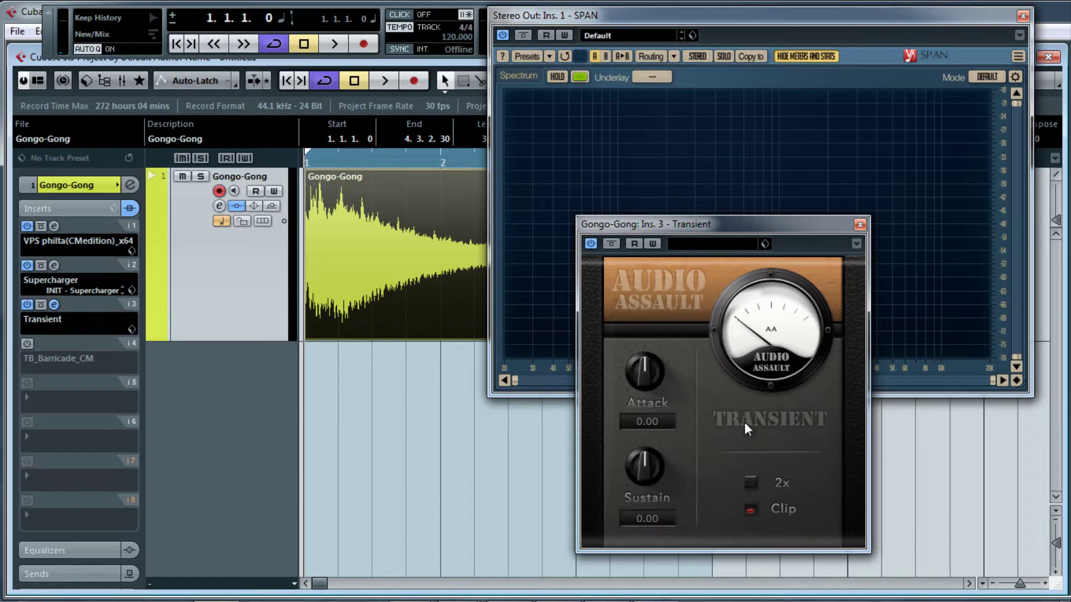
{"action": "key", "text": "space"}
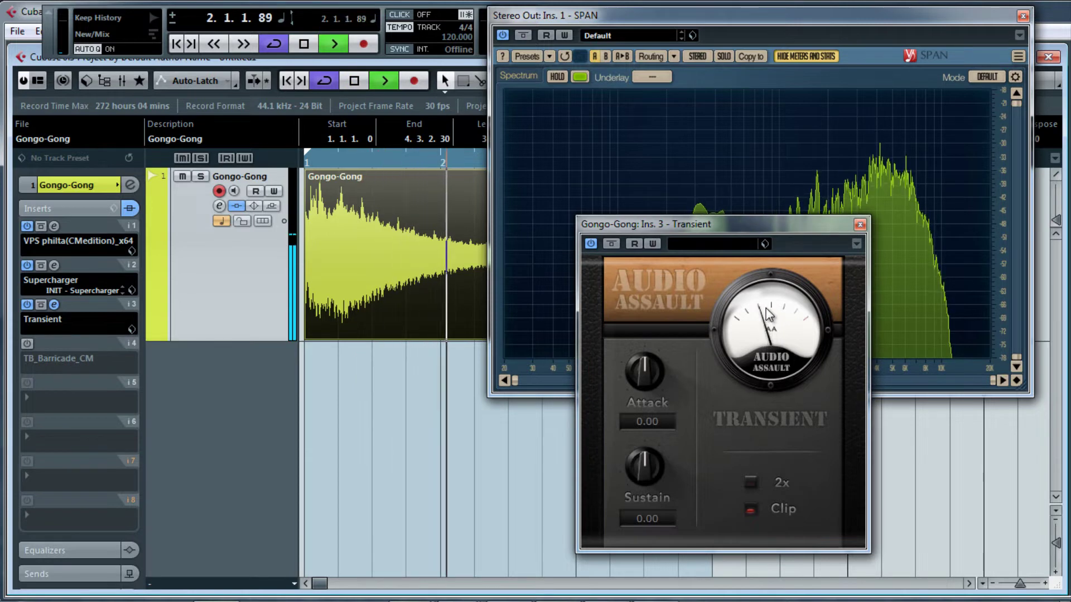
Shape the gong by ear in Transient, setting Attack to 9.91 and Sustain to about 14.47 during looped playback
{"action": "left_click_drag", "start_coordinate": [648, 381], "coordinate": [641, 533]}
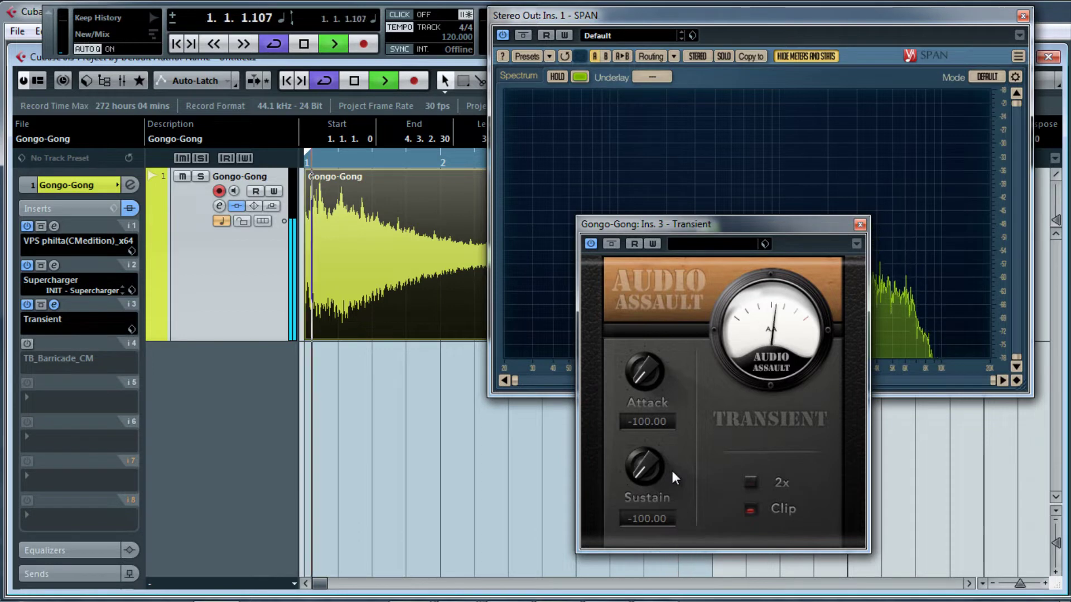
{"action": "left_click_drag", "start_coordinate": [635, 385], "coordinate": [637, 366]}
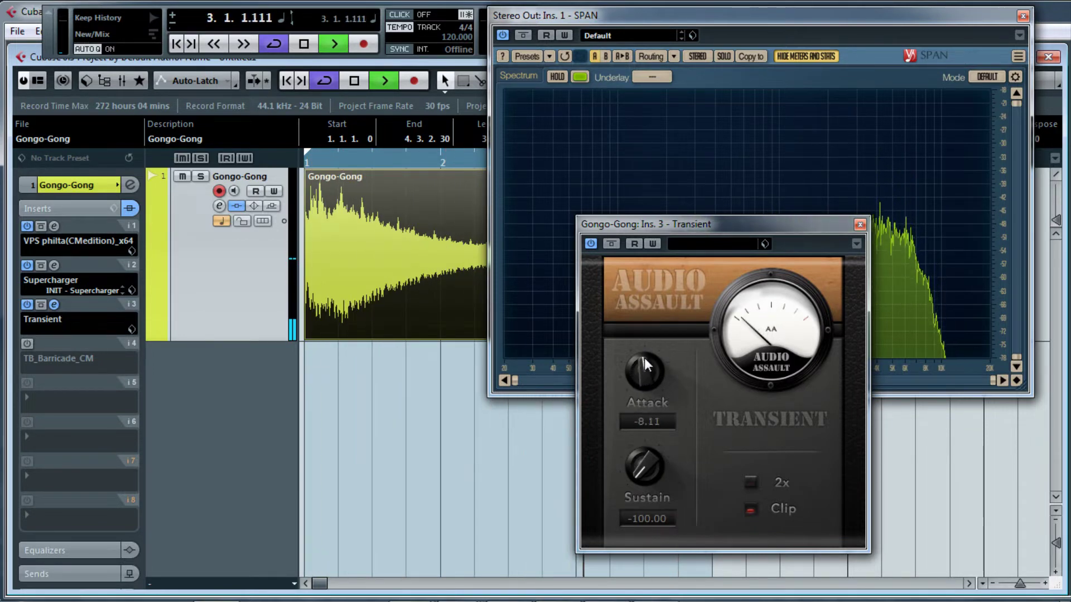
{"action": "left_click_drag", "start_coordinate": [644, 374], "coordinate": [651, 350]}
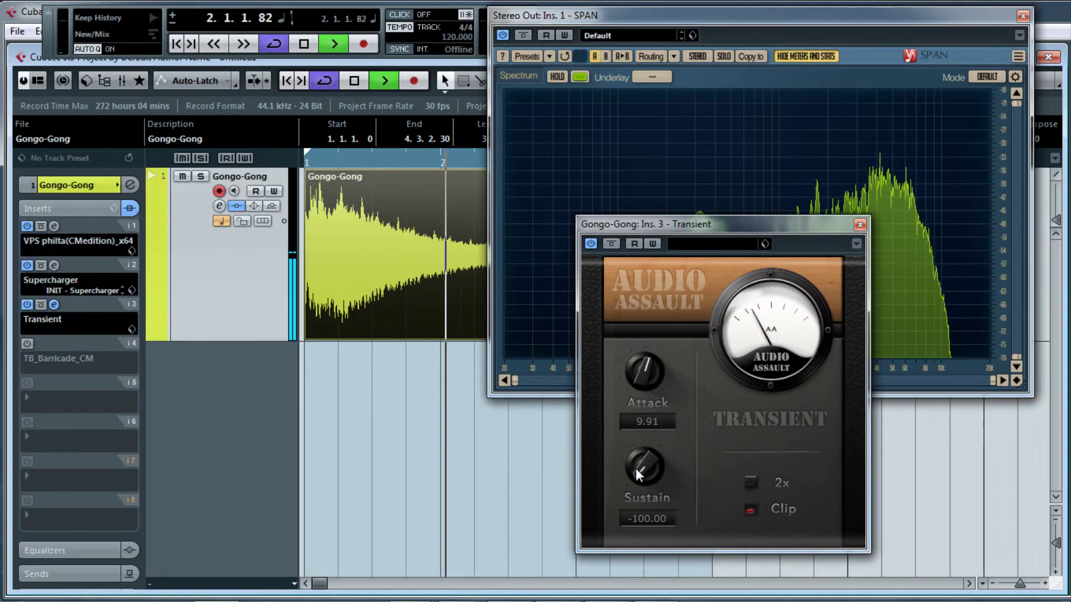
{"action": "left_click_drag", "start_coordinate": [637, 471], "coordinate": [641, 414]}
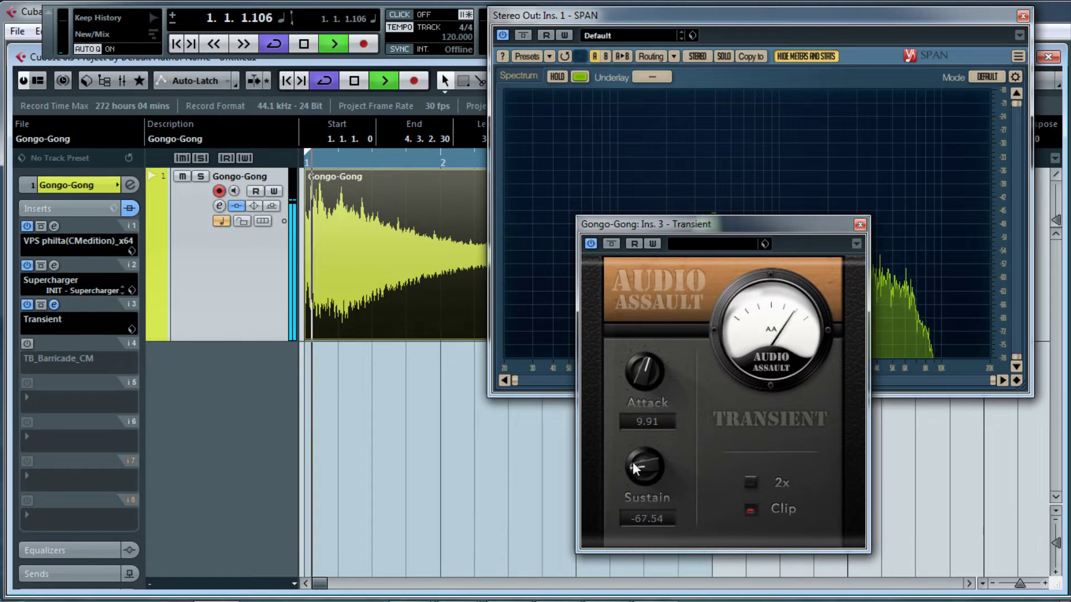
{"action": "left_click_drag", "start_coordinate": [637, 453], "coordinate": [645, 405]}
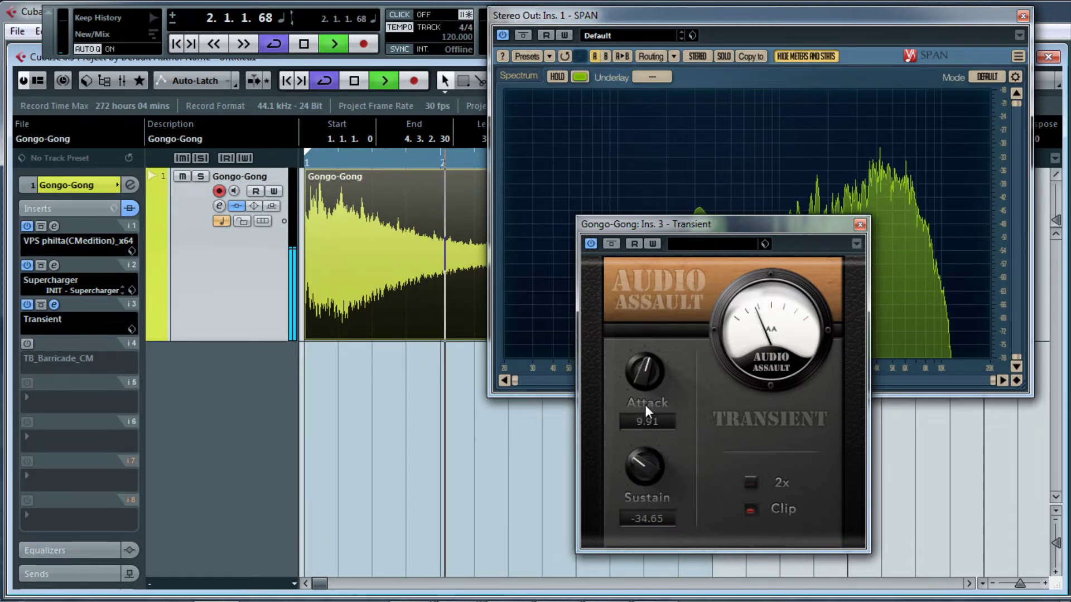
{"action": "mouse_move", "coordinate": [644, 473]}
{"action": "left_mouse_down"}
{"action": "mouse_move", "coordinate": [650, 430]}
{"action": "mouse_move", "coordinate": [645, 458]}
{"action": "left_mouse_up"}
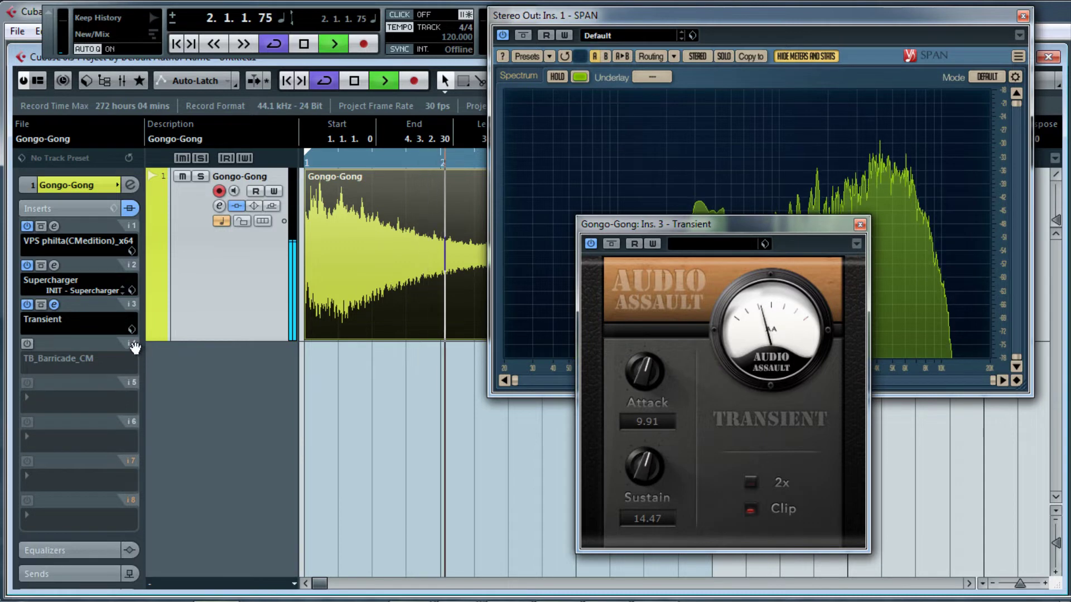
Free insert slot 4 by moving TB_Barricade_CM to slot 5, and fine-tune Transient's Sustain to 14.91
{"action": "left_click_drag", "start_coordinate": [133, 344], "coordinate": [128, 391]}
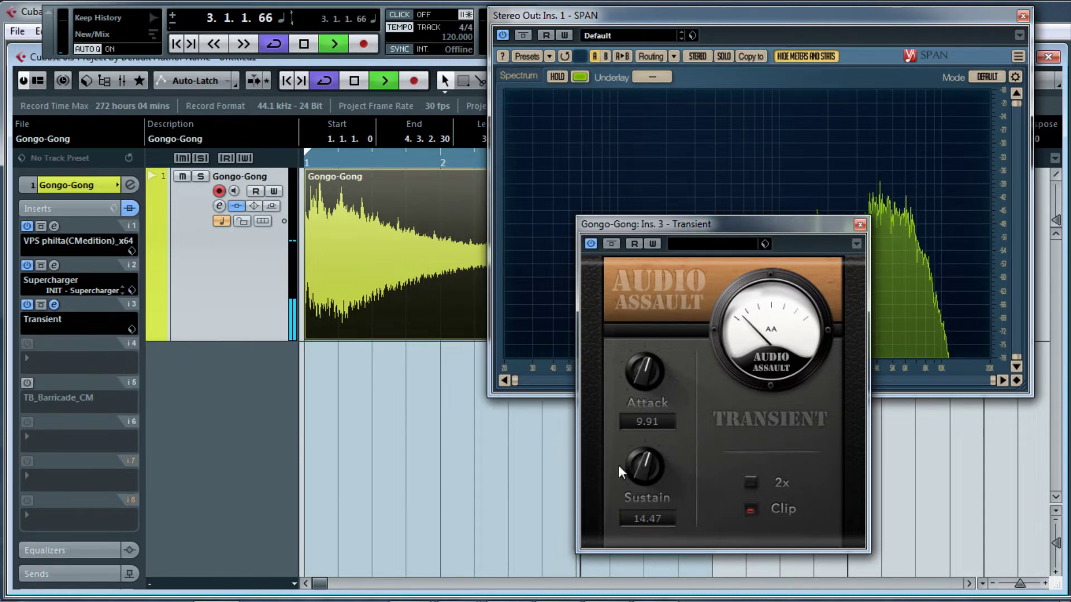
{"action": "left_click_drag", "start_coordinate": [641, 469], "coordinate": [641, 469]}
Replay the gong from the project start, compare it with Transient bypassed and active, and stop playback
{"action": "key", "text": "space"}
{"action": "key", "text": "space"}
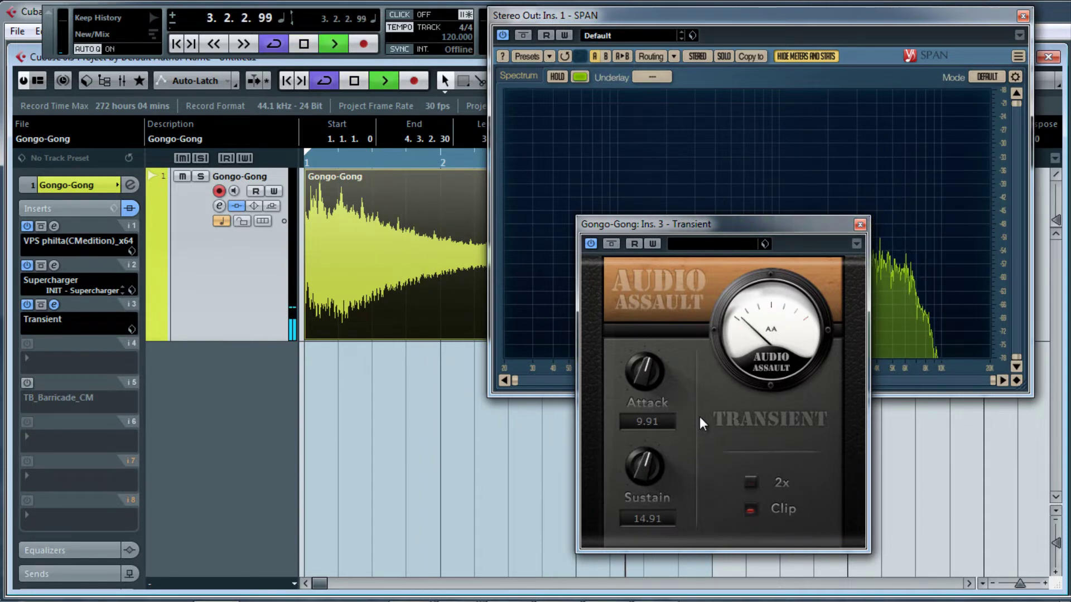
{"action": "key", "text": "period"}
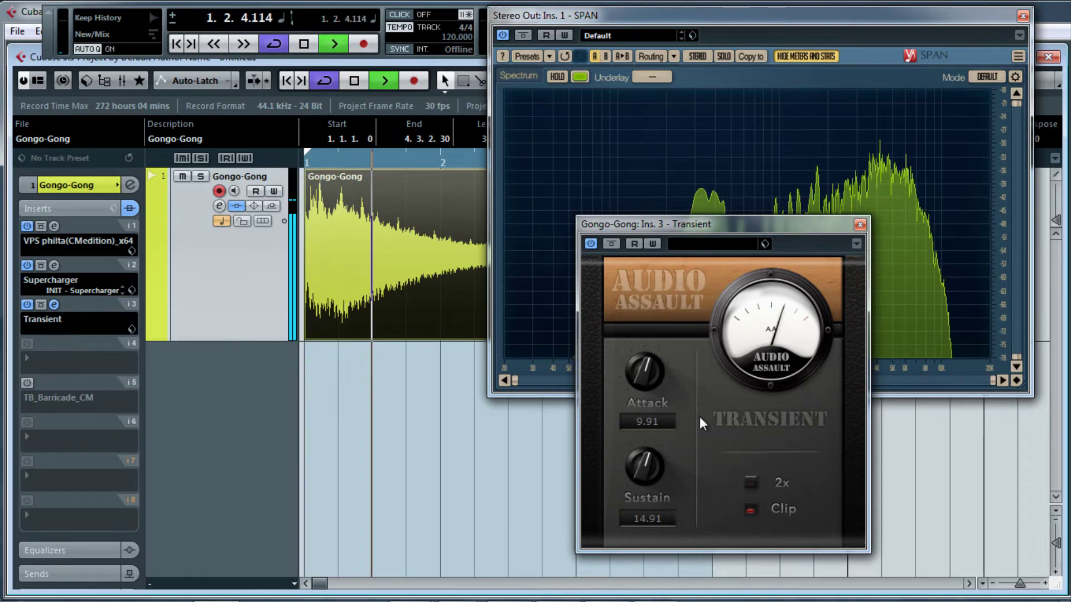
{"action": "left_click", "coordinate": [610, 243]}
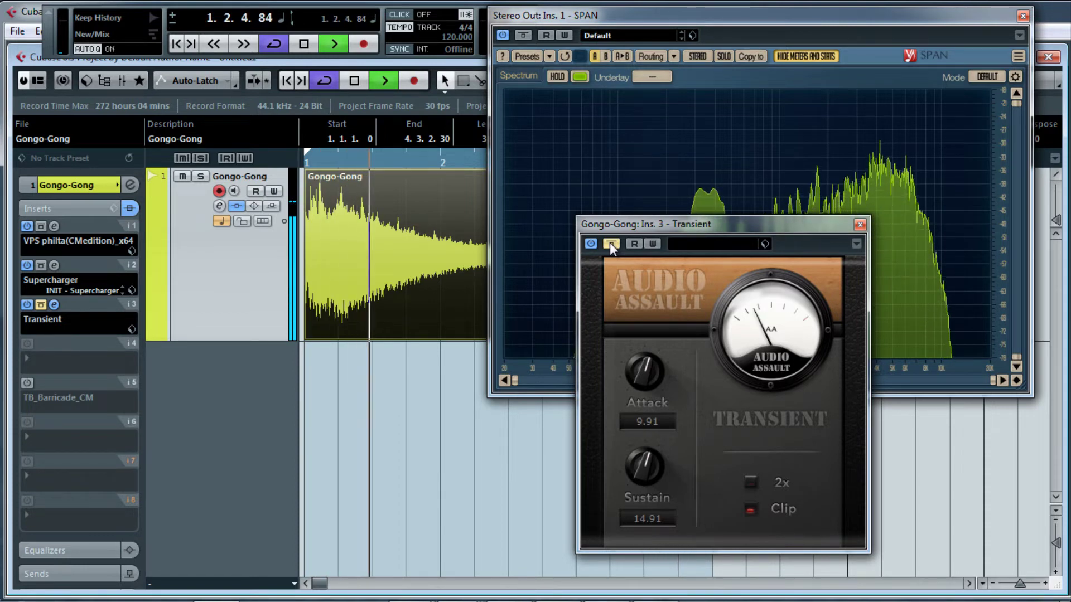
{"action": "left_click", "coordinate": [610, 244]}
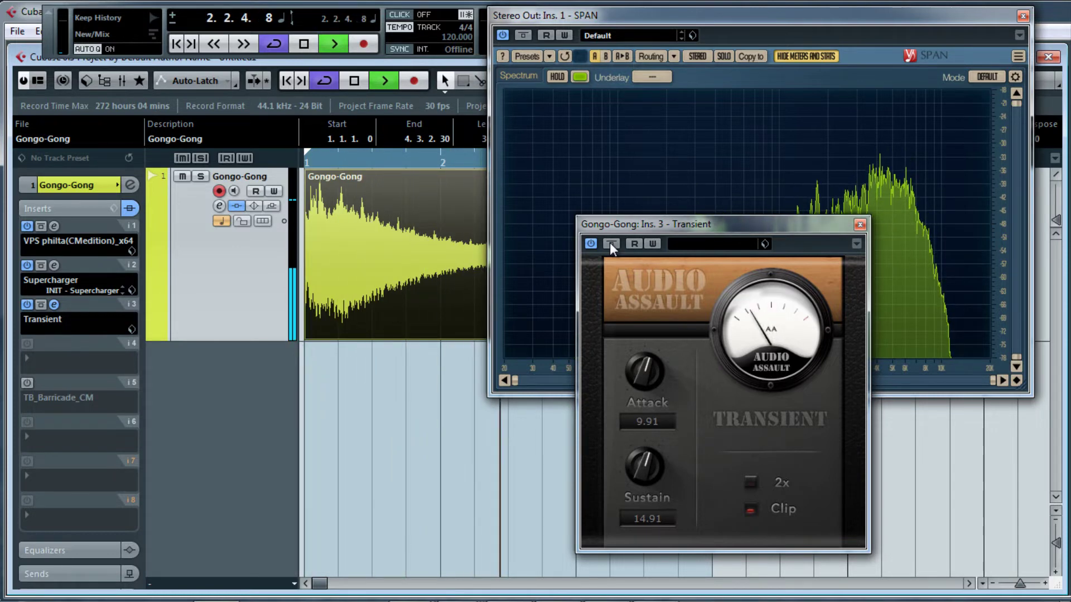
{"action": "key", "text": "space"}
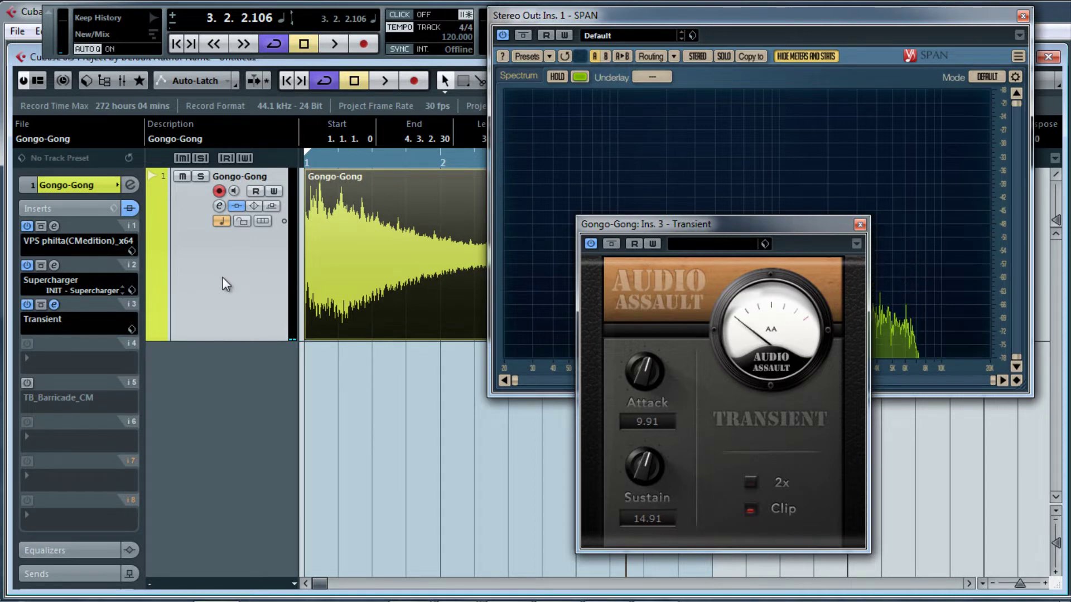
Load the TubeSaturatorVintage_64 saturator into insert slot 4 of the gong track and open its editor
{"action": "left_click", "coordinate": [29, 357]}
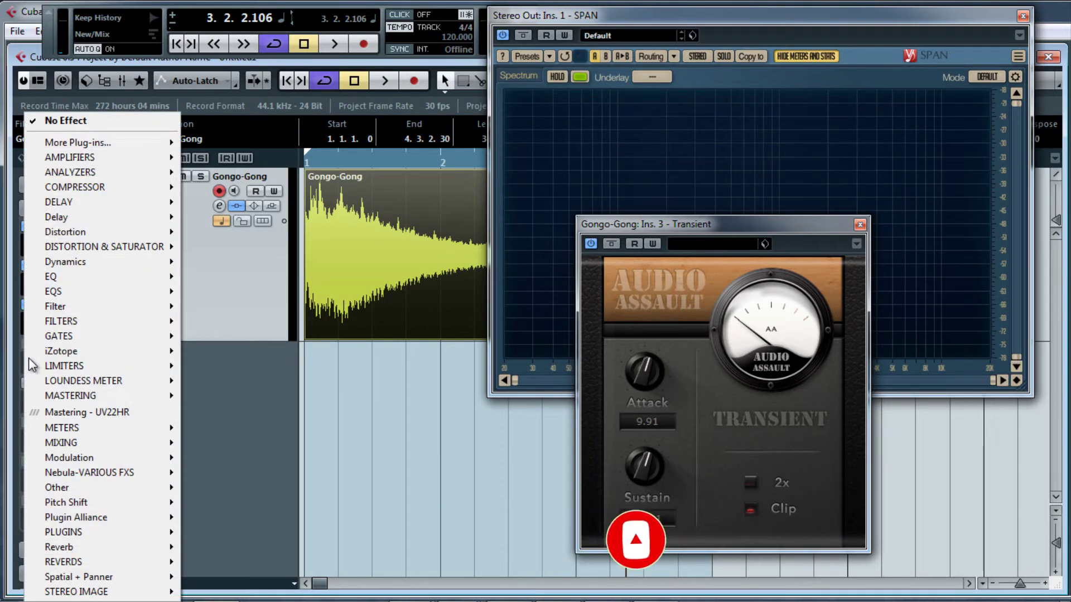
{"action": "mouse_move", "coordinate": [95, 244]}
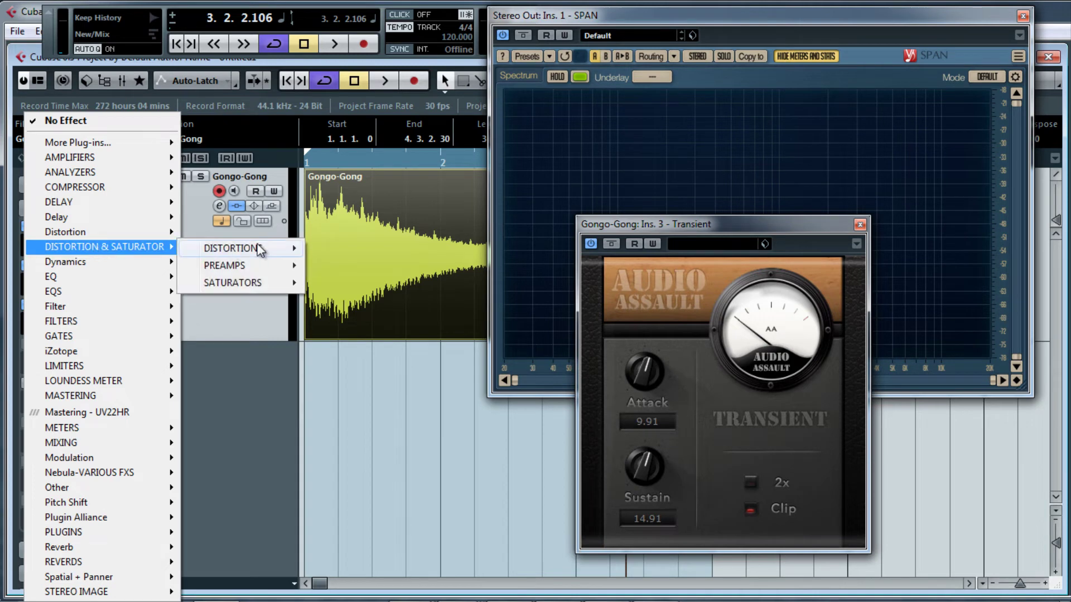
{"action": "mouse_move", "coordinate": [260, 250]}
{"action": "mouse_move", "coordinate": [276, 284]}
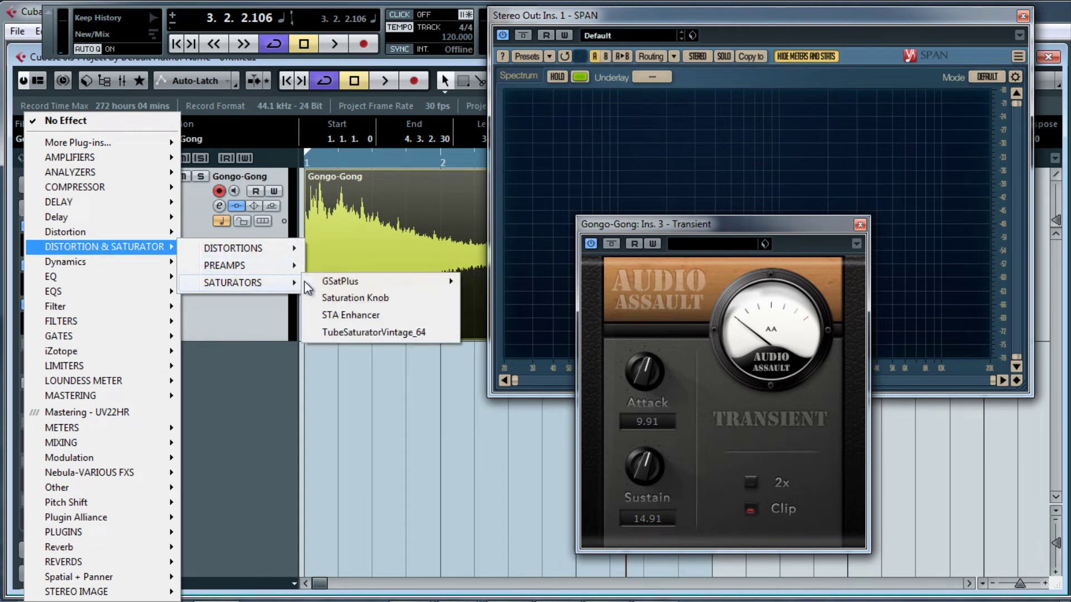
{"action": "left_click", "coordinate": [357, 333]}
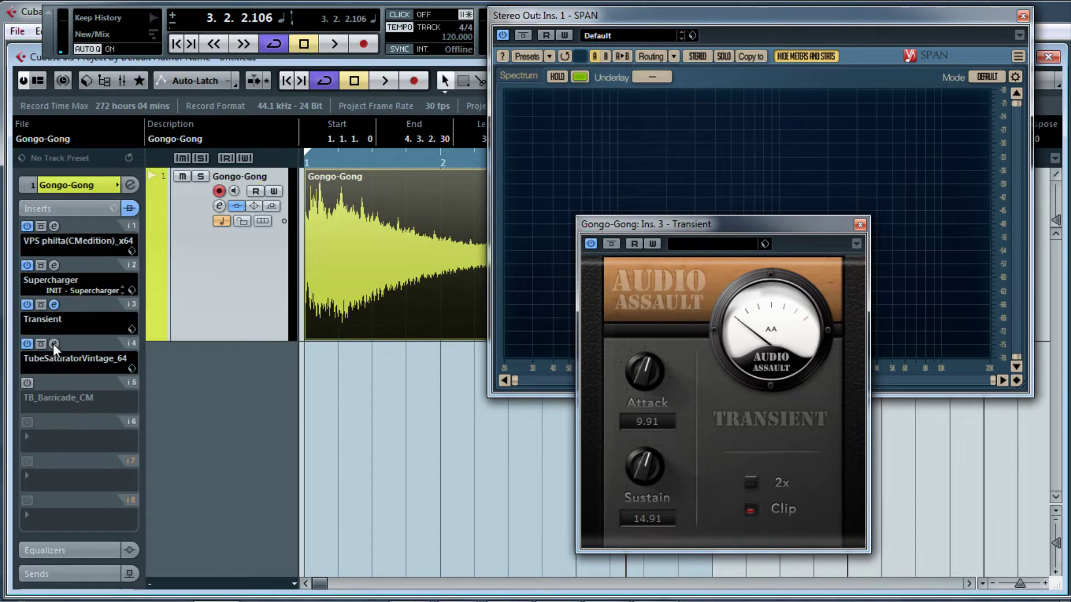
{"action": "left_click", "coordinate": [54, 344]}
Close the Transient editor and place the Tube Saturator window over the lower part of SPAN, leaving the upper spectrum uncovered
{"action": "left_click_drag", "start_coordinate": [653, 244], "coordinate": [659, 280]}
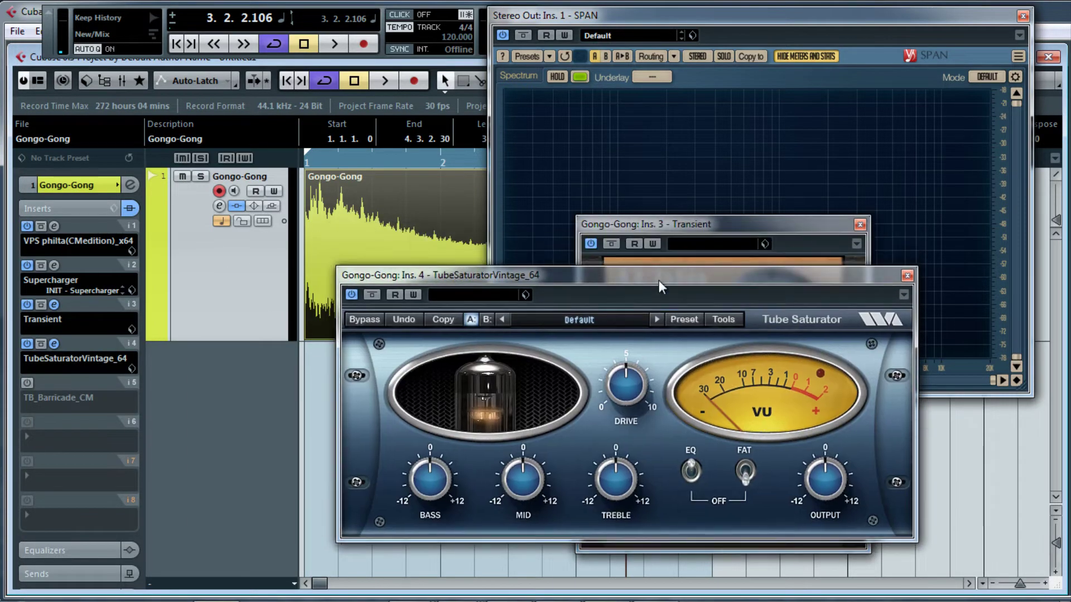
{"action": "left_click", "coordinate": [860, 225]}
{"action": "left_click_drag", "start_coordinate": [805, 279], "coordinate": [802, 305]}
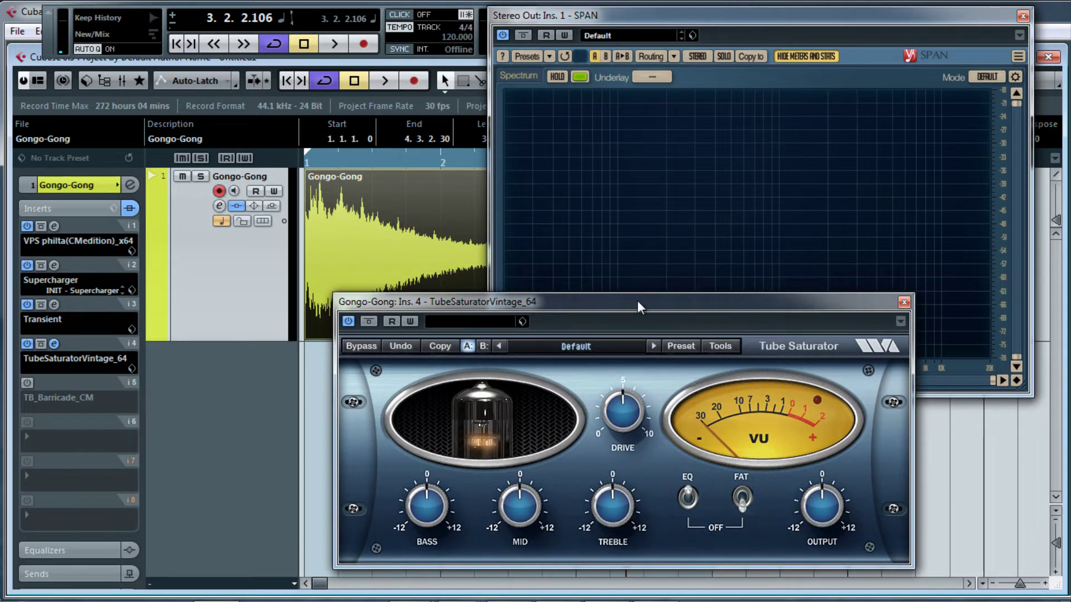
{"action": "left_click_drag", "start_coordinate": [637, 305], "coordinate": [672, 273]}
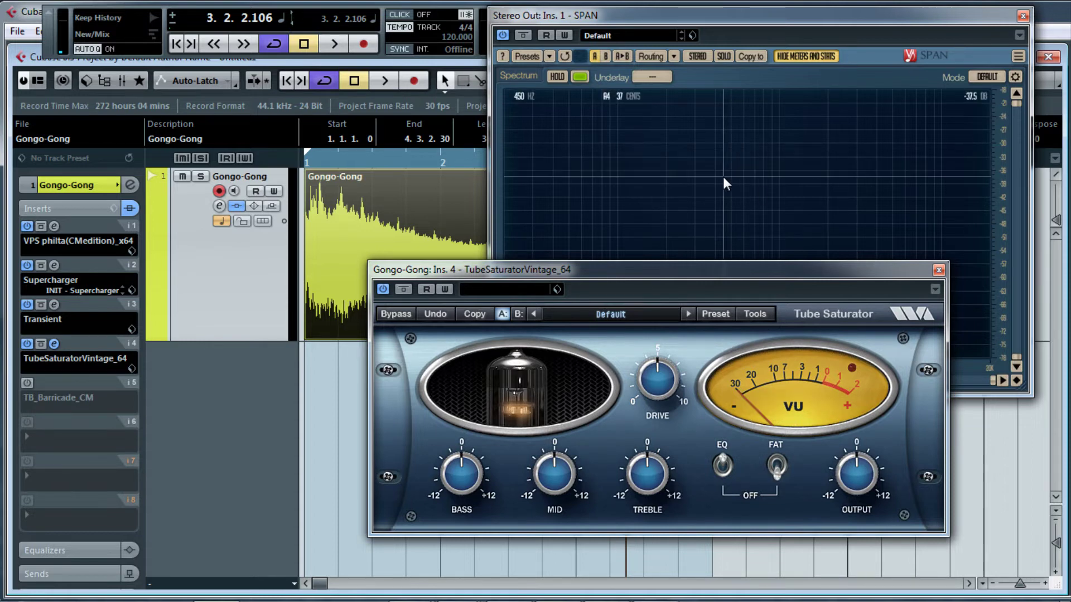
Play the gong and adjust Tube Saturator by ear: Drive slightly above 5, Mid slightly cut, Treble slightly boosted, with a small Bass adjustment
{"action": "key", "text": "space"}
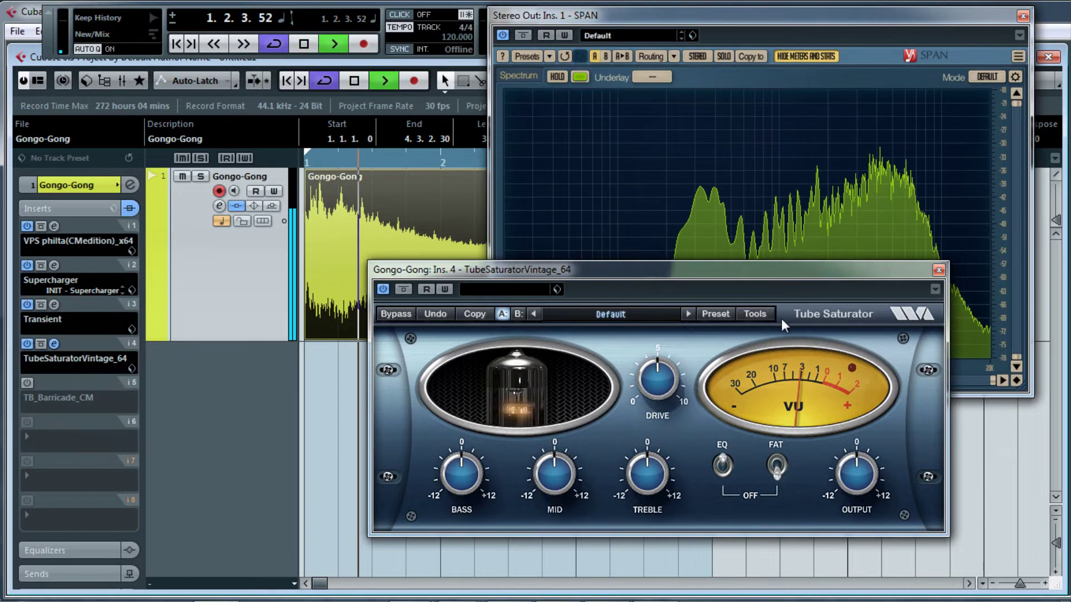
{"action": "left_click_drag", "start_coordinate": [802, 276], "coordinate": [825, 282]}
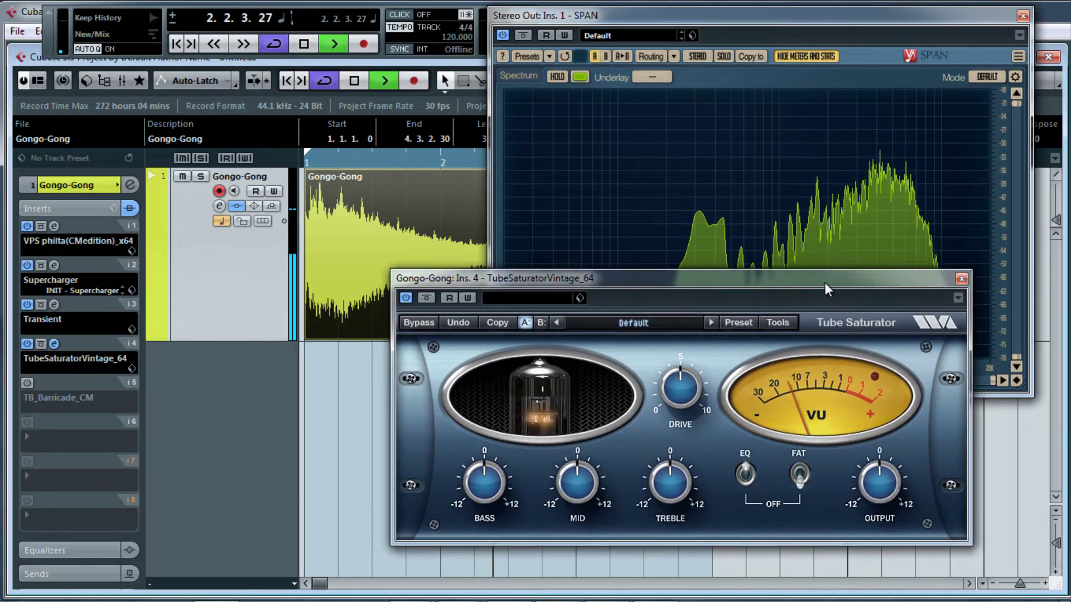
{"action": "left_click_drag", "start_coordinate": [676, 396], "coordinate": [678, 392]}
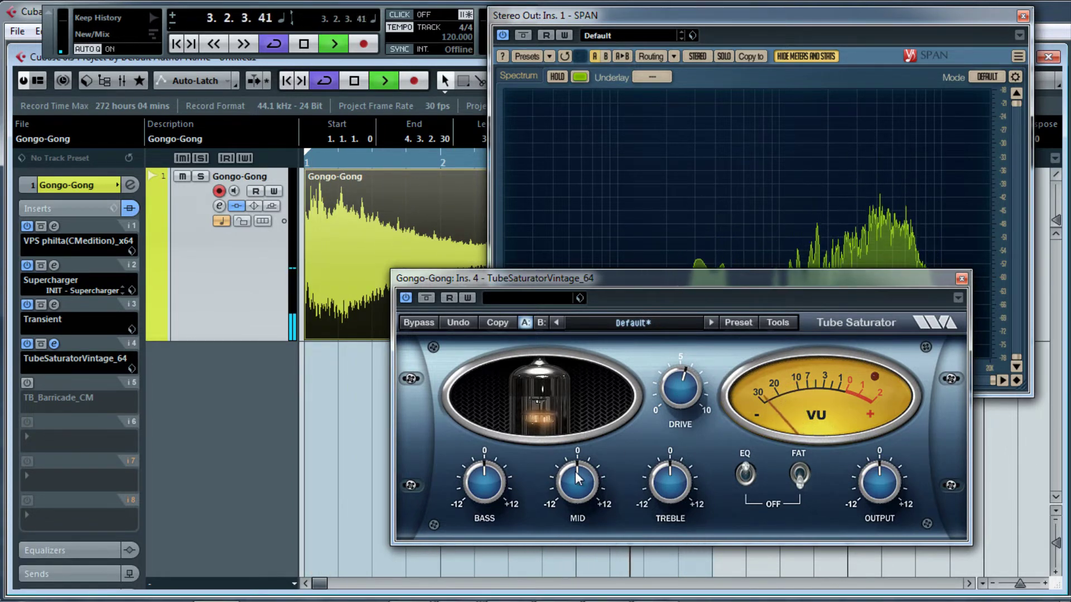
{"action": "left_click_drag", "start_coordinate": [577, 478], "coordinate": [578, 480]}
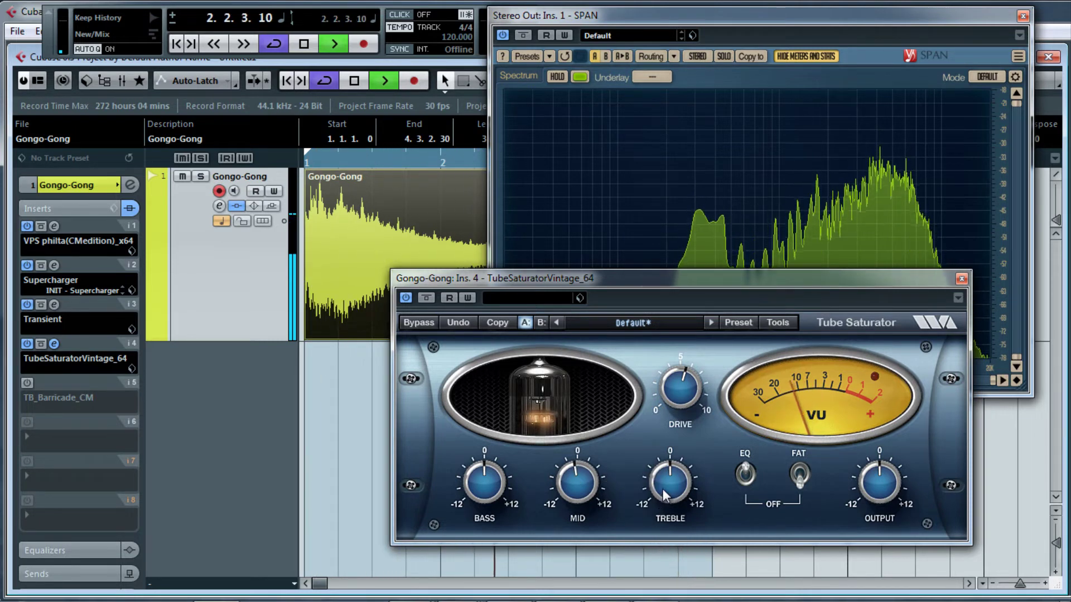
{"action": "left_click_drag", "start_coordinate": [664, 495], "coordinate": [668, 484]}
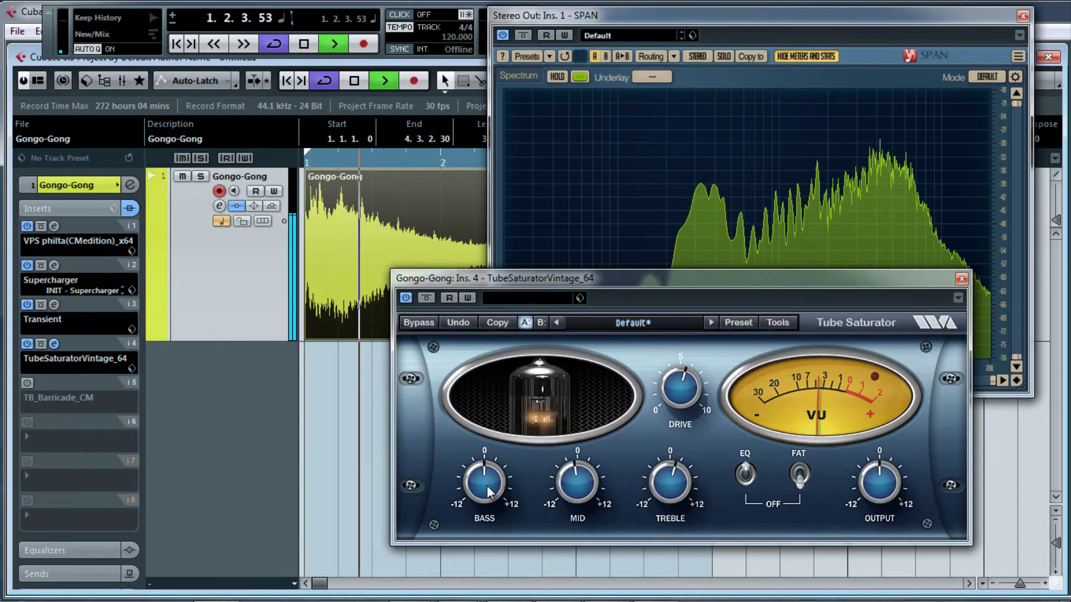
{"action": "left_click_drag", "start_coordinate": [487, 487], "coordinate": [482, 487]}
Close the Tube Saturator editor to uncover the full SPAN spectrum, and stop playback
{"action": "left_click_drag", "start_coordinate": [771, 286], "coordinate": [735, 262]}
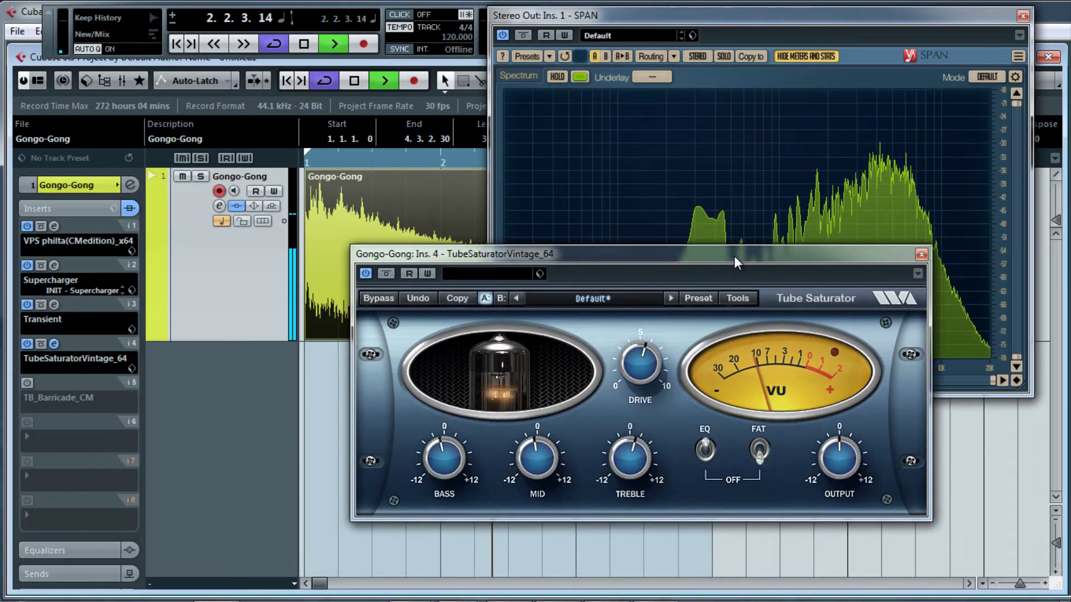
{"action": "left_click", "coordinate": [921, 257]}
{"action": "key", "text": "space"}
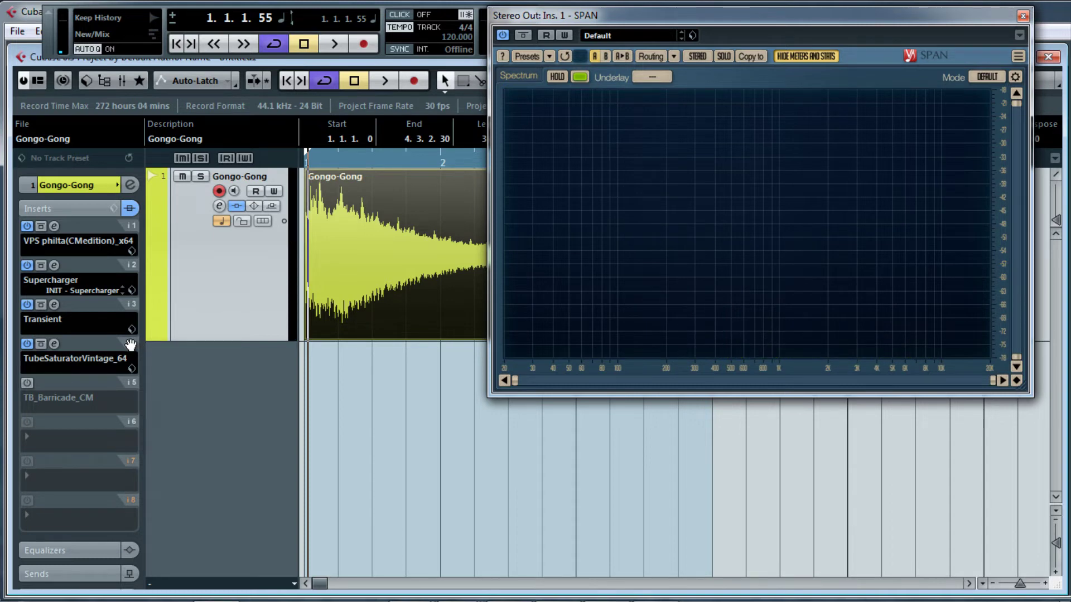
Move TubeSaturatorVintage_64 up the insert chain to slot 3 and, during playback, to slot 2 ahead of Supercharger
{"action": "left_click_drag", "start_coordinate": [128, 310], "coordinate": [129, 308]}
{"action": "key", "text": "space"}
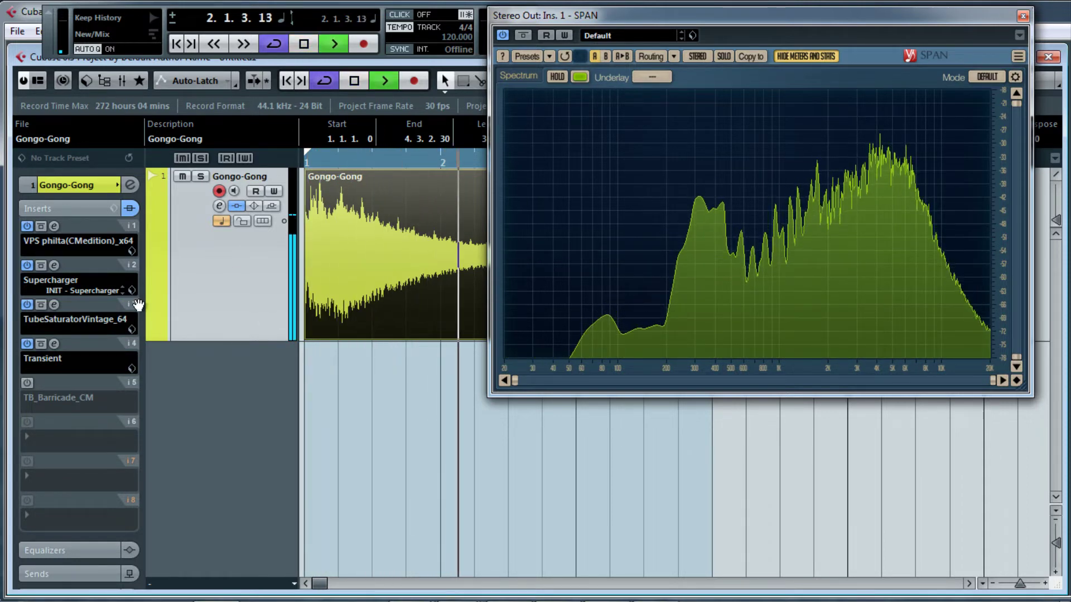
{"action": "left_click_drag", "start_coordinate": [132, 317], "coordinate": [131, 269]}
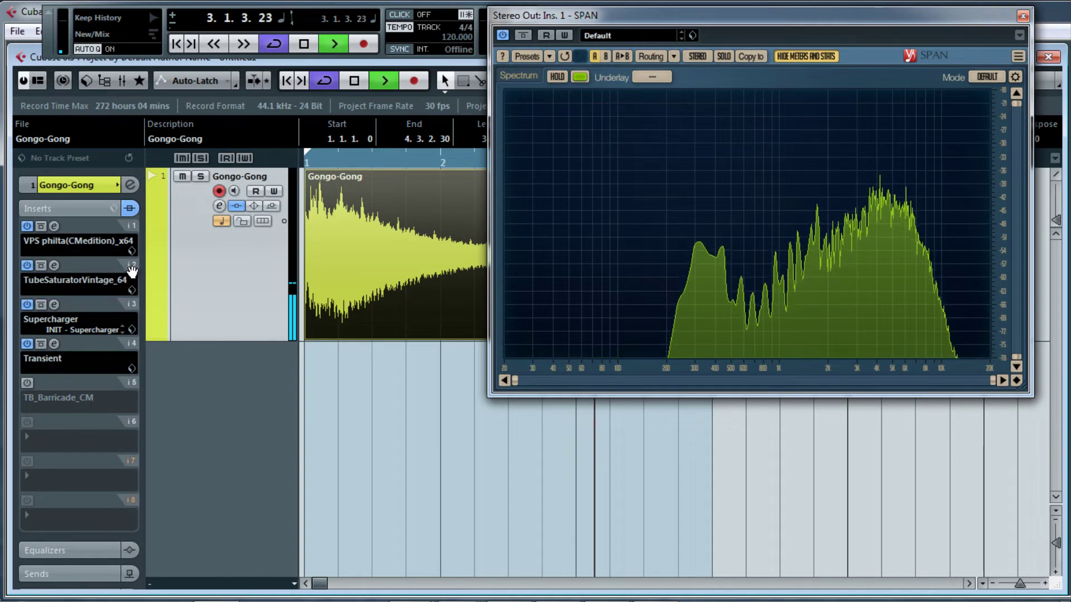
Move TubeSaturatorVintage_64 down to slot 4, behind Supercharger in slot 2 and Transient in slot 3, and replay the gong from the start
{"action": "left_click_drag", "start_coordinate": [132, 271], "coordinate": [129, 348]}
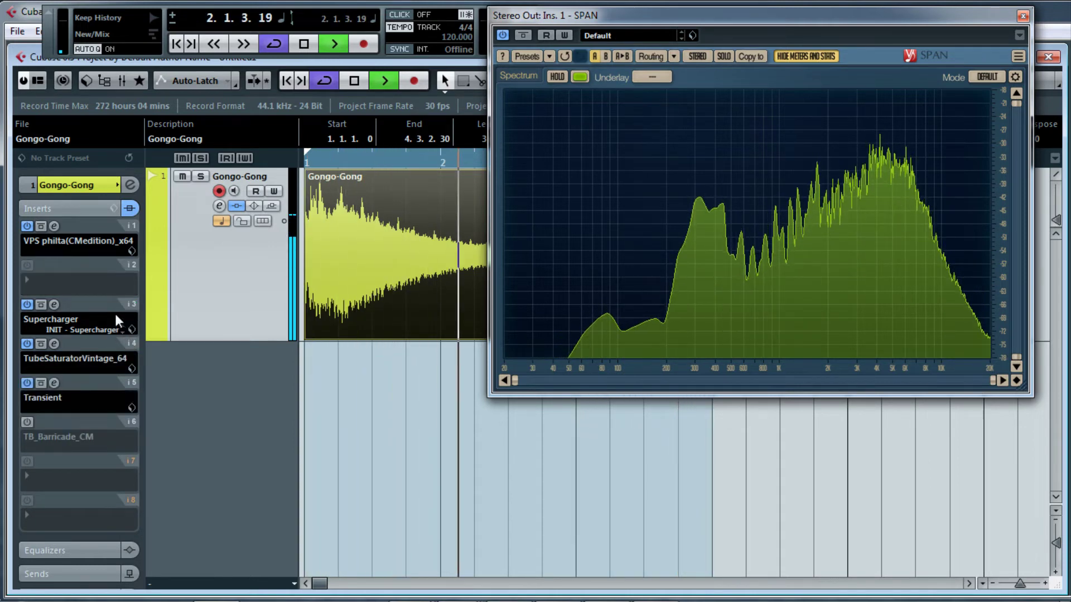
{"action": "mouse_move", "coordinate": [129, 310]}
{"action": "left_mouse_down"}
{"action": "mouse_move", "coordinate": [126, 278]}
{"action": "mouse_move", "coordinate": [128, 351]}
{"action": "mouse_move", "coordinate": [122, 323]}
{"action": "left_mouse_up"}
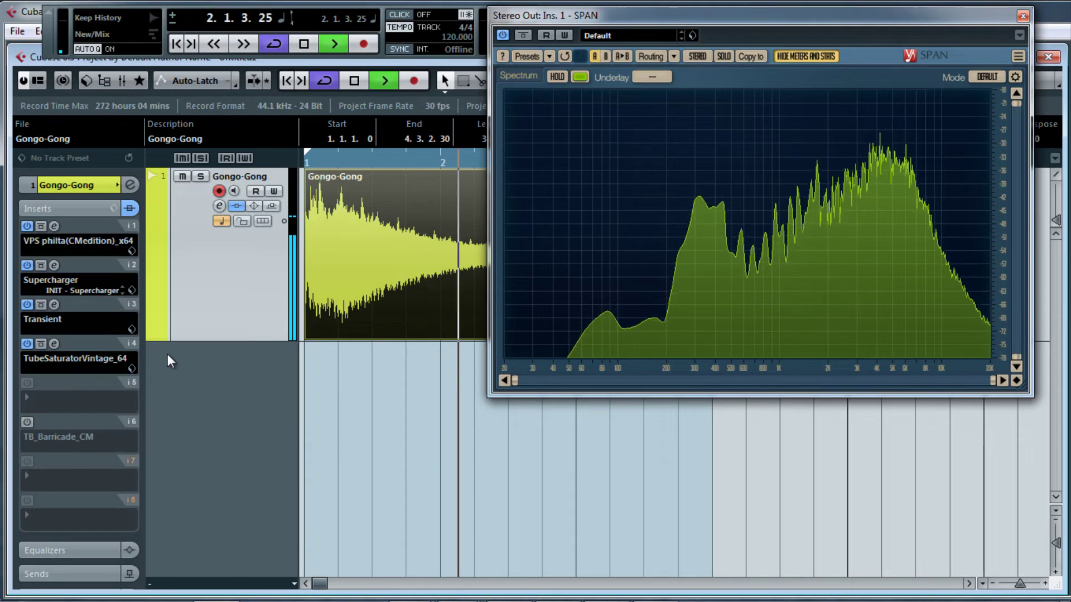
{"action": "key", "text": "space"}
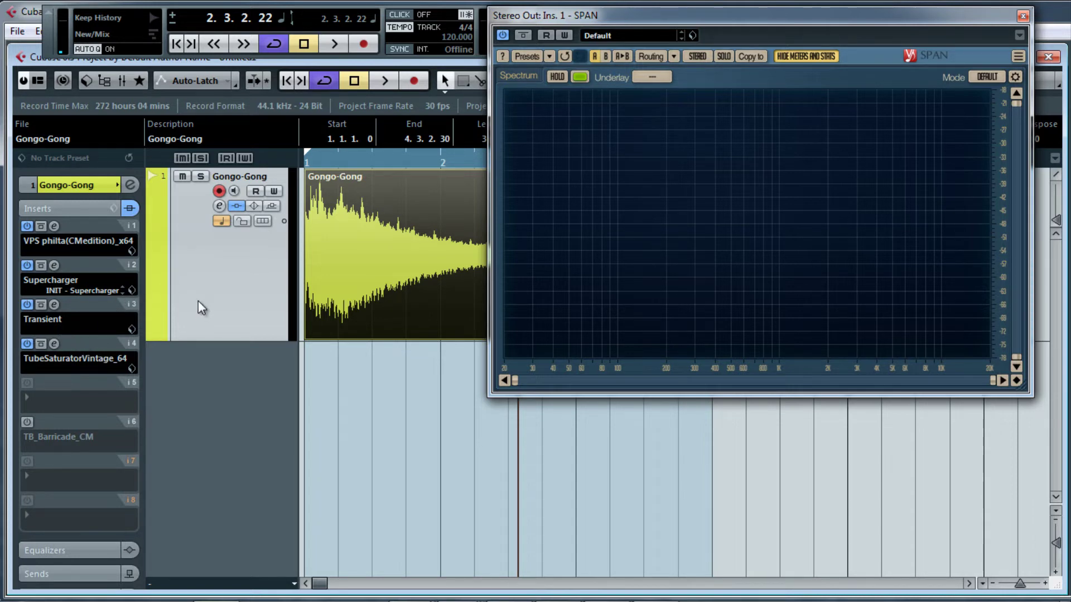
{"action": "key", "text": "Home"}
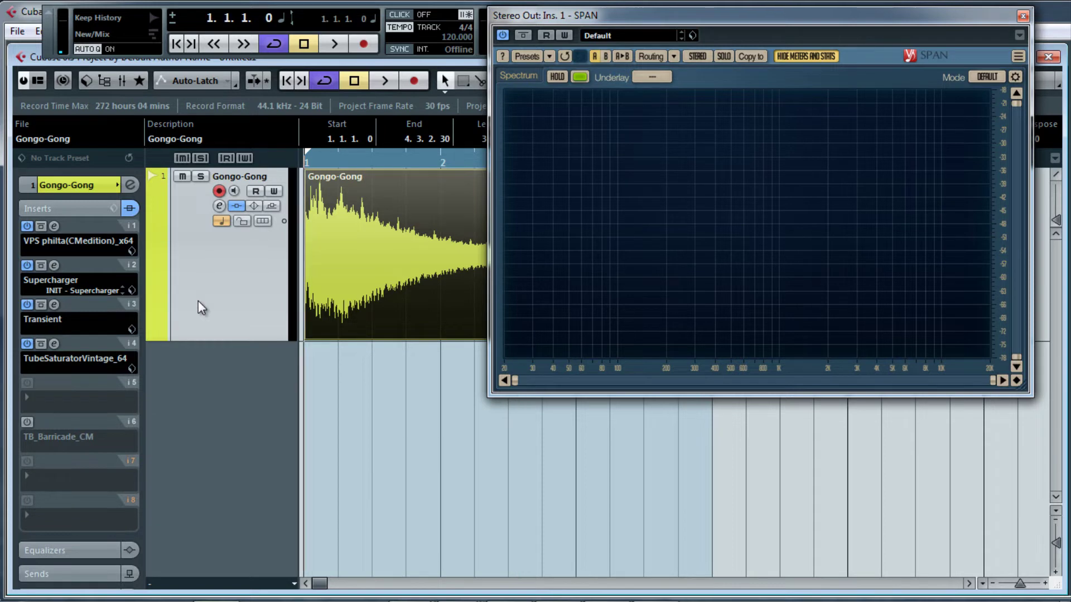
{"action": "key", "text": "space"}
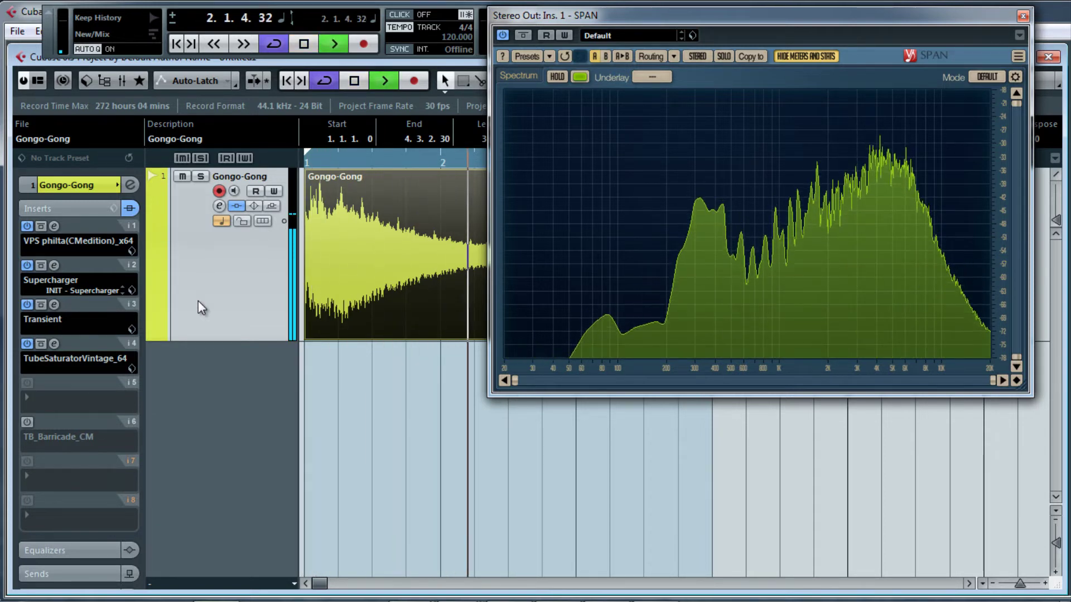
Raise philta's Highpass to 109.7 Hz during playback, close its editor and stop playback
{"action": "left_click", "coordinate": [55, 227]}
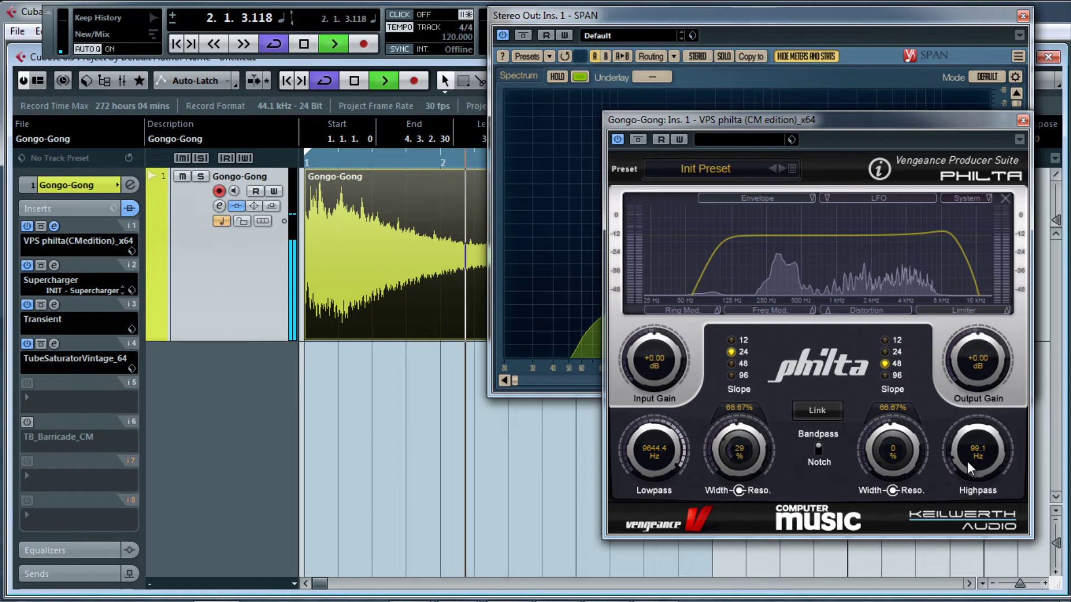
{"action": "left_click_drag", "start_coordinate": [967, 460], "coordinate": [955, 454]}
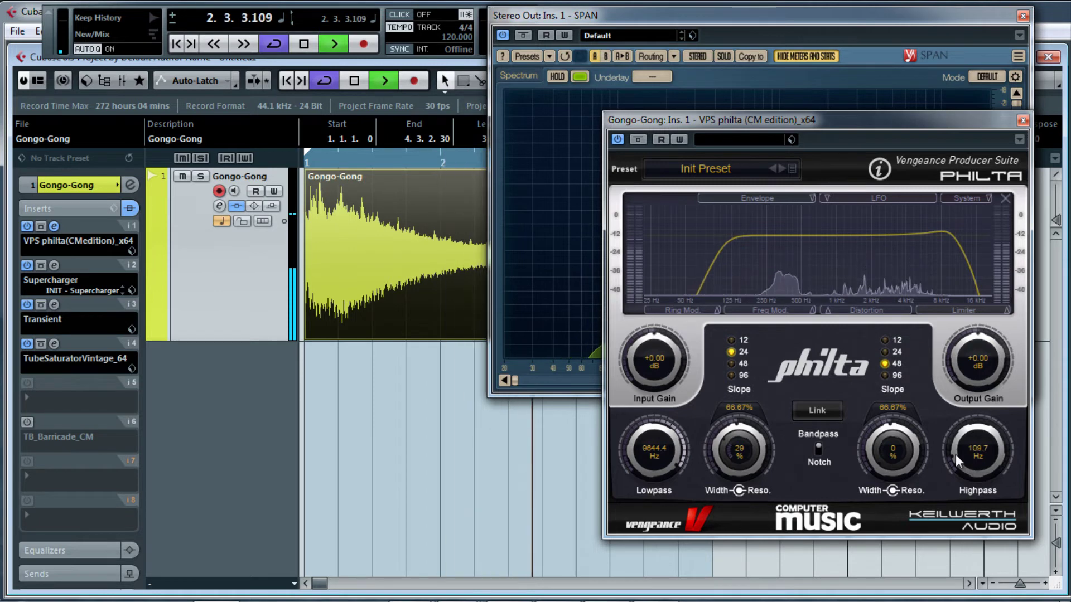
{"action": "left_click", "coordinate": [1025, 121]}
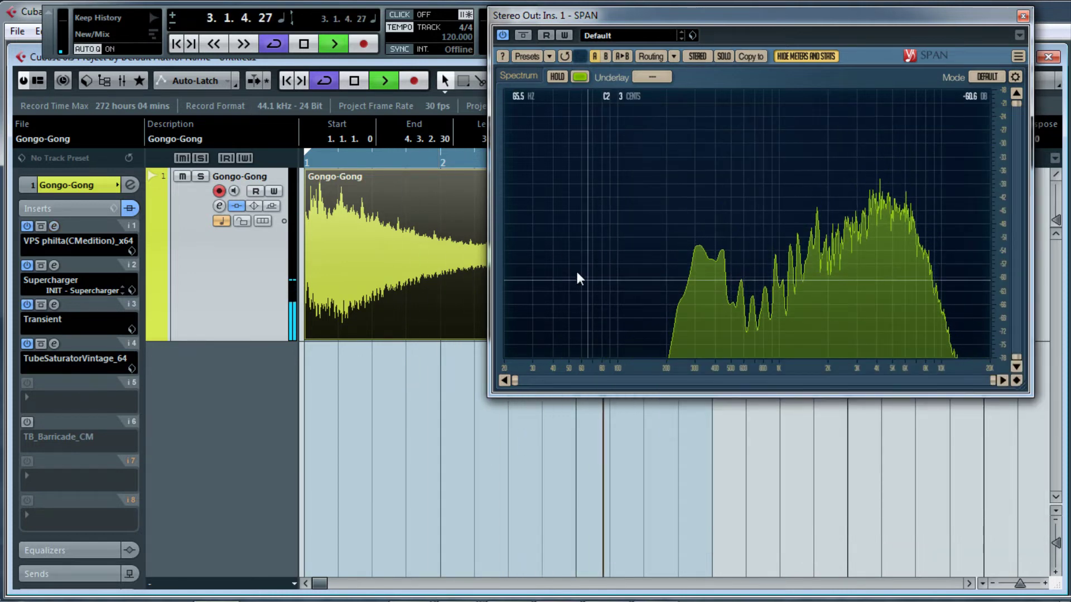
{"action": "key", "text": "space"}
Move TB_Barricade_CM to insert slot 5, activate it and place its open editor over SPAN
{"action": "mouse_move", "coordinate": [107, 367]}
{"action": "left_mouse_down"}
{"action": "mouse_move", "coordinate": [139, 438]}
{"action": "mouse_move", "coordinate": [130, 399]}
{"action": "left_mouse_up"}
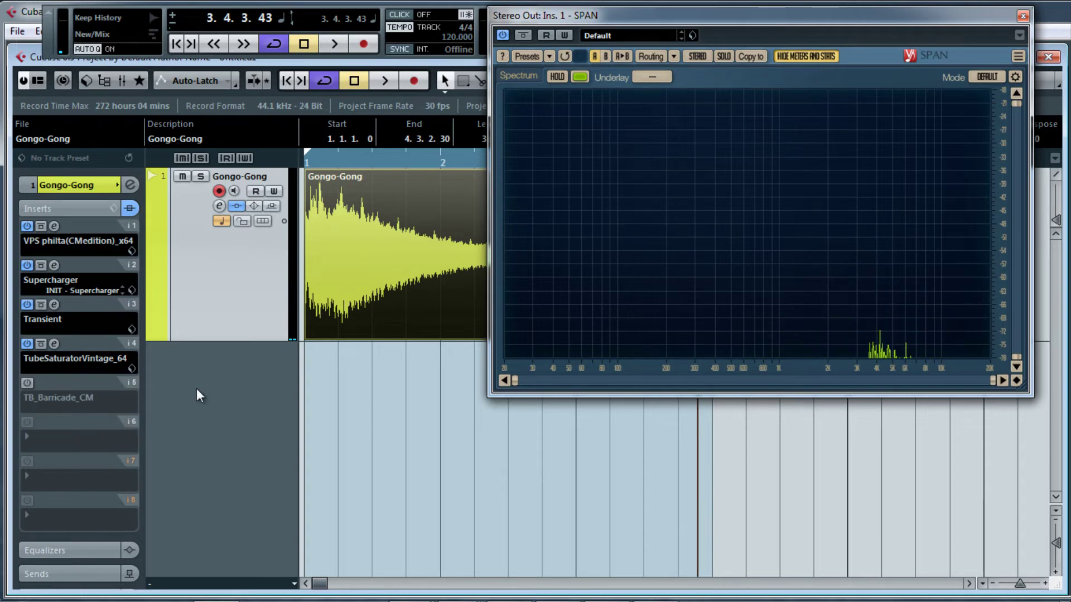
{"action": "left_click", "coordinate": [28, 381]}
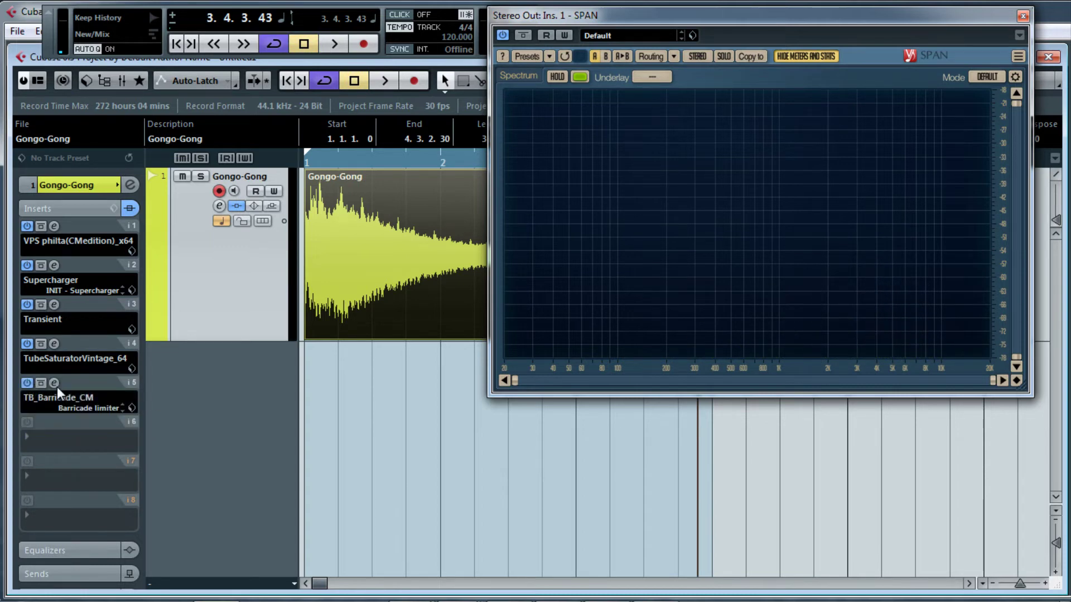
{"action": "left_click", "coordinate": [56, 385]}
{"action": "left_click_drag", "start_coordinate": [700, 127], "coordinate": [785, 131]}
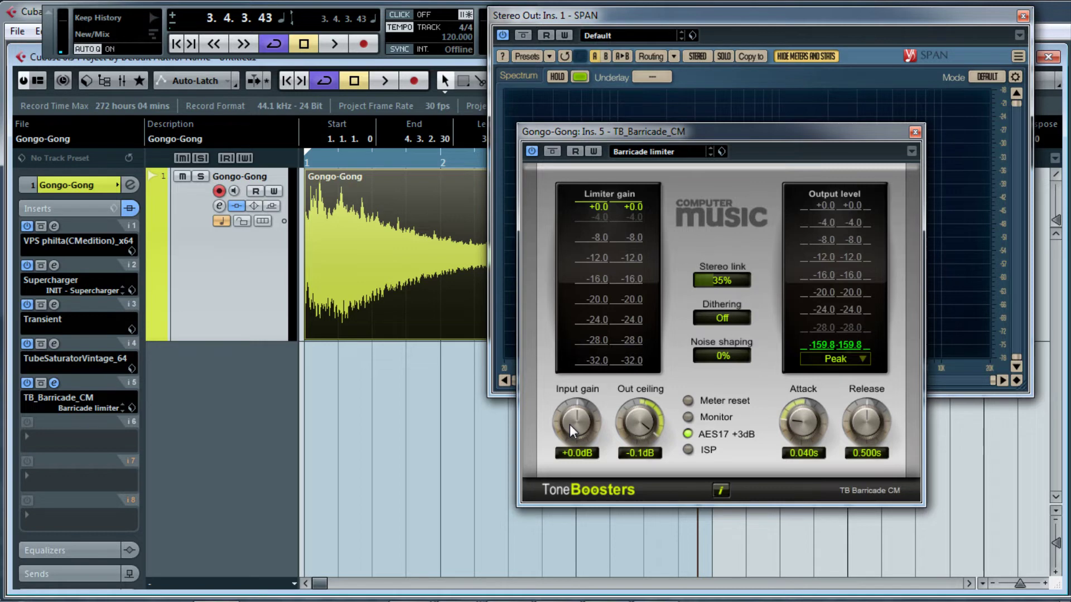
Play the gong and set Barricade's Input gain to +5.2 dB
{"action": "key", "text": "space"}
{"action": "key", "text": "space"}
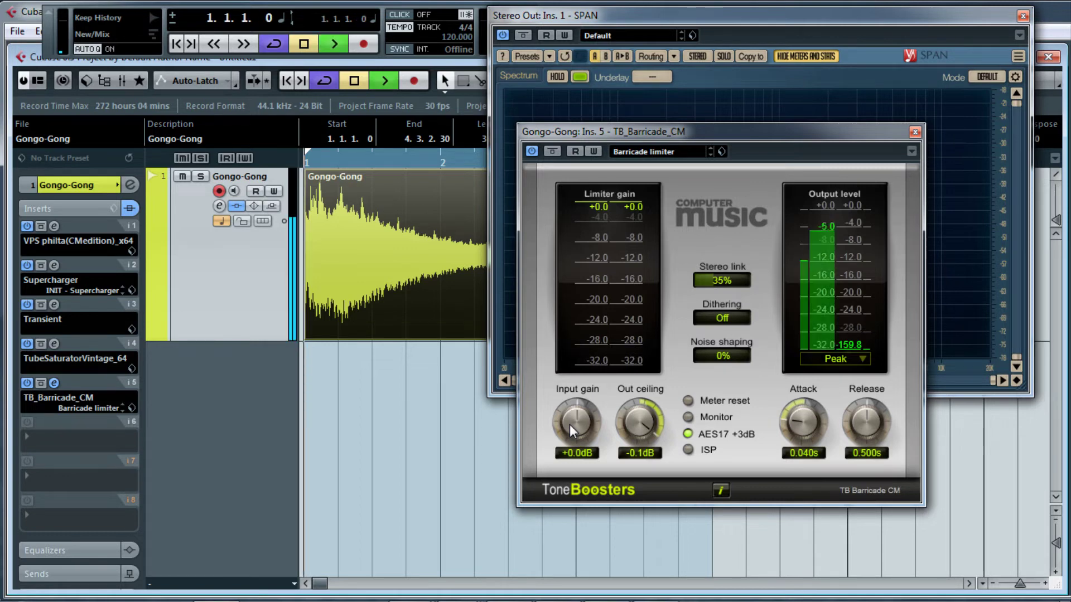
{"action": "left_click_drag", "start_coordinate": [574, 423], "coordinate": [576, 405]}
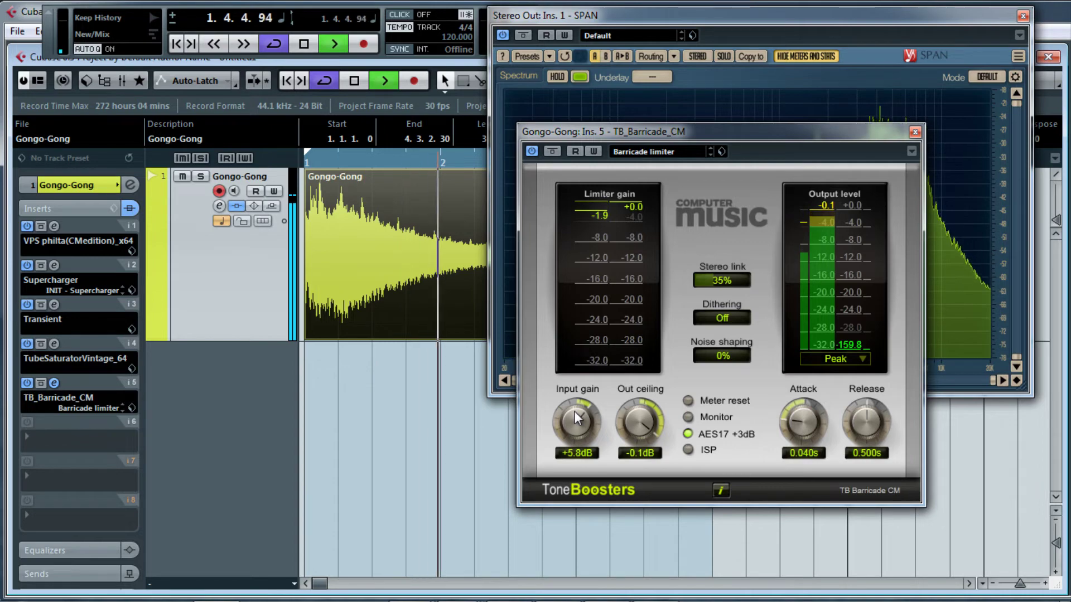
{"action": "left_click_drag", "start_coordinate": [575, 411], "coordinate": [574, 413]}
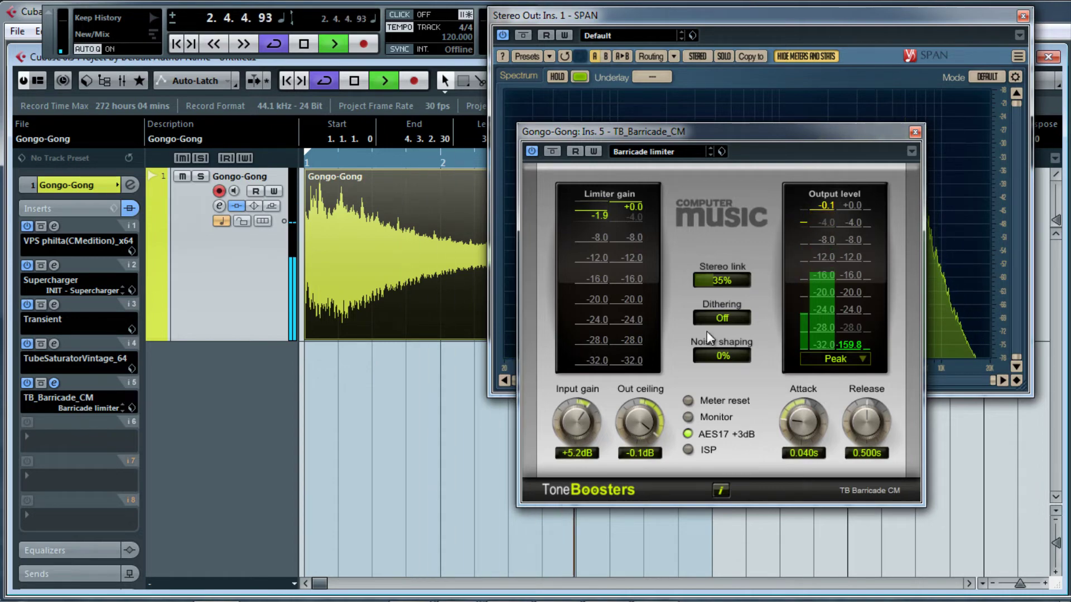
Set Barricade's Attack to 0.042 s and Release to 0.465 s during playback, and close the limiter editor once playback is stopped
{"action": "left_click_drag", "start_coordinate": [825, 130], "coordinate": [734, 145]}
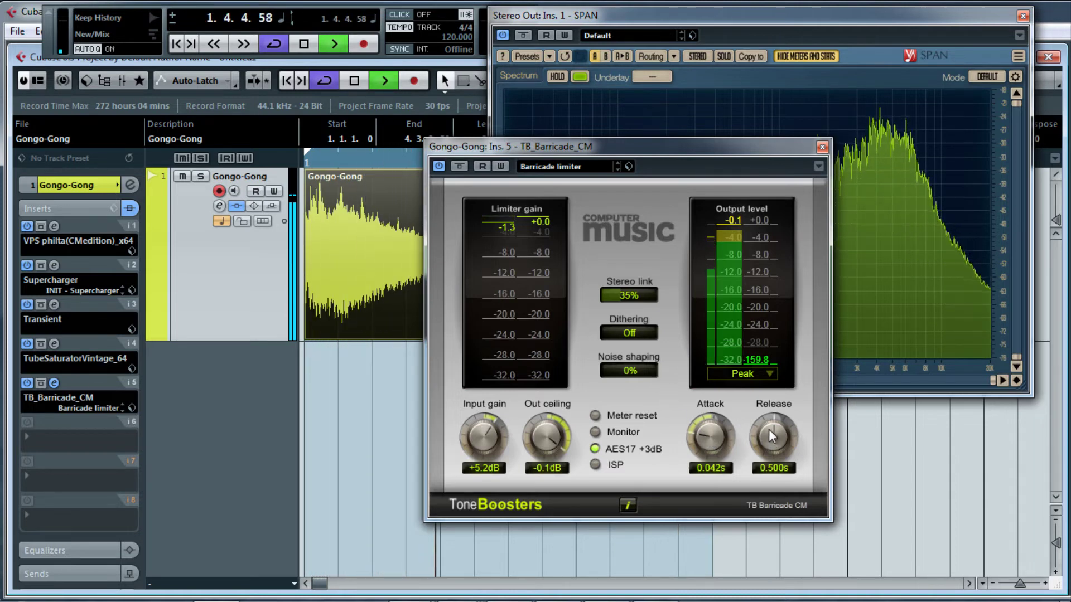
{"action": "left_click_drag", "start_coordinate": [769, 428], "coordinate": [769, 434]}
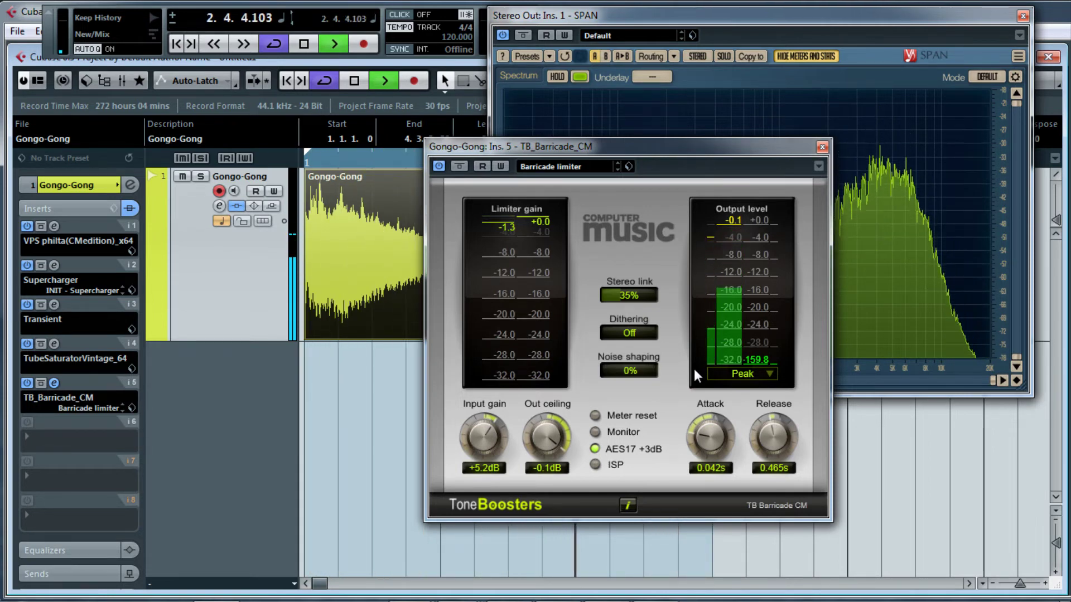
{"action": "key", "text": "space"}
{"action": "left_click_drag", "start_coordinate": [762, 155], "coordinate": [852, 147]}
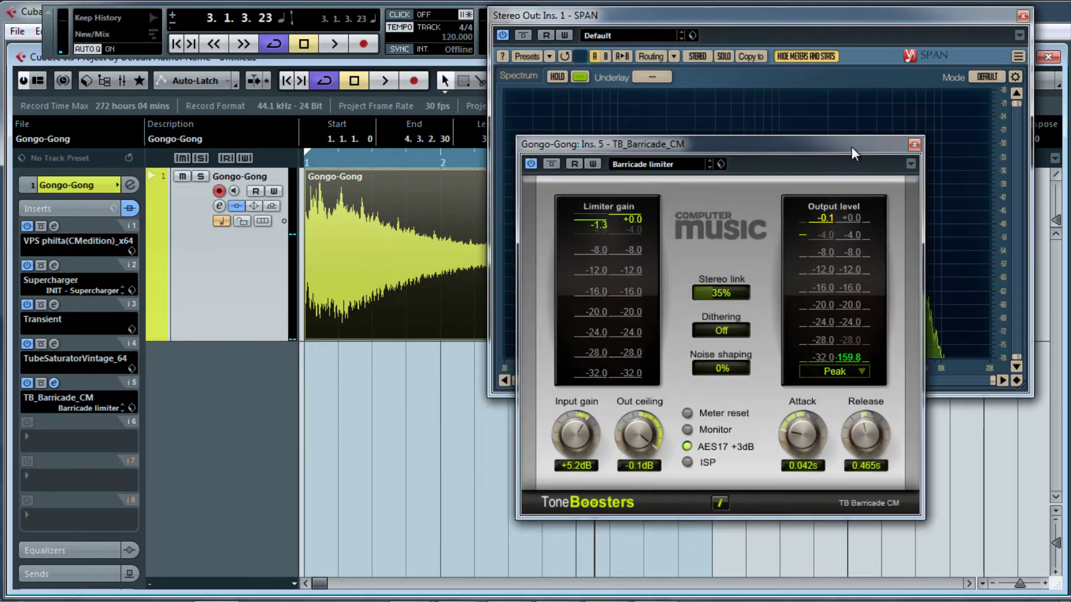
{"action": "left_click", "coordinate": [913, 145]}
Place WaveObserver over the lower part of SPAN and play the gong from the start with all inserts bypassed
{"action": "key", "text": "Home"}
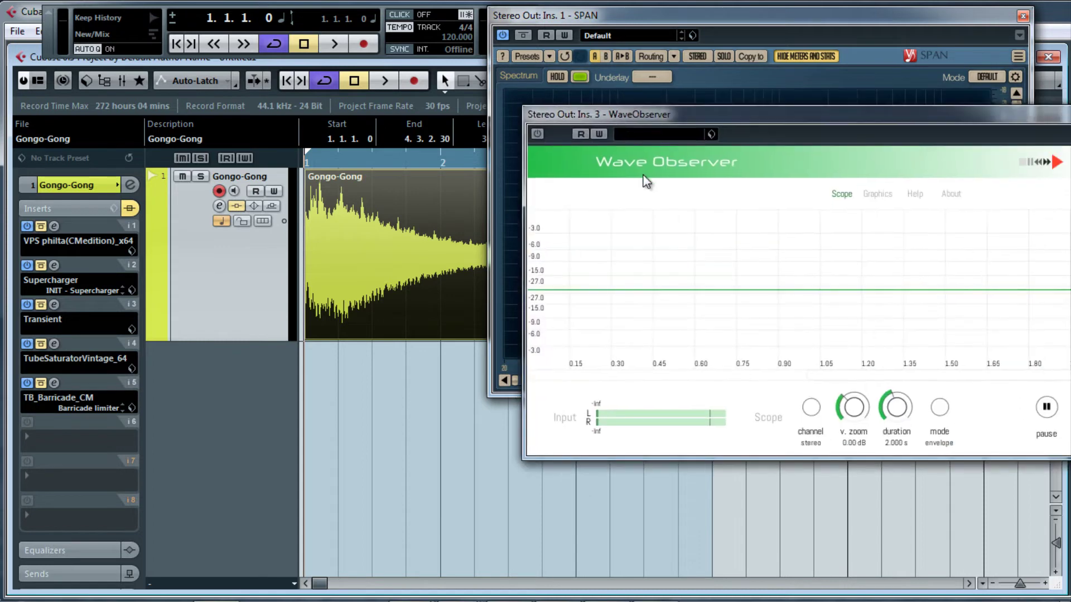
{"action": "left_click_drag", "start_coordinate": [688, 120], "coordinate": [635, 202]}
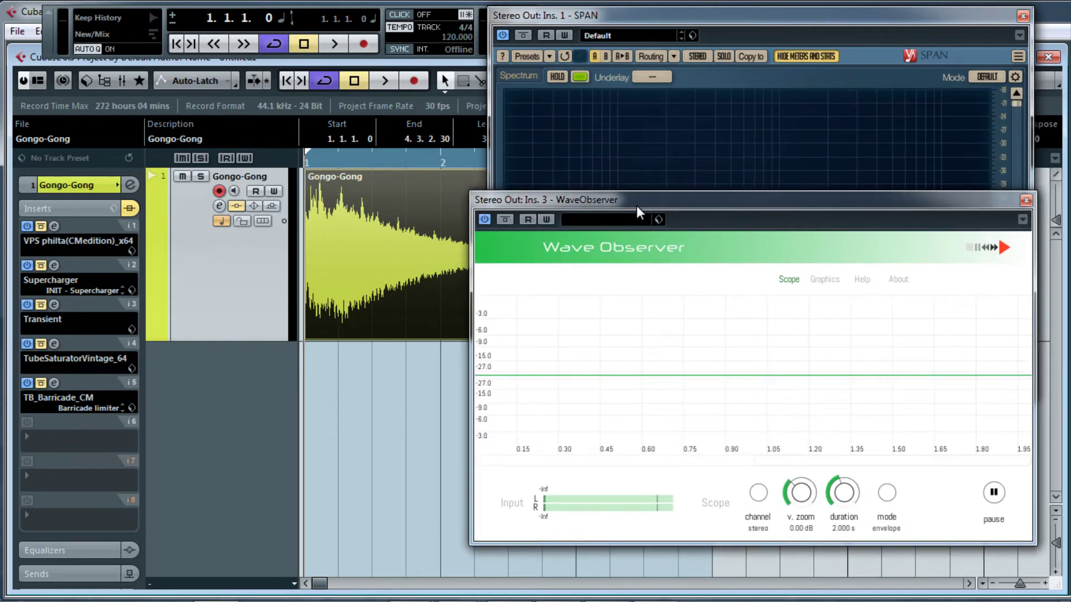
{"action": "left_click_drag", "start_coordinate": [637, 205], "coordinate": [635, 206]}
{"action": "key", "text": "space"}
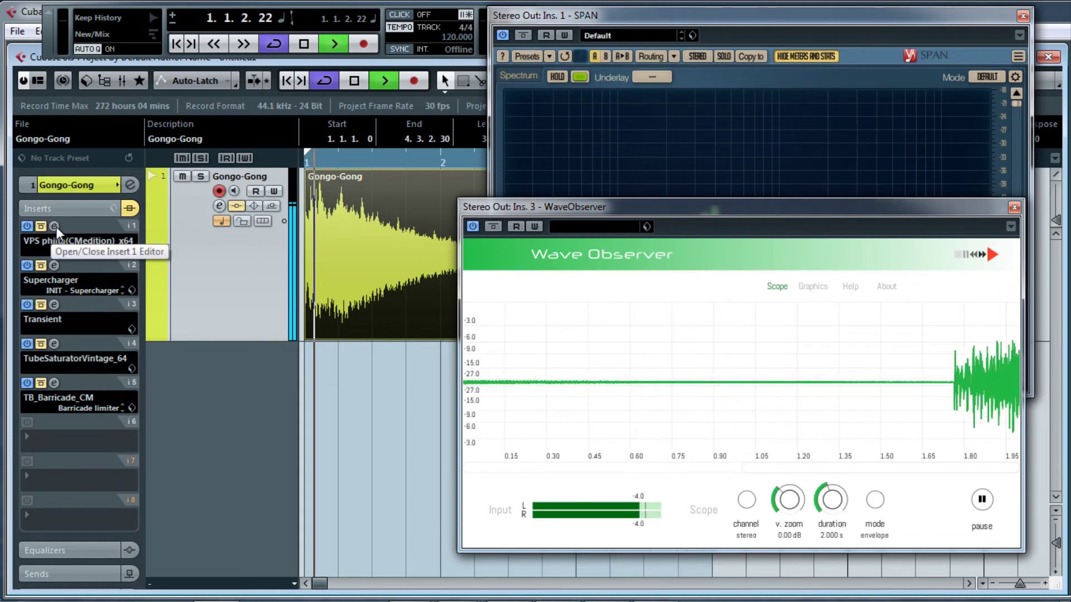
Take philta and Supercharger out of bypass one after the other during playback, checking Supercharger in its editor
{"action": "left_click", "coordinate": [40, 225]}
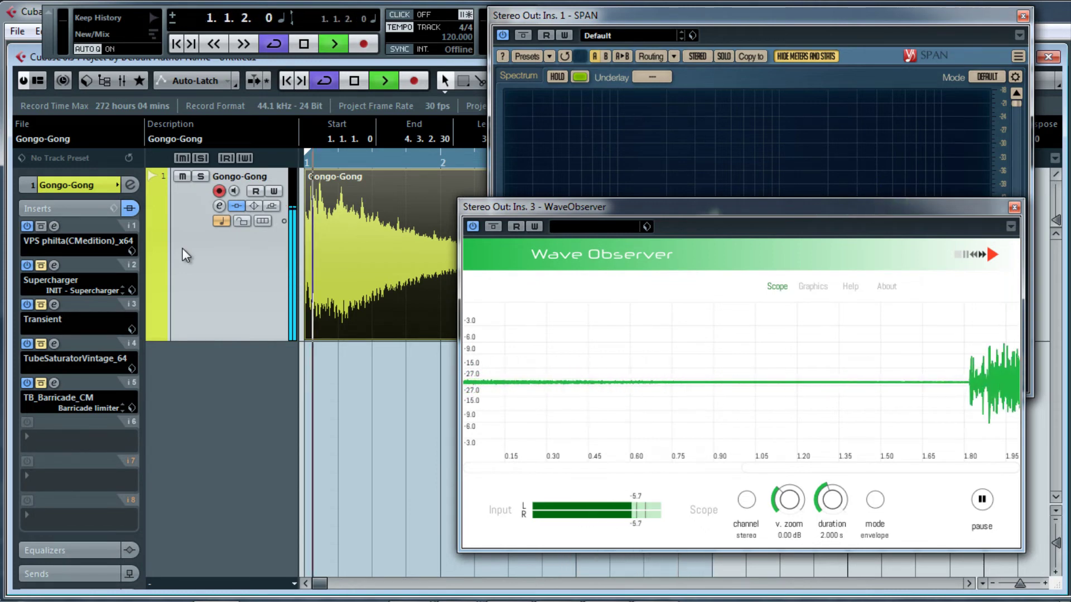
{"action": "left_click", "coordinate": [52, 265]}
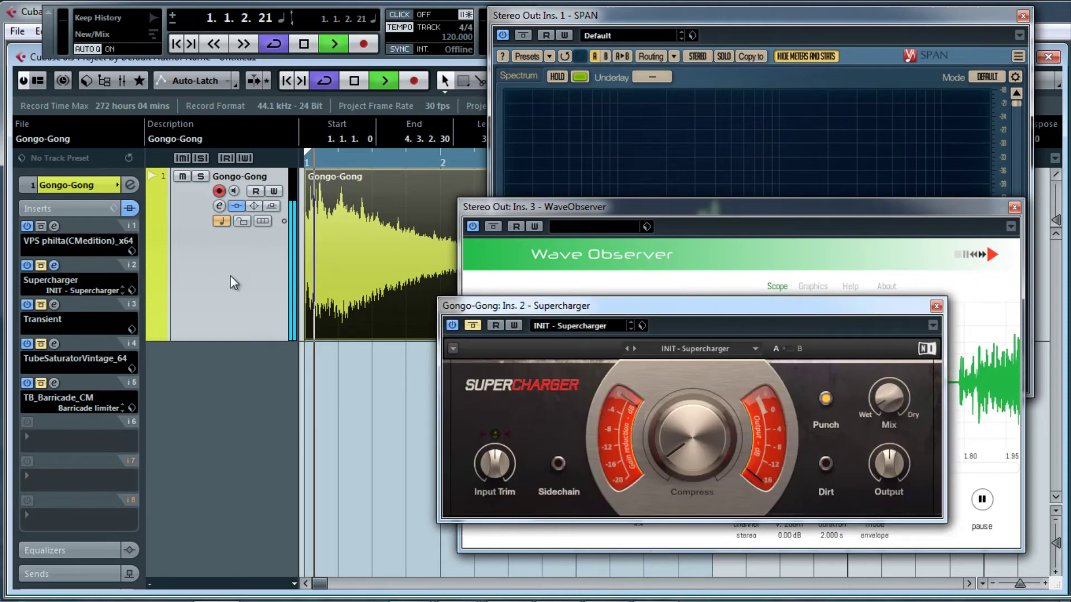
{"action": "left_click", "coordinate": [40, 265]}
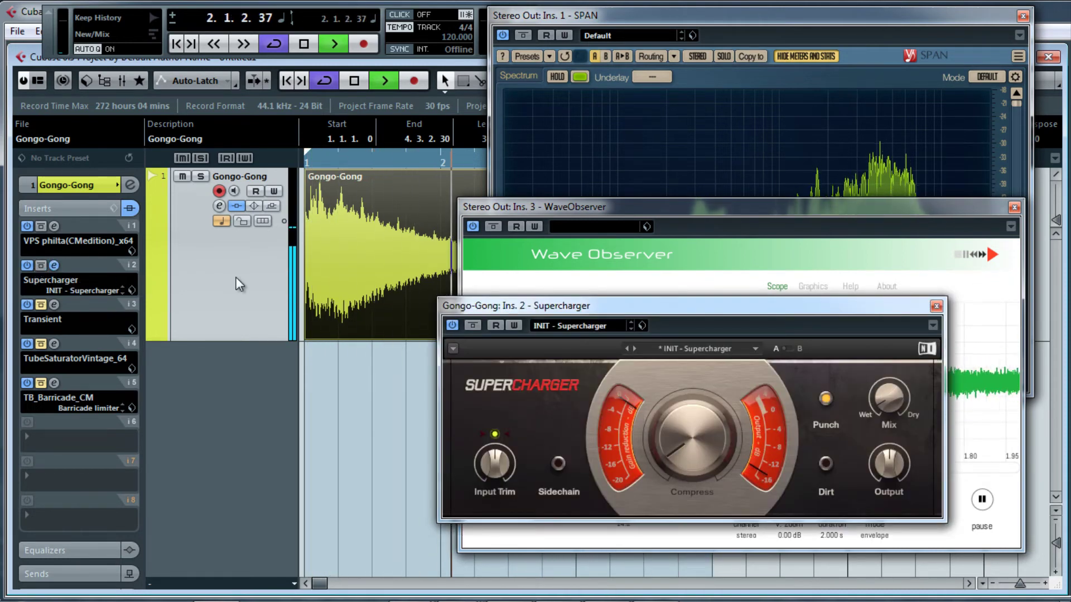
{"action": "left_click", "coordinate": [934, 307]}
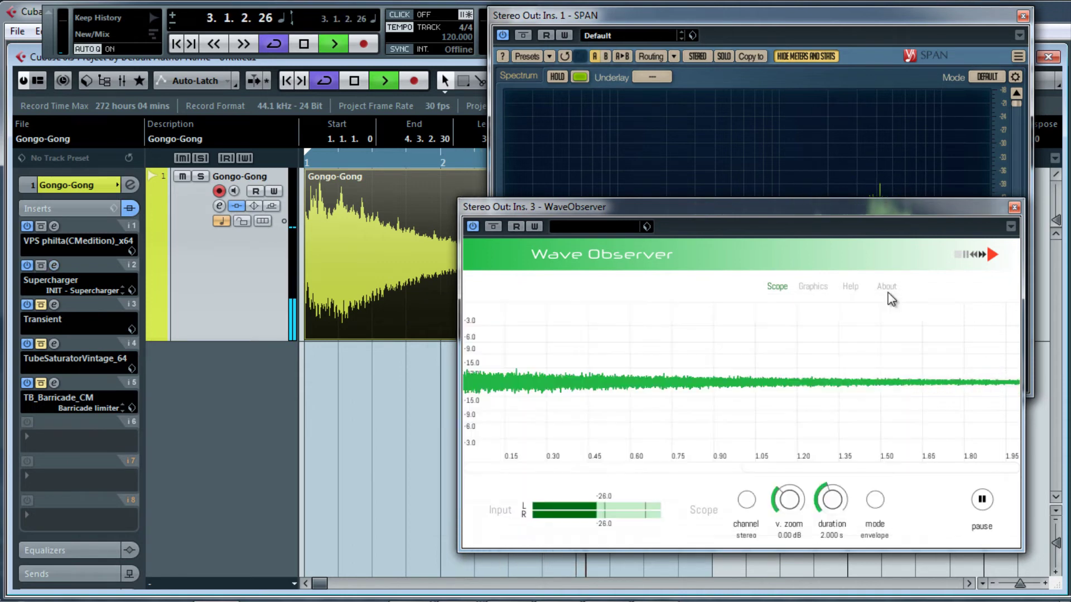
Take Transient, TubeSaturatorVintage_64 and TB_Barricade_CM out of bypass in turn, and compare the full chain with all inserts bypassed
{"action": "left_click", "coordinate": [40, 305]}
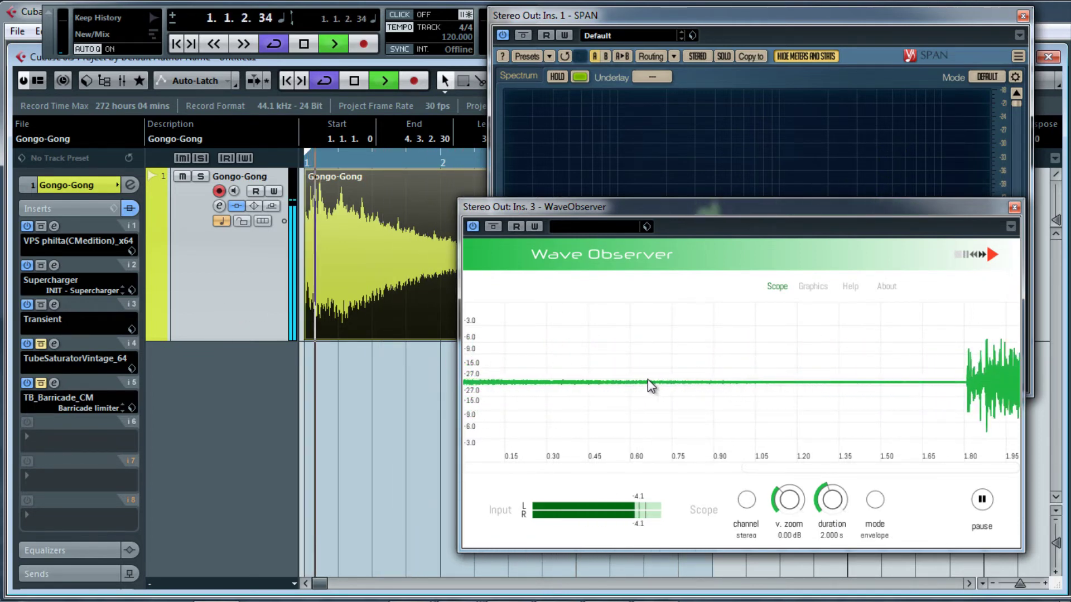
{"action": "left_click", "coordinate": [41, 344]}
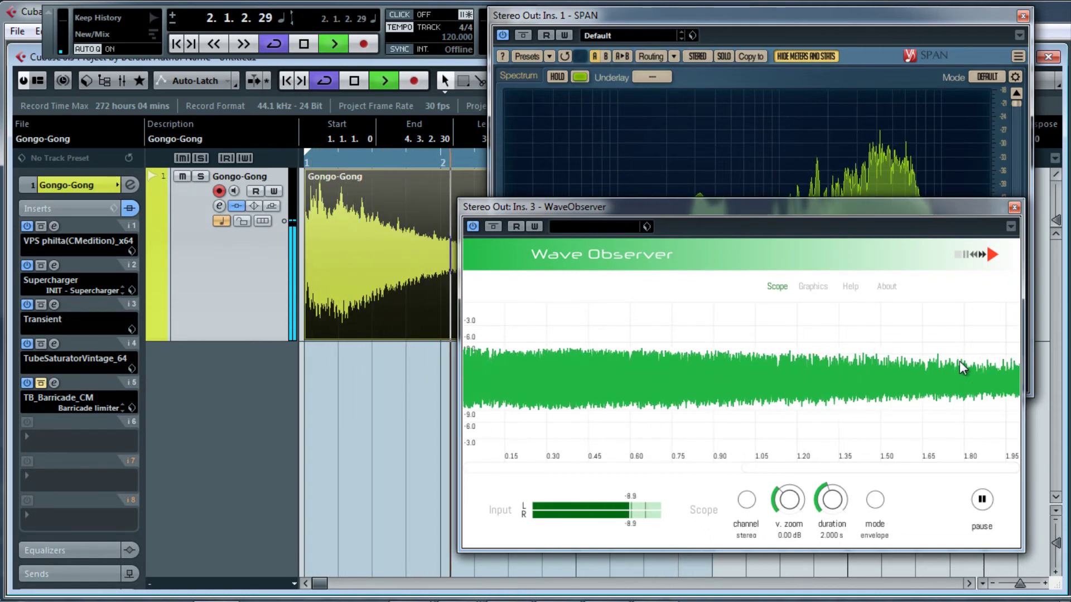
{"action": "left_click", "coordinate": [40, 384]}
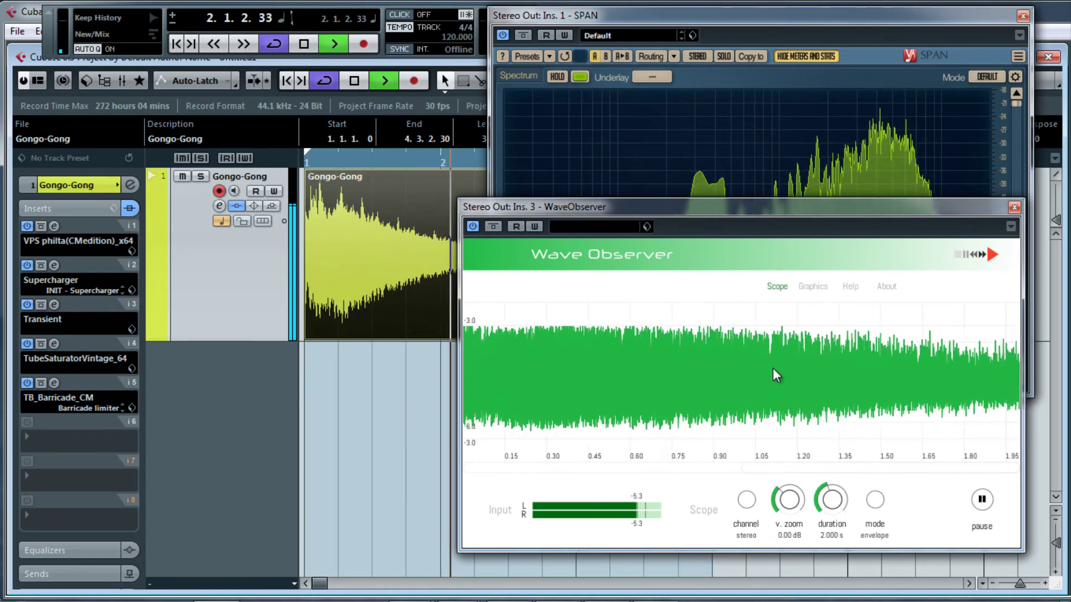
{"action": "left_click", "coordinate": [128, 209]}
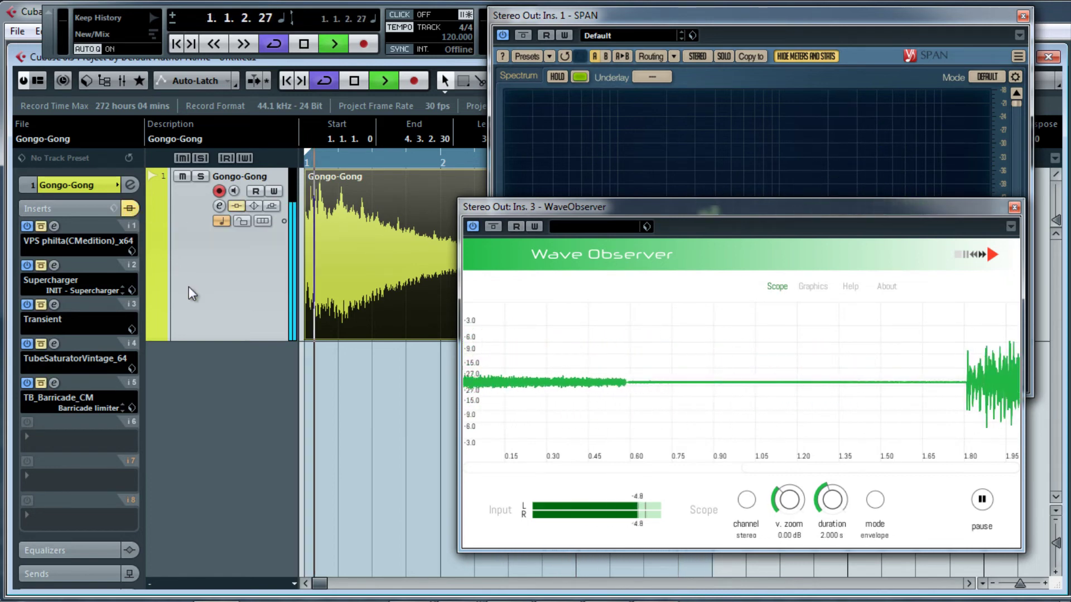
{"action": "left_click", "coordinate": [130, 209]}
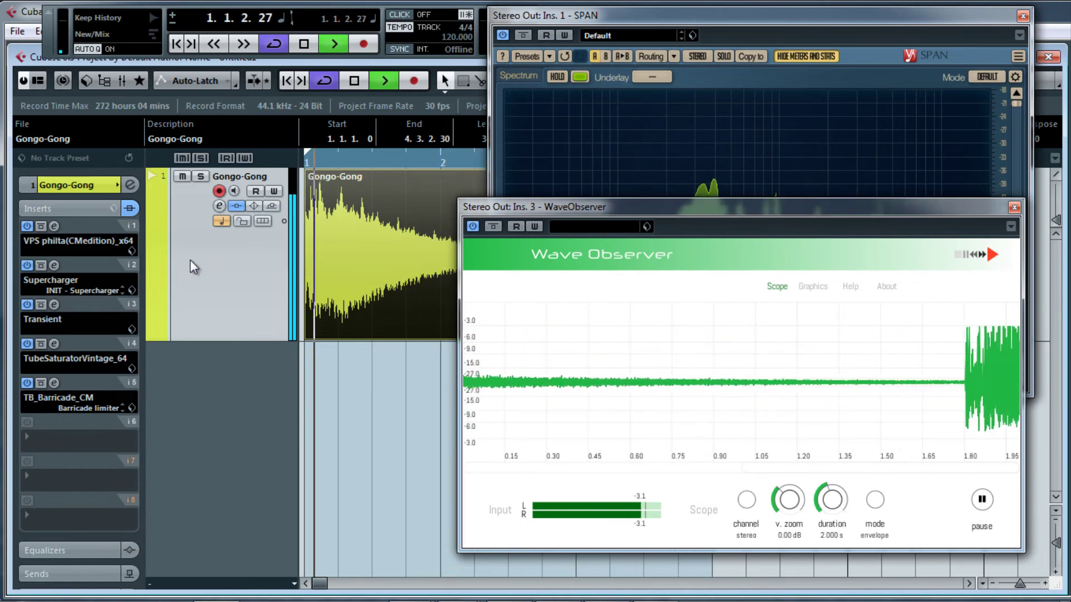
Pause WaveObserver on the processed gong, stop playback and set the scope's vertical zoom to 0.53 dB
{"action": "left_click", "coordinate": [982, 500]}
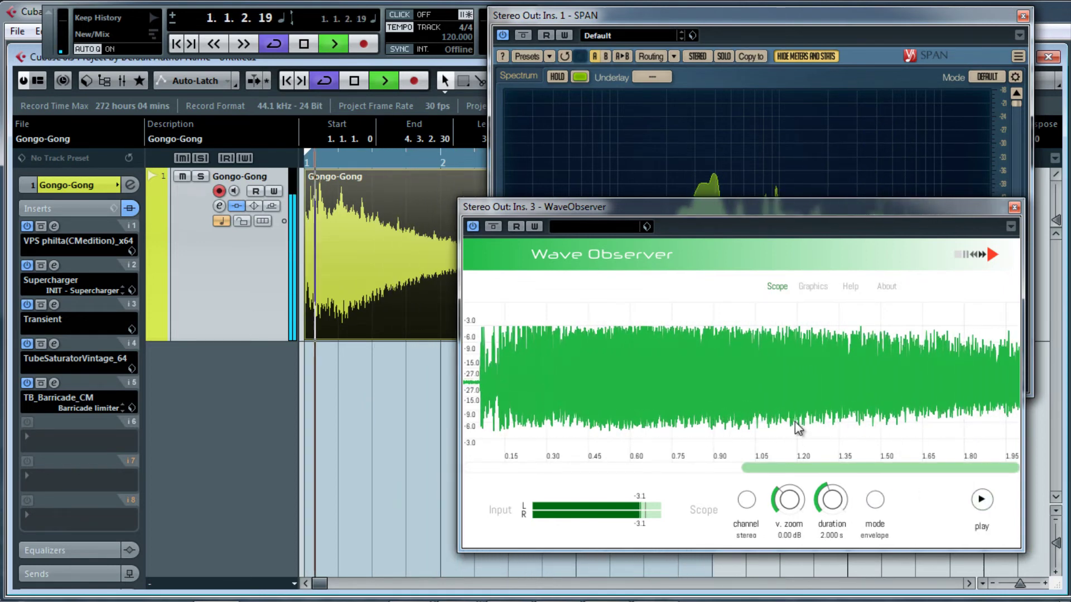
{"action": "key", "text": "space"}
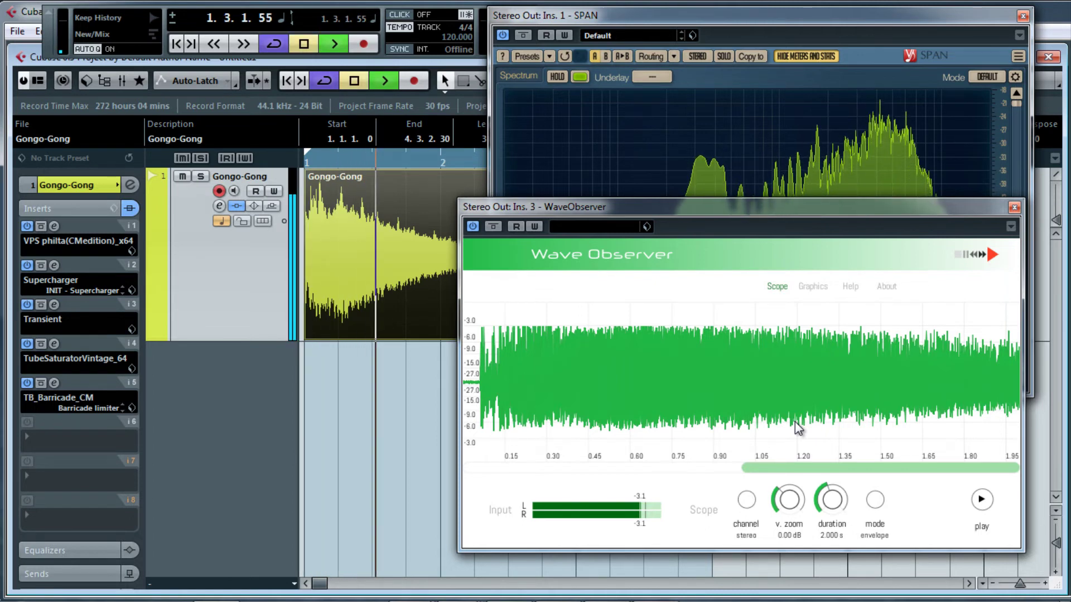
{"action": "left_click_drag", "start_coordinate": [718, 206], "coordinate": [659, 211]}
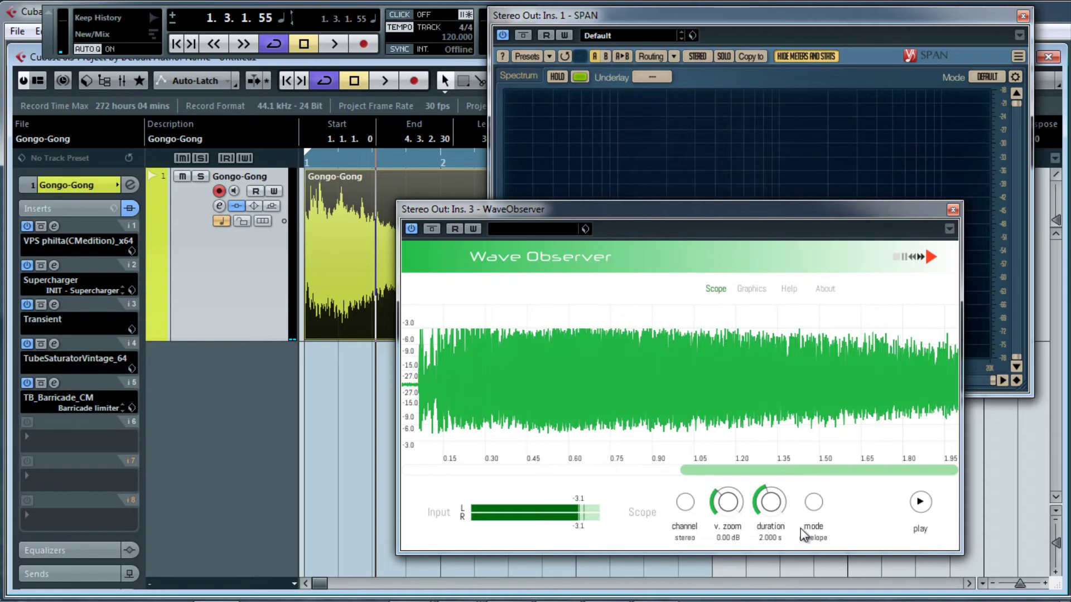
{"action": "left_click_drag", "start_coordinate": [728, 502], "coordinate": [728, 499]}
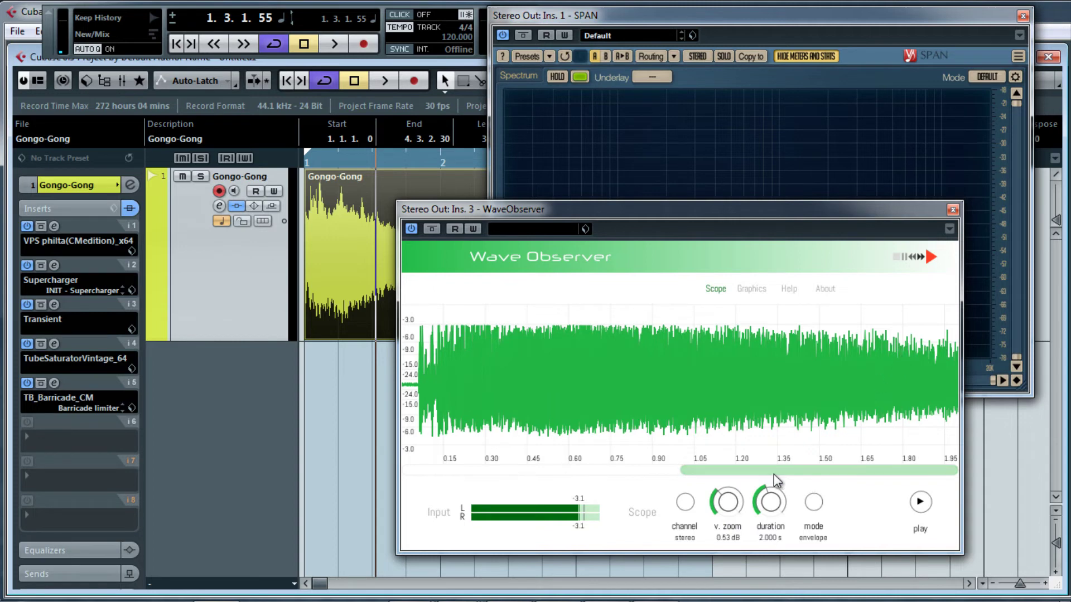
{"action": "mouse_move", "coordinate": [775, 473]}
{"action": "left_mouse_down"}
{"action": "mouse_move", "coordinate": [719, 473]}
{"action": "mouse_move", "coordinate": [775, 470]}
{"action": "left_mouse_up"}
Move SPAN out of the way and place WaveObserver directly below the Gongo-Gong clip to compare both waveforms
{"action": "left_click_drag", "start_coordinate": [946, 19], "coordinate": [1070, 23]}
{"action": "left_click_drag", "start_coordinate": [852, 207], "coordinate": [709, 340]}
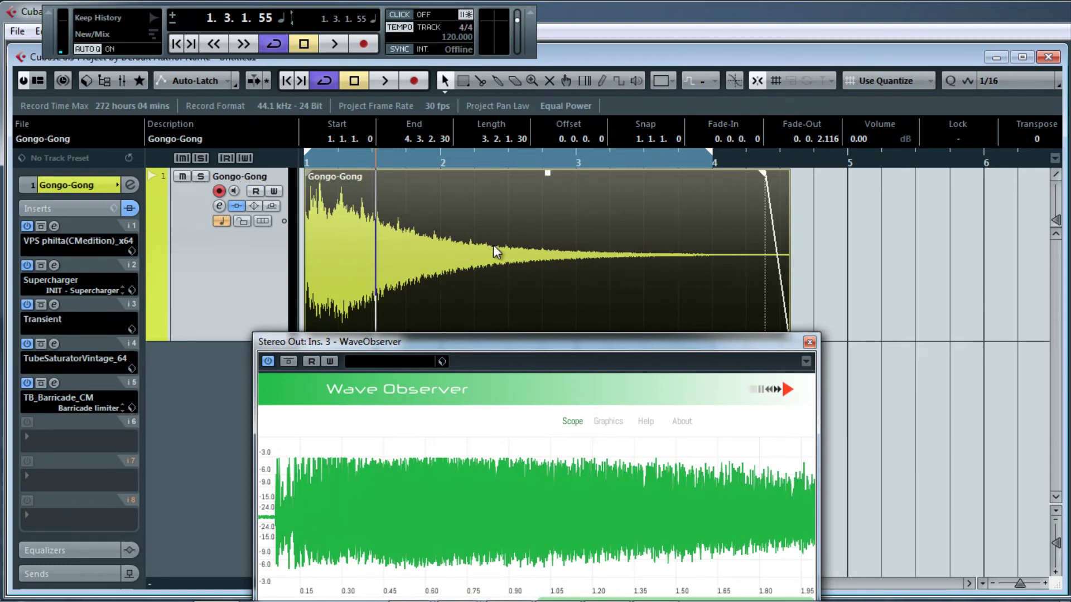
{"action": "left_click_drag", "start_coordinate": [583, 348], "coordinate": [592, 343]}
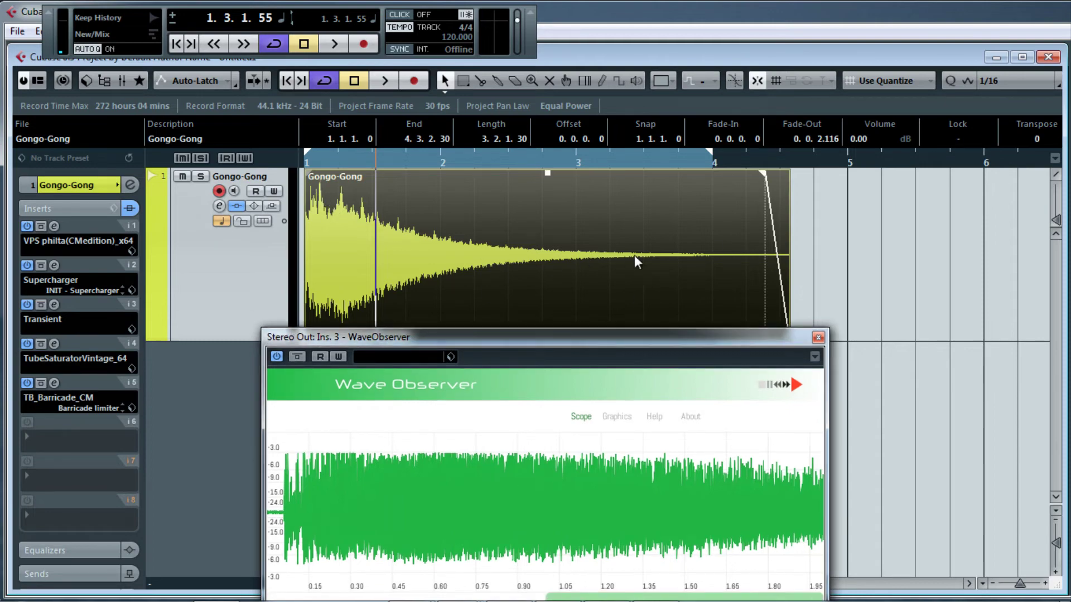
Set WaveObserver's duration to 2.165 s and vertical zoom to 2.58 dB, switch its channel from left to right, and close the scope
{"action": "left_click_drag", "start_coordinate": [697, 336], "coordinate": [770, 184]}
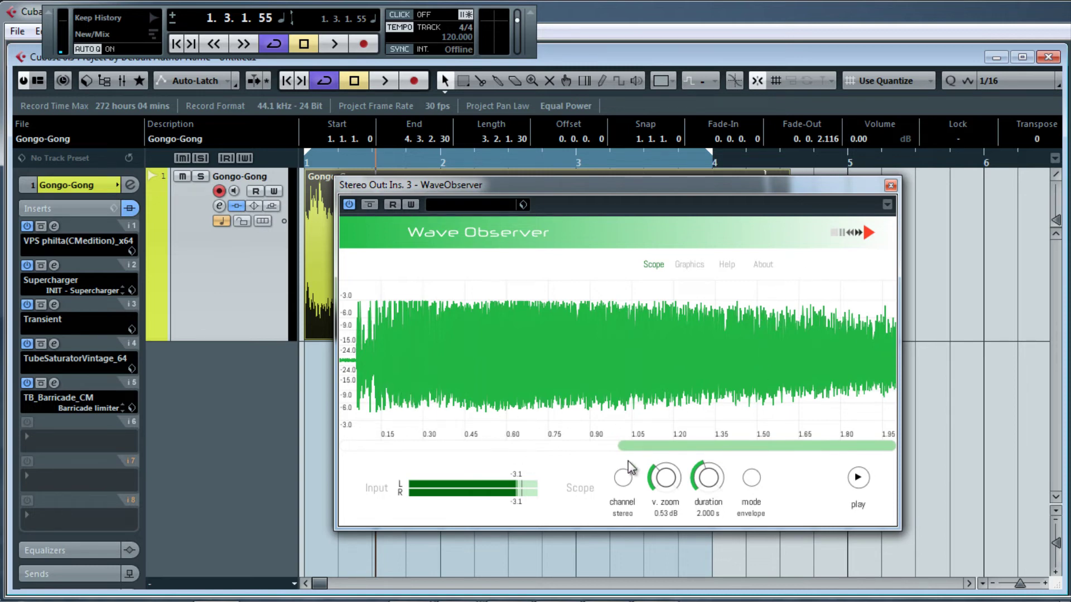
{"action": "left_click_drag", "start_coordinate": [668, 447], "coordinate": [725, 447]}
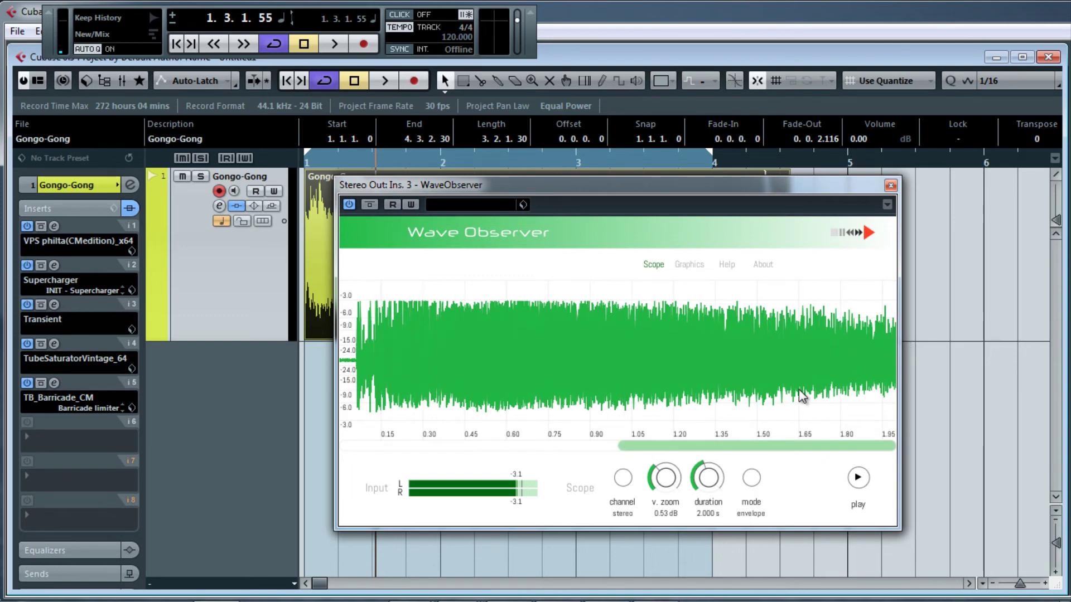
{"action": "left_click_drag", "start_coordinate": [710, 478], "coordinate": [667, 473]}
{"action": "left_click", "coordinate": [623, 480]}
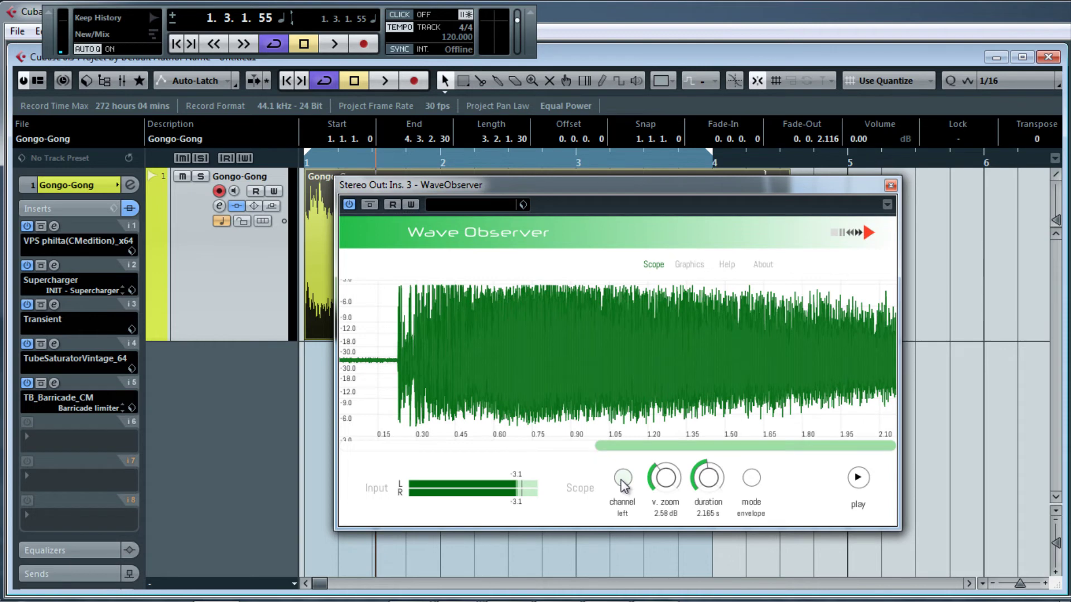
{"action": "left_click", "coordinate": [622, 482]}
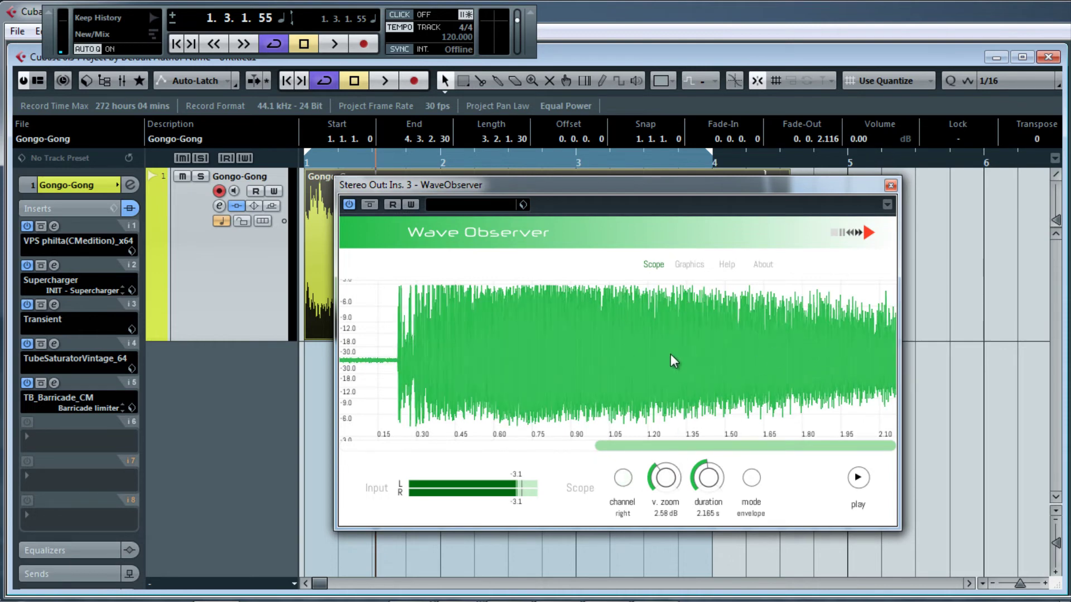
{"action": "left_click", "coordinate": [889, 184]}
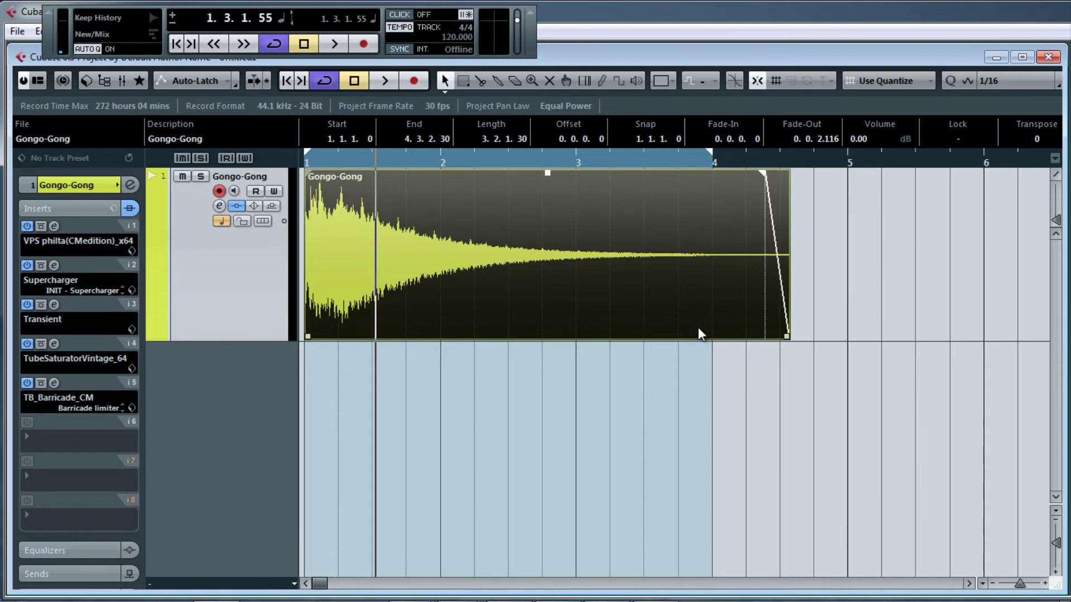
Bring SPAN back over the arrangement and play the processed gong from bar 1 twice to examine its spectrum
{"action": "left_click", "coordinate": [305, 166]}
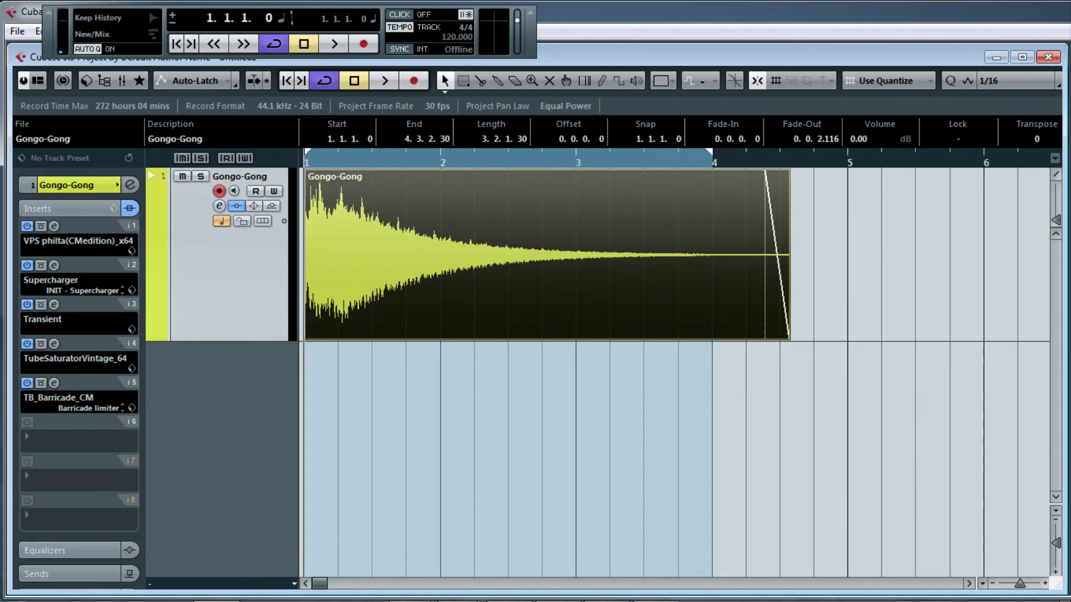
{"action": "left_click_drag", "start_coordinate": [1066, 95], "coordinate": [718, 61]}
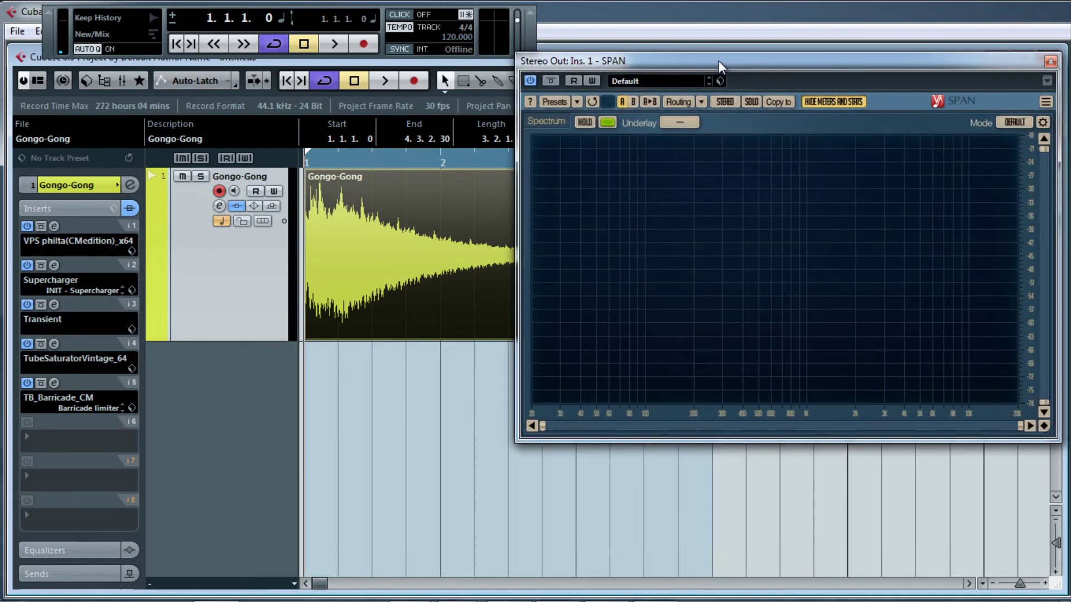
{"action": "key", "text": "space"}
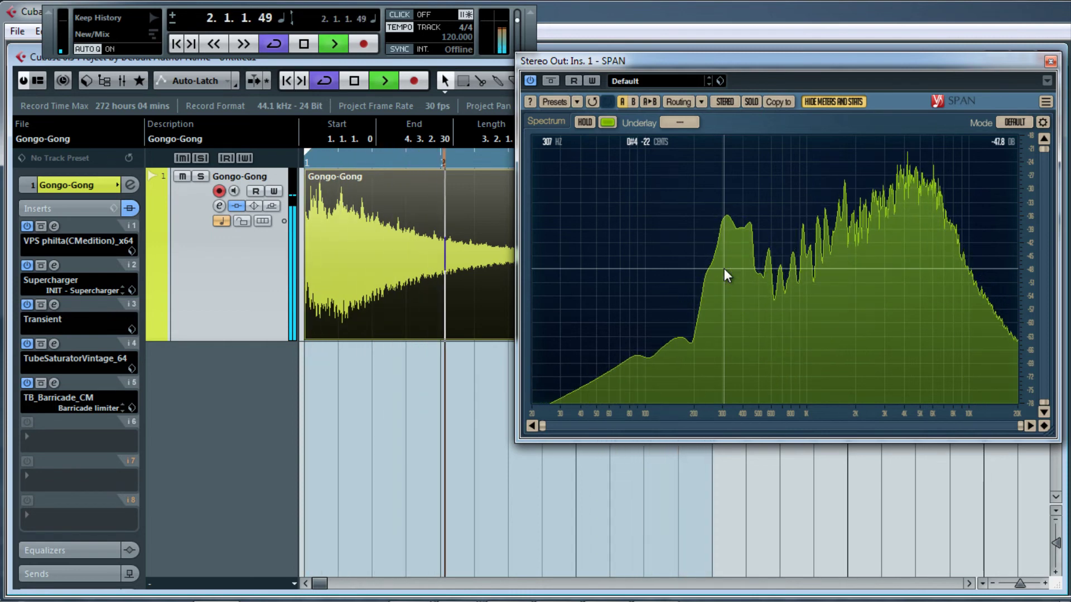
{"action": "key", "text": "space"}
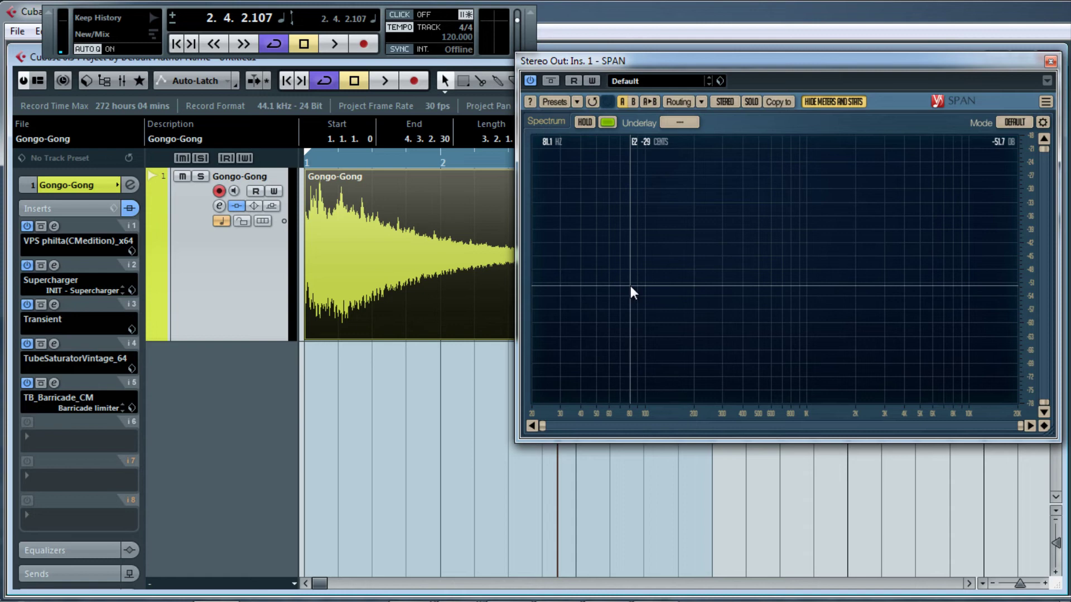
{"action": "key", "text": "Home"}
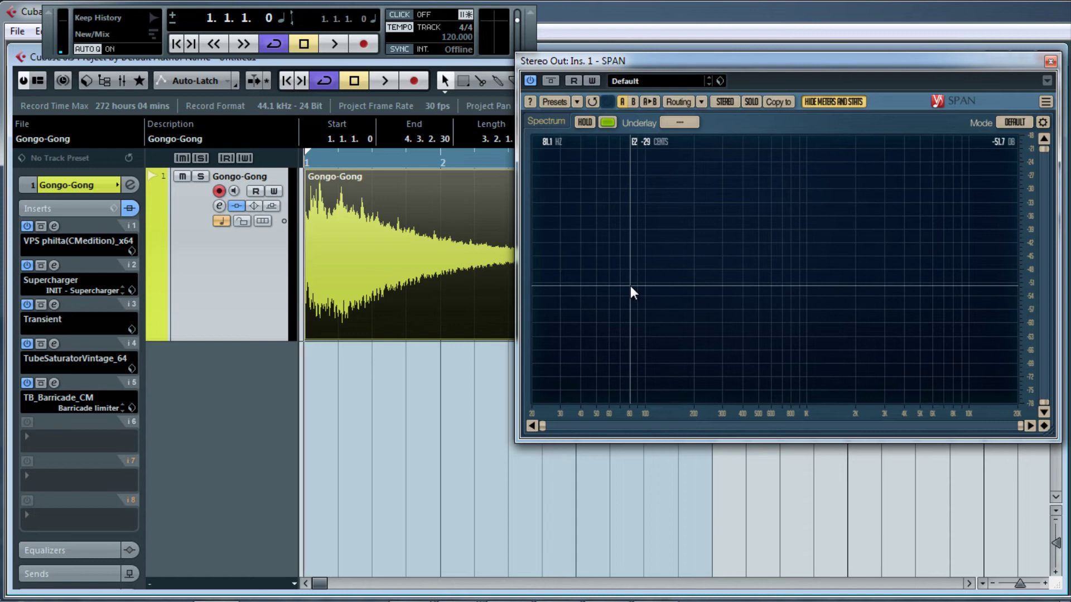
{"action": "key", "text": "space"}
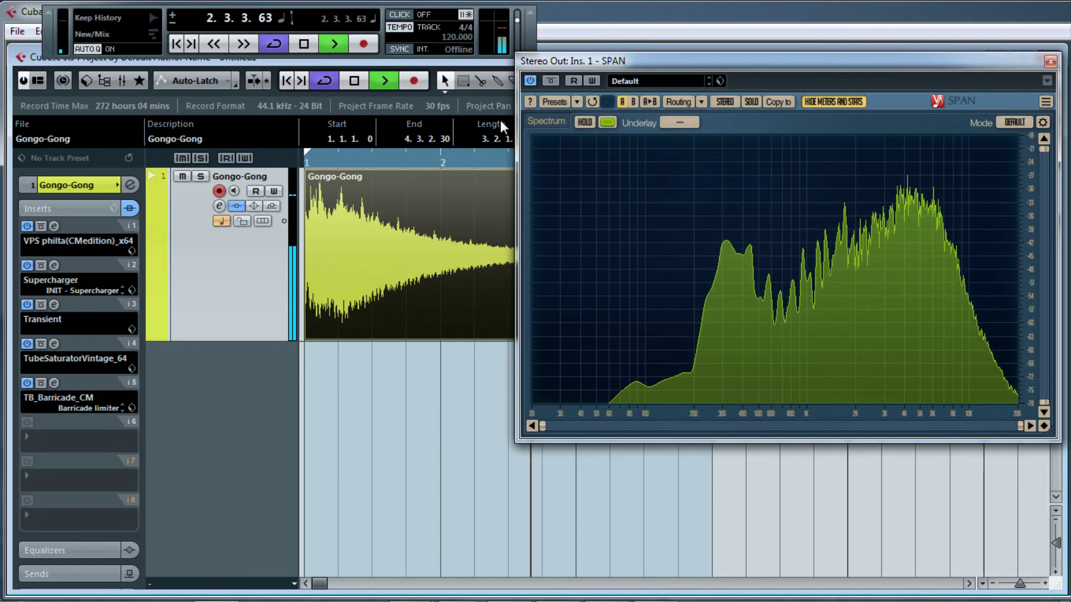
{"action": "key", "text": "space"}
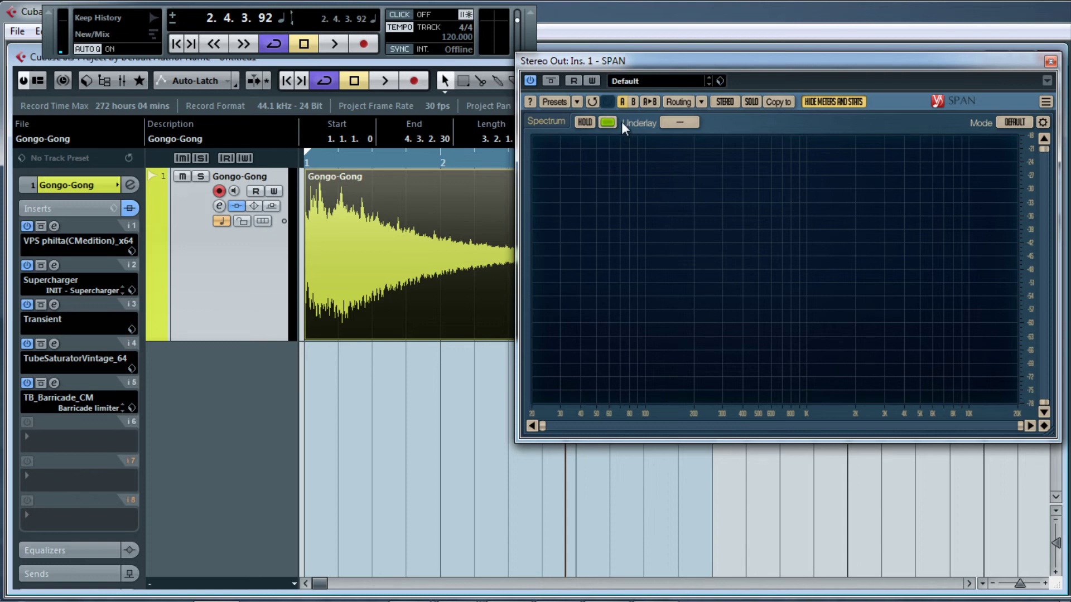
Move SPAN aside, play the gong from bar 1, and bring SPAN back to check the spectrum before stopping playback
{"action": "left_click_drag", "start_coordinate": [724, 62], "coordinate": [721, 62]}
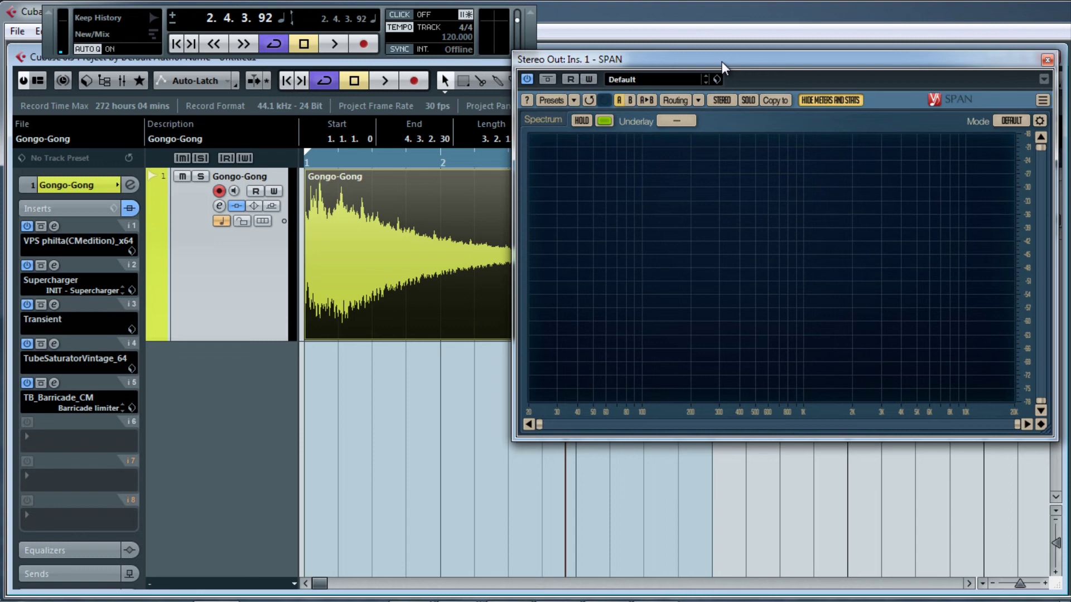
{"action": "left_click_drag", "start_coordinate": [743, 62], "coordinate": [691, 63]}
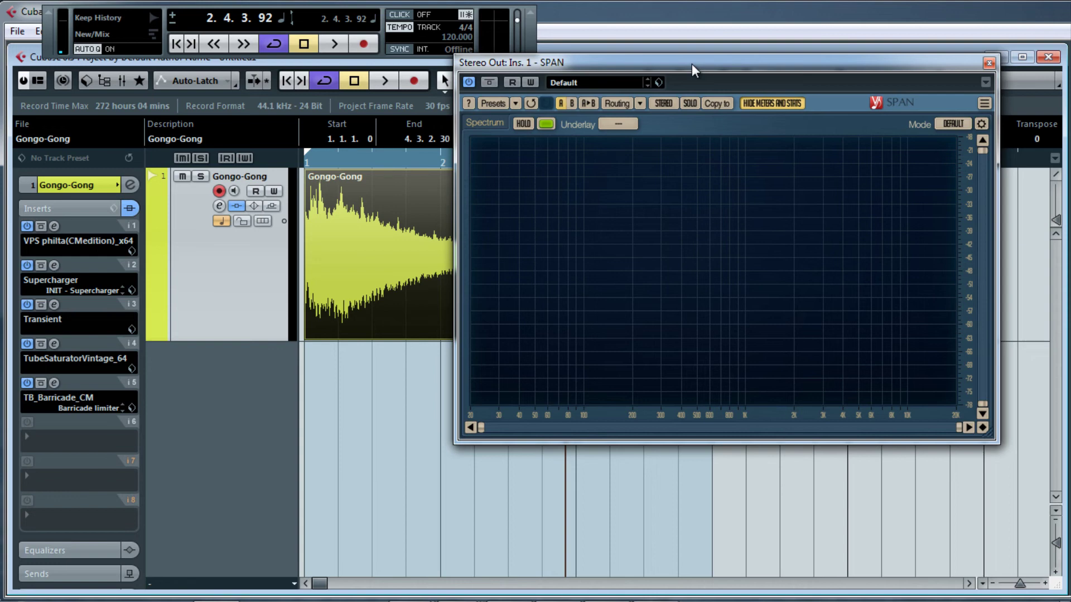
{"action": "left_click_drag", "start_coordinate": [700, 62], "coordinate": [1070, 67]}
{"action": "left_click", "coordinate": [316, 213]}
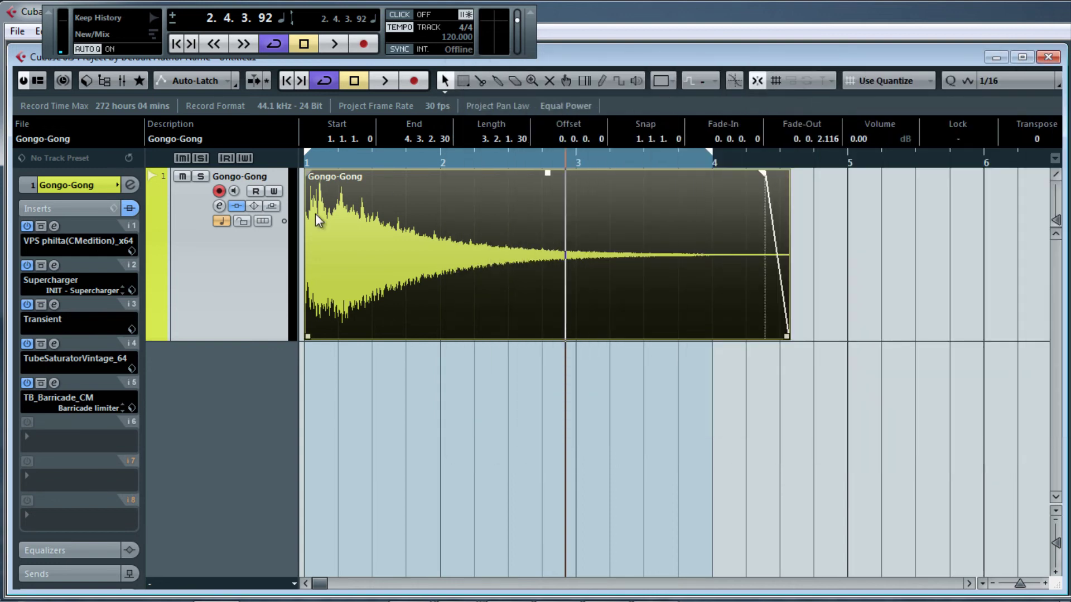
{"action": "left_click", "coordinate": [305, 162]}
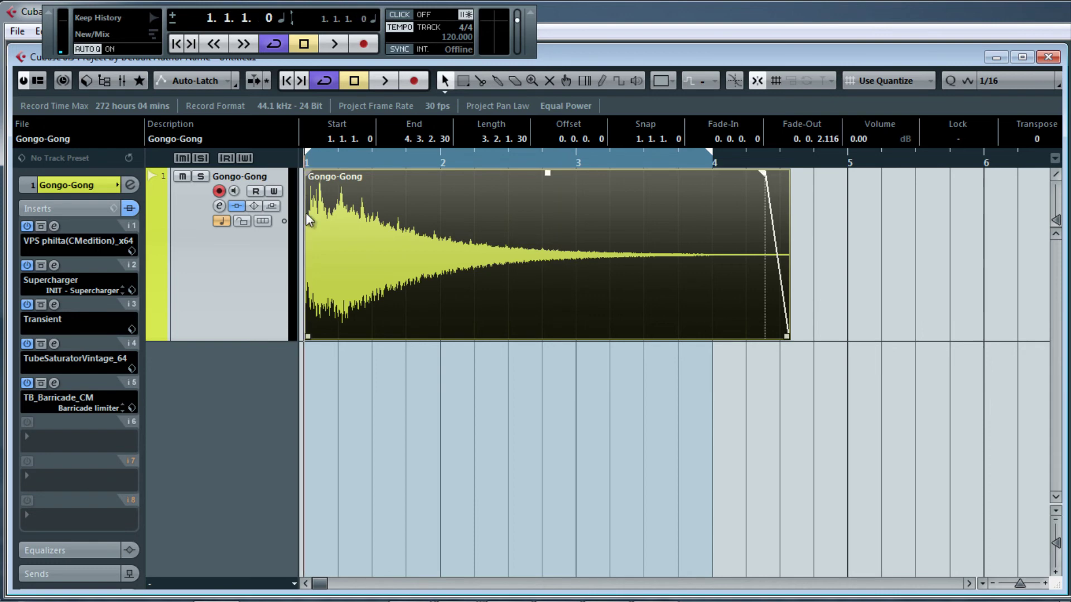
{"action": "key", "text": "space"}
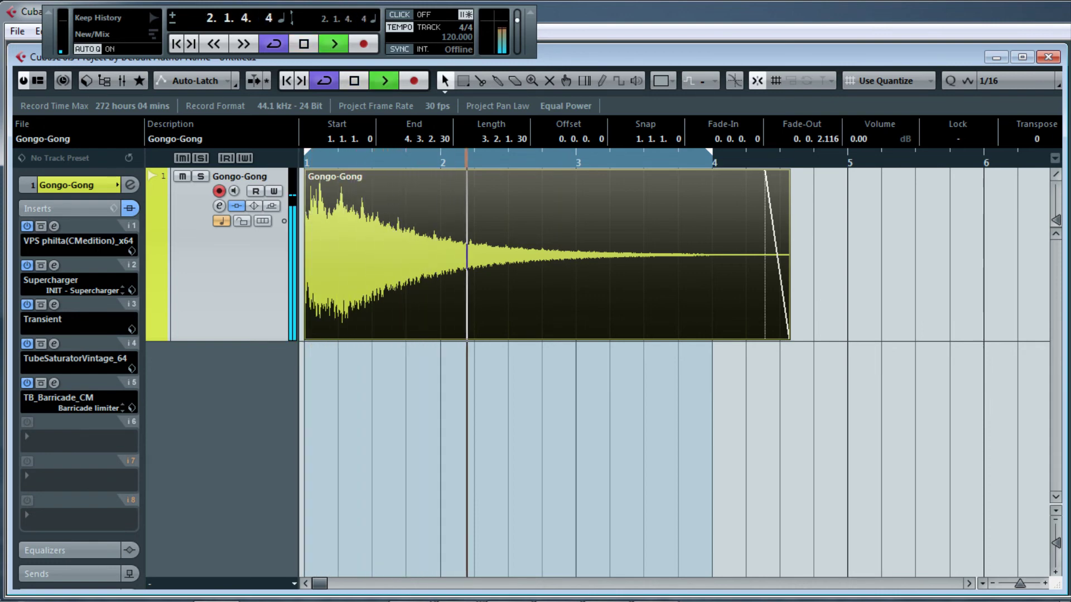
{"action": "left_click_drag", "start_coordinate": [1070, 92], "coordinate": [728, 95]}
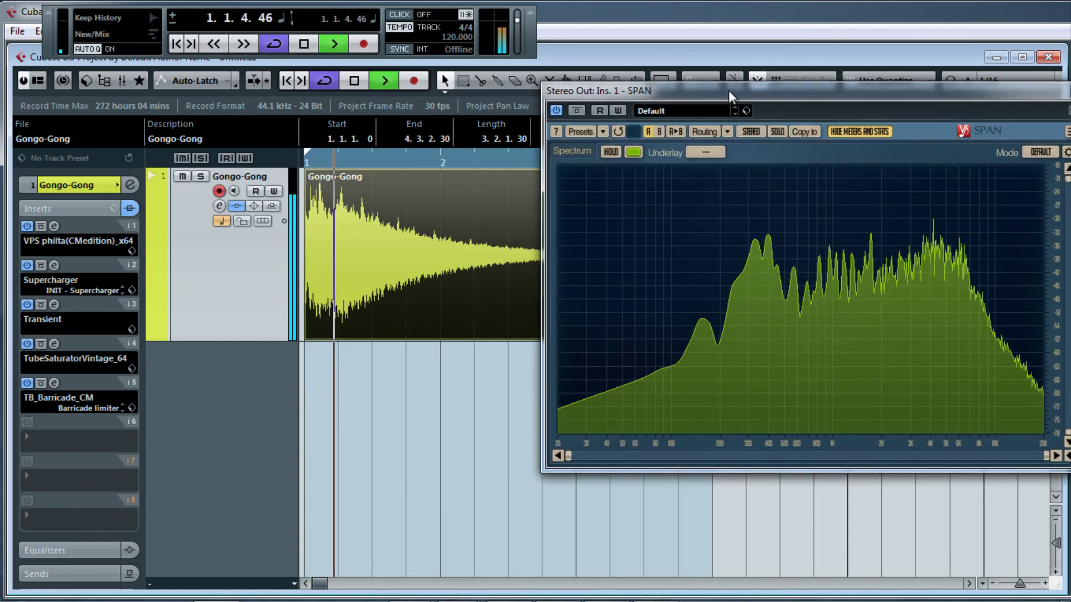
{"action": "key", "text": "space"}
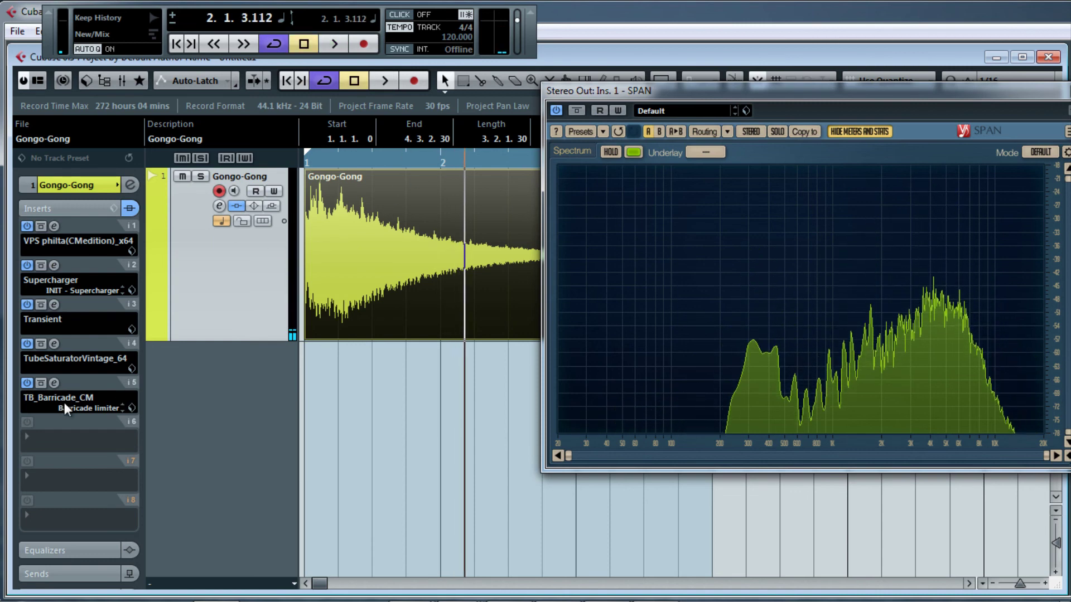
Open the TB_Barricade_CM editor and lower its input gain to +4.8 dB during playback, uncovering SPAN once playback is stopped
{"action": "left_click", "coordinate": [54, 383]}
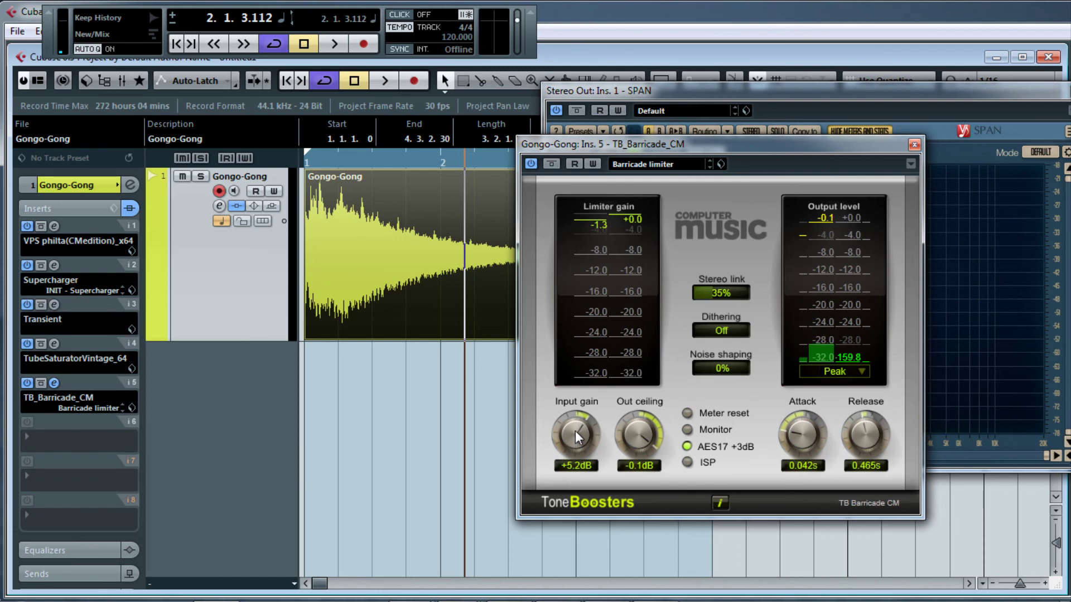
{"action": "key", "text": "space"}
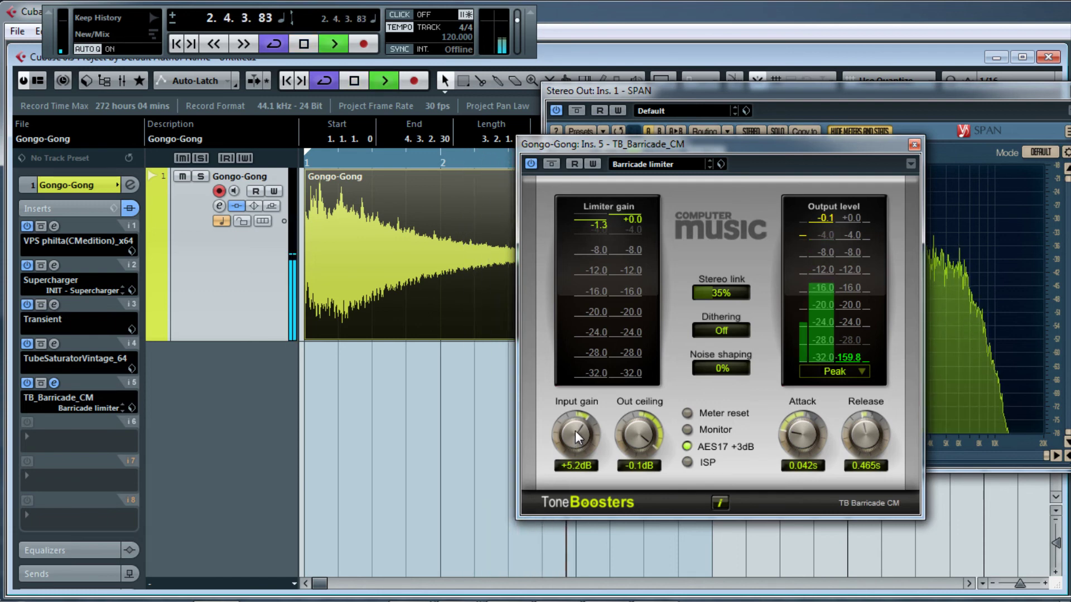
{"action": "left_click_drag", "start_coordinate": [575, 431], "coordinate": [575, 432]}
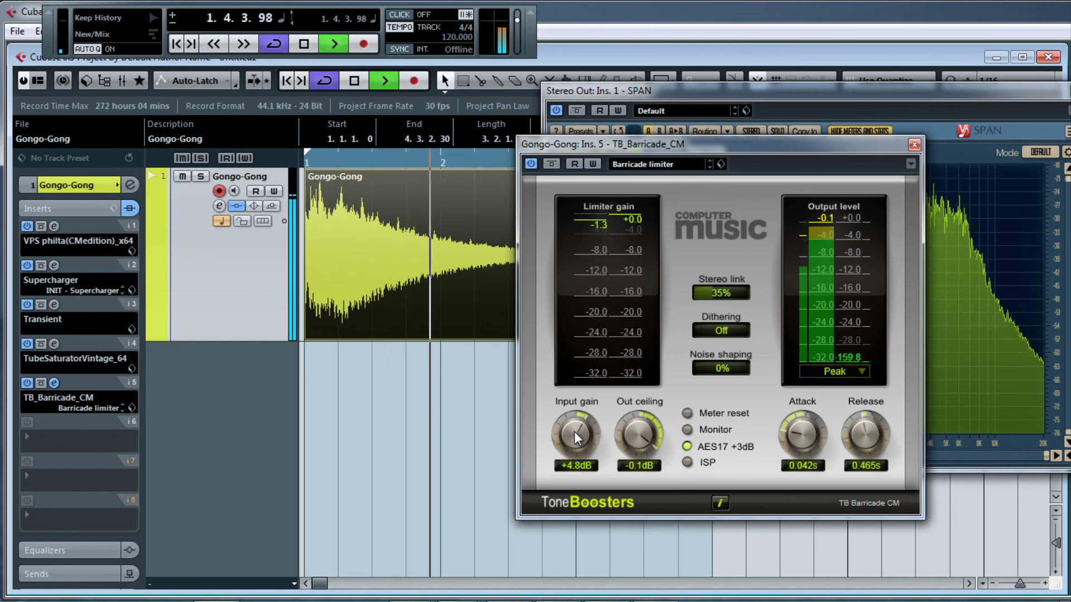
{"action": "key", "text": "space"}
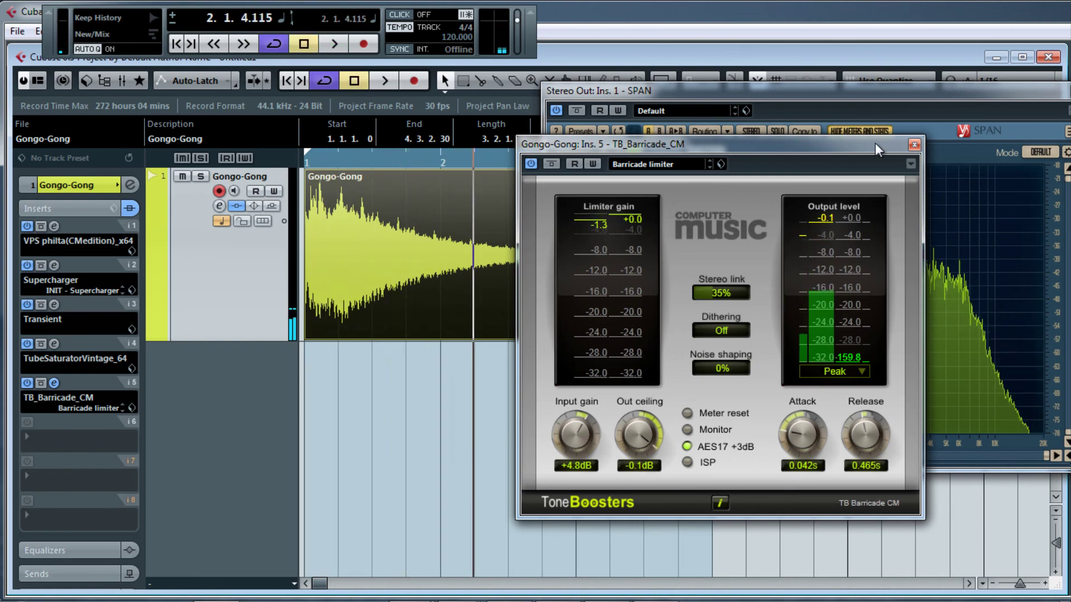
{"action": "left_click_drag", "start_coordinate": [875, 143], "coordinate": [730, 140]}
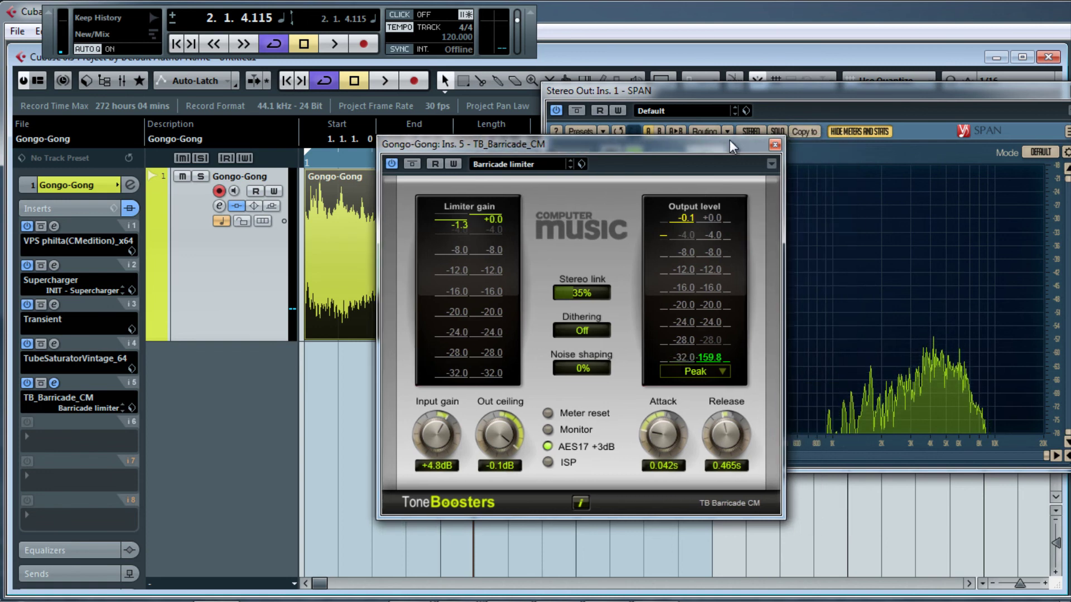
Bring SPAN in front of the TB_Barricade_CM editor with its whole spectrum display in view
{"action": "mouse_move", "coordinate": [781, 91]}
{"action": "left_mouse_down"}
{"action": "mouse_move", "coordinate": [765, 90]}
{"action": "mouse_move", "coordinate": [778, 73]}
{"action": "left_mouse_up"}
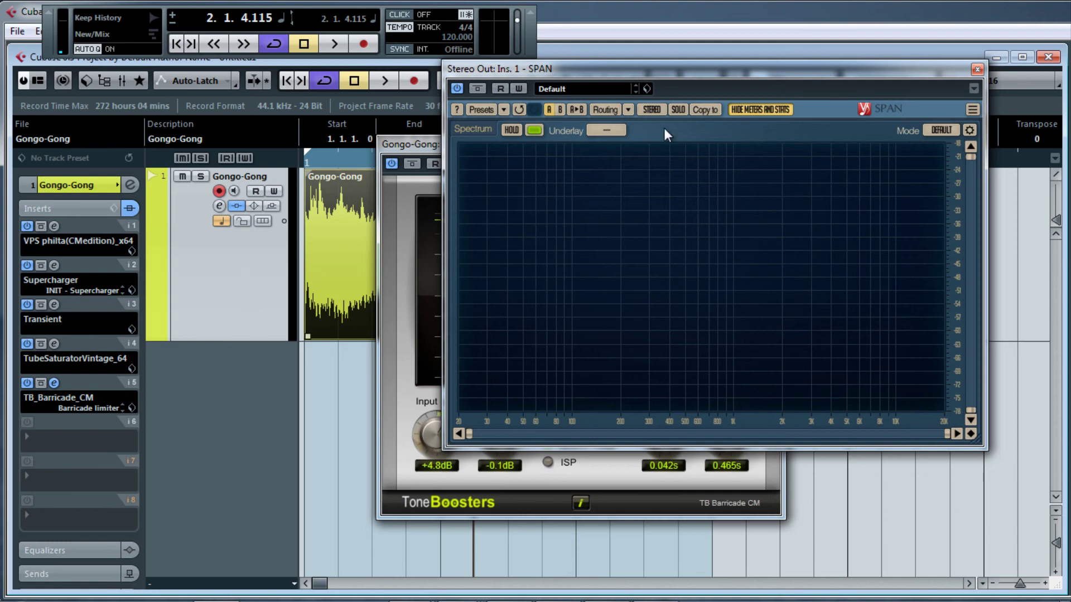
{"action": "left_click_drag", "start_coordinate": [730, 65], "coordinate": [713, 64]}
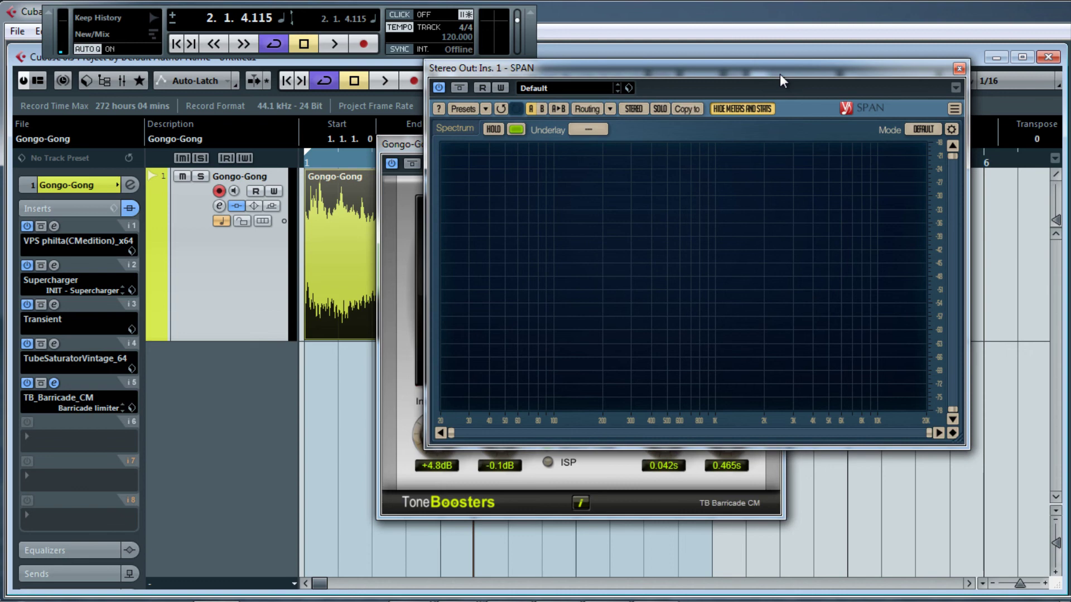
{"action": "left_click_drag", "start_coordinate": [780, 74], "coordinate": [774, 70]}
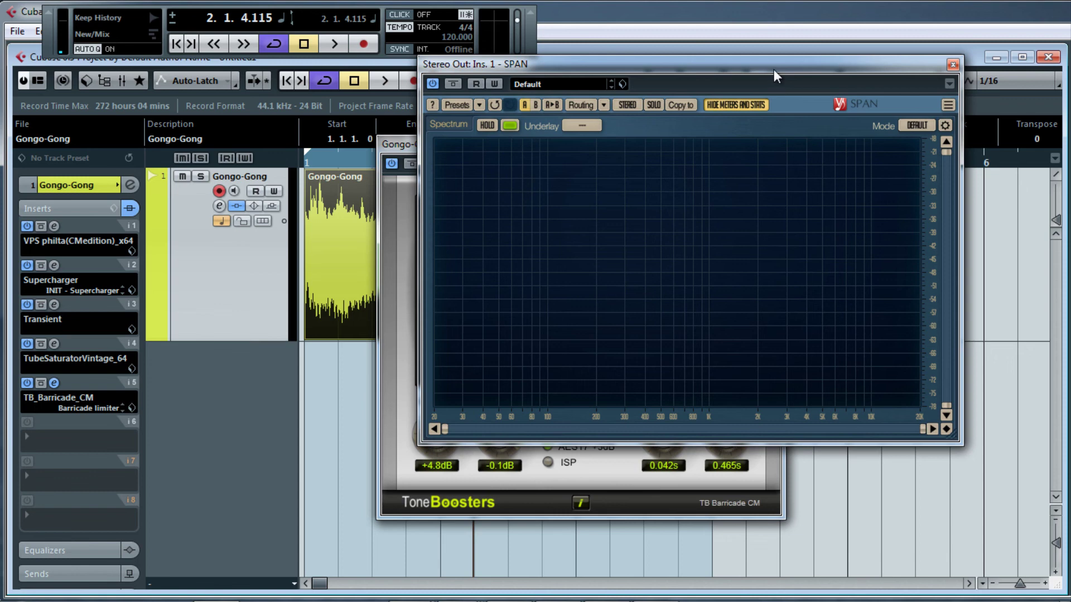
{"action": "left_click_drag", "start_coordinate": [774, 65], "coordinate": [766, 66]}
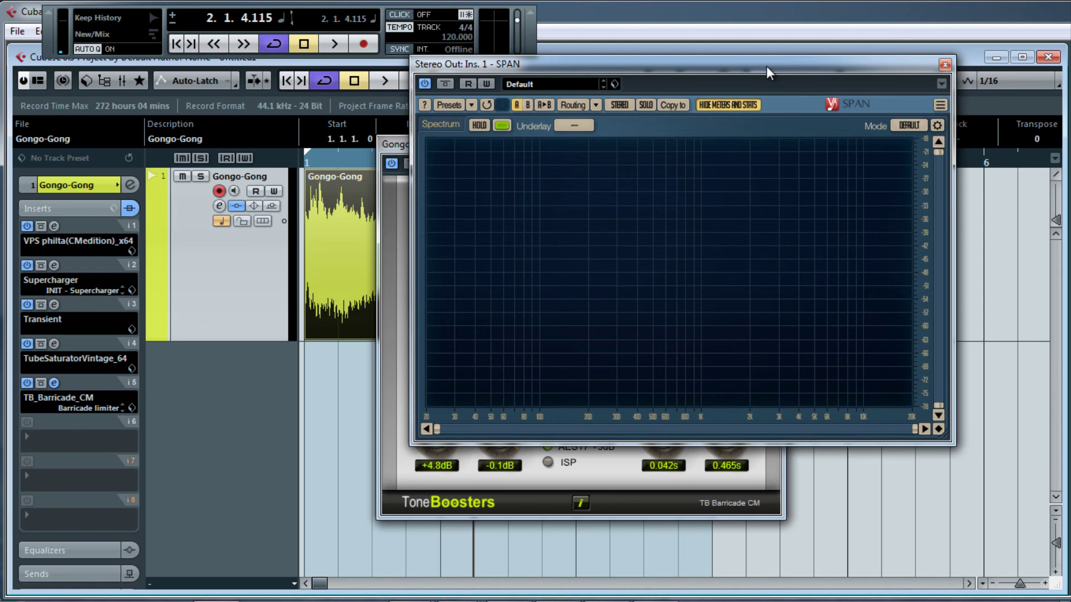
{"action": "left_click_drag", "start_coordinate": [771, 68], "coordinate": [776, 68]}
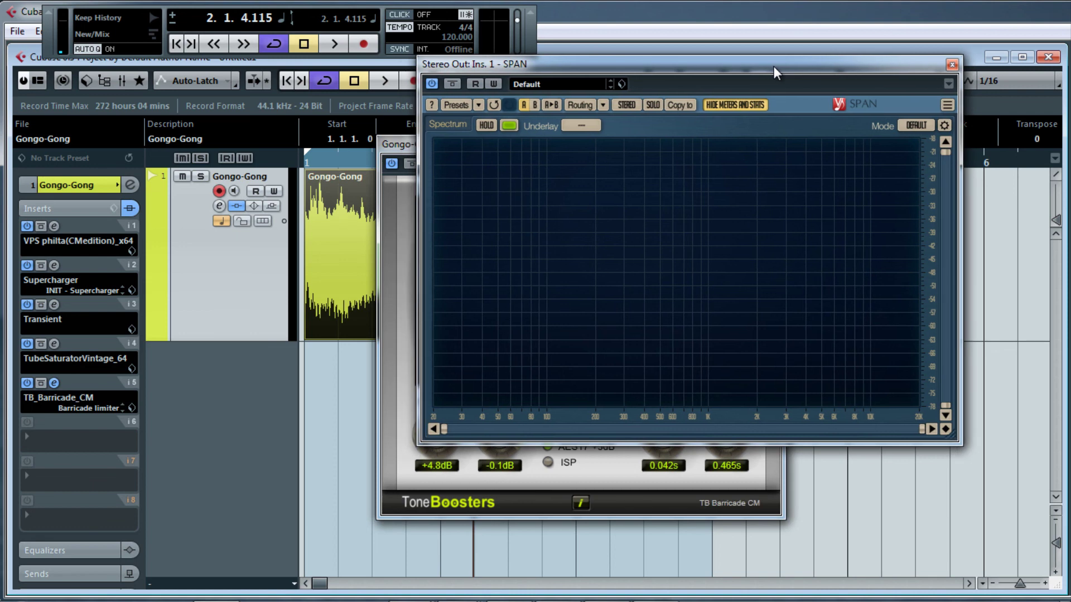